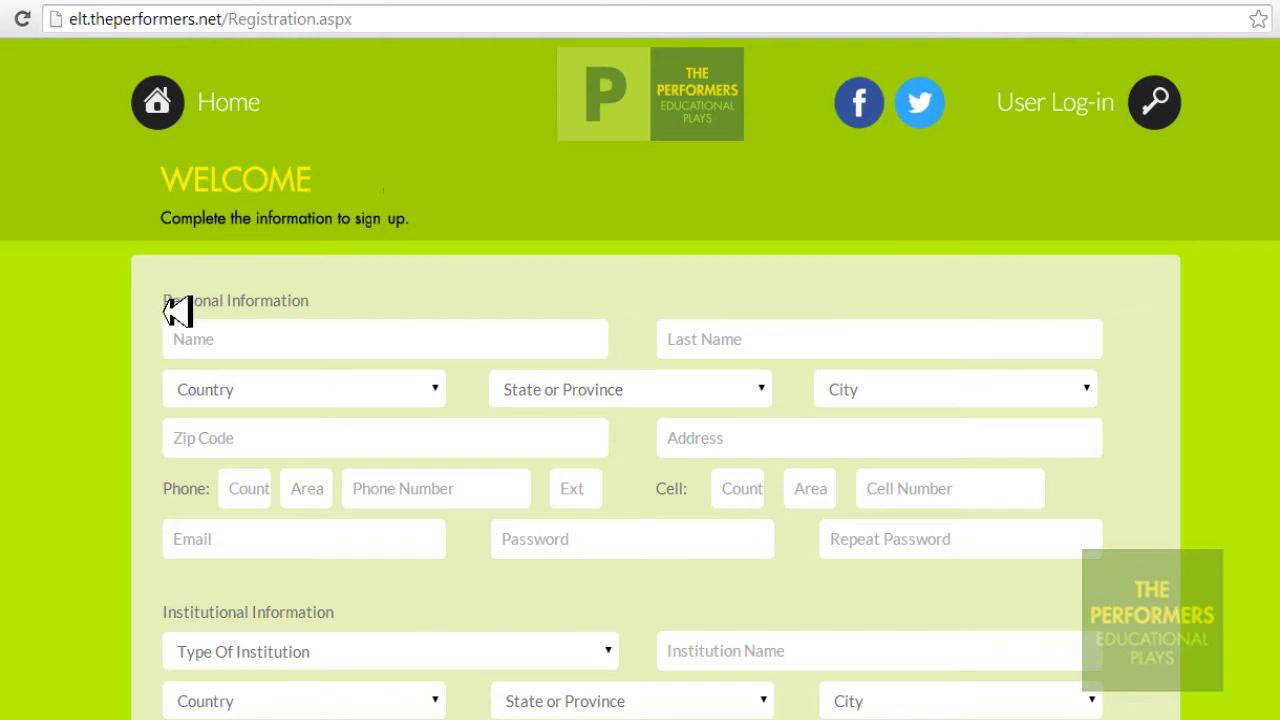
Replace the Name field's sample text with the registrant's first name
{"action": "left_click_drag", "start_coordinate": [168, 310], "coordinate": [334, 314]}
{"action": "left_click", "coordinate": [395, 355]}
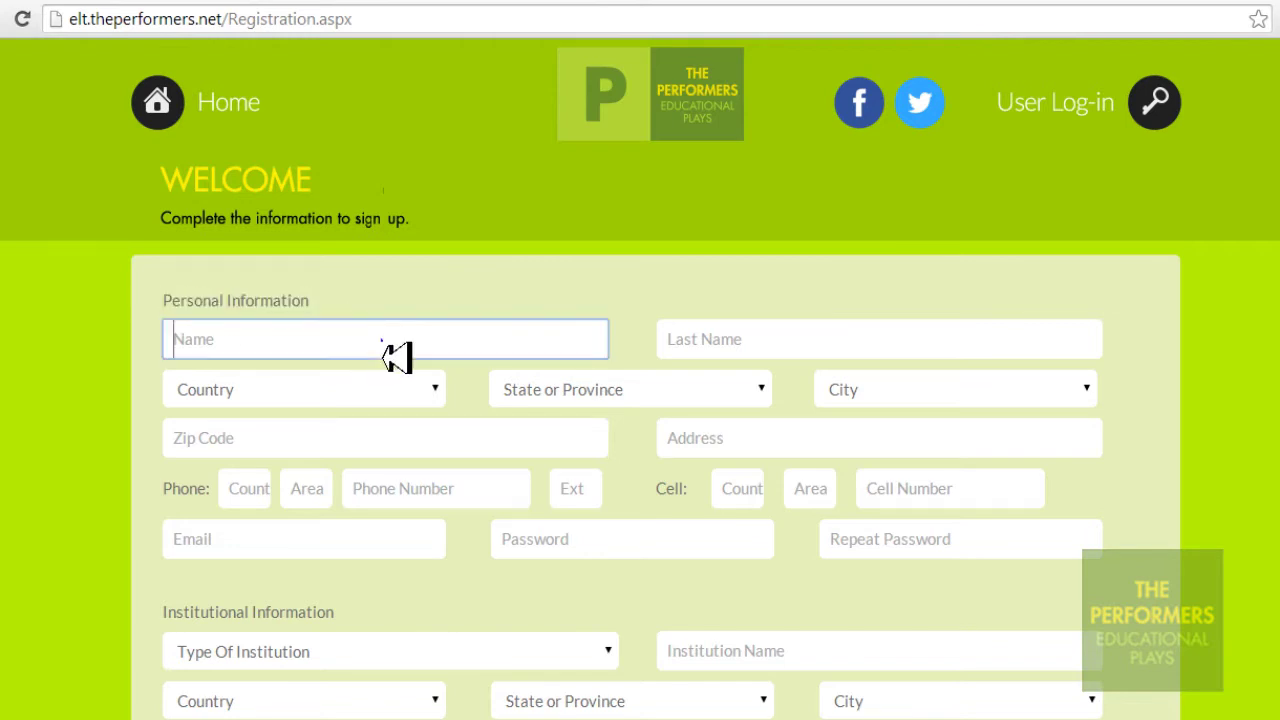
{"action": "type", "text": "ENTER "}
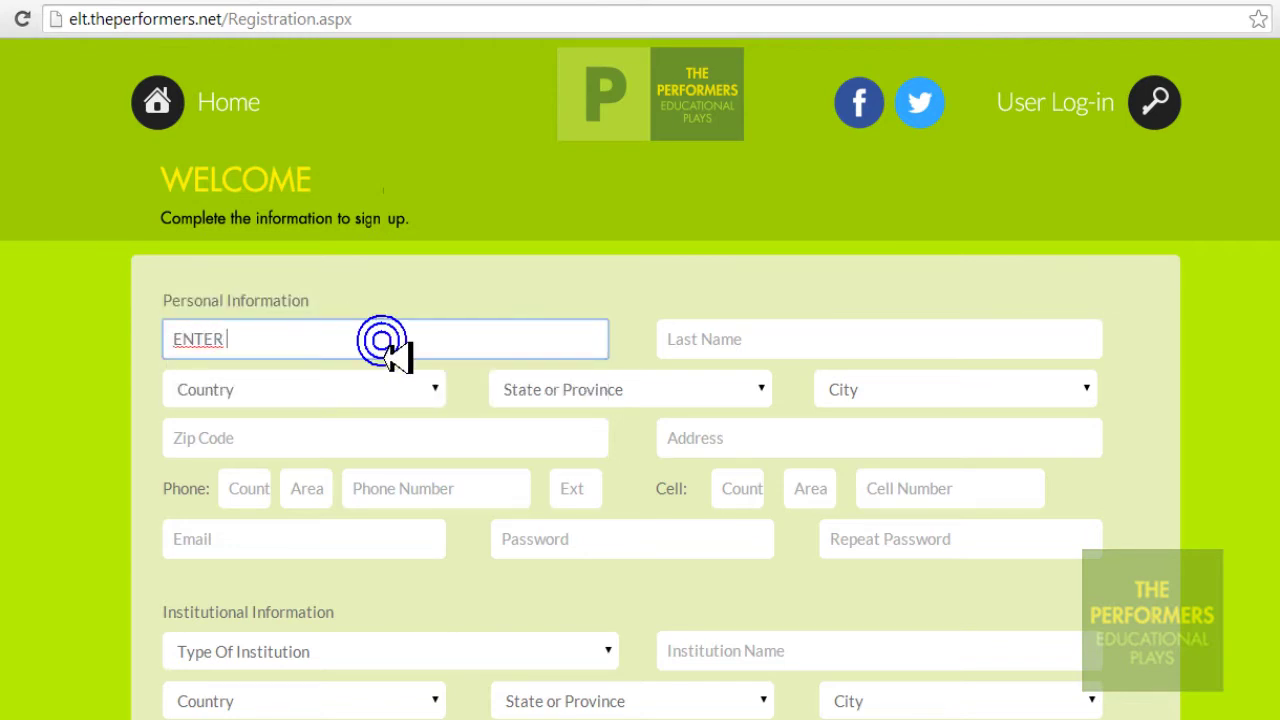
{"action": "type", "text": "YOUR COMPLE"}
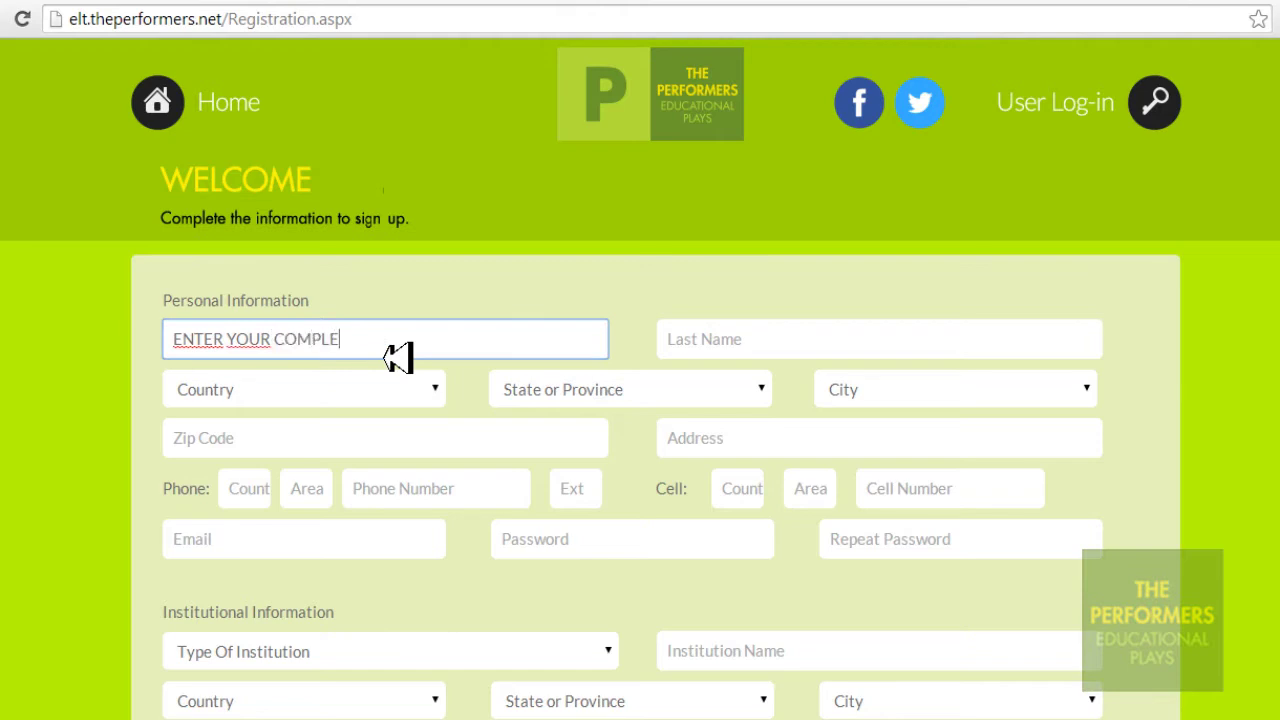
{"action": "type", "text": "TE NAME"}
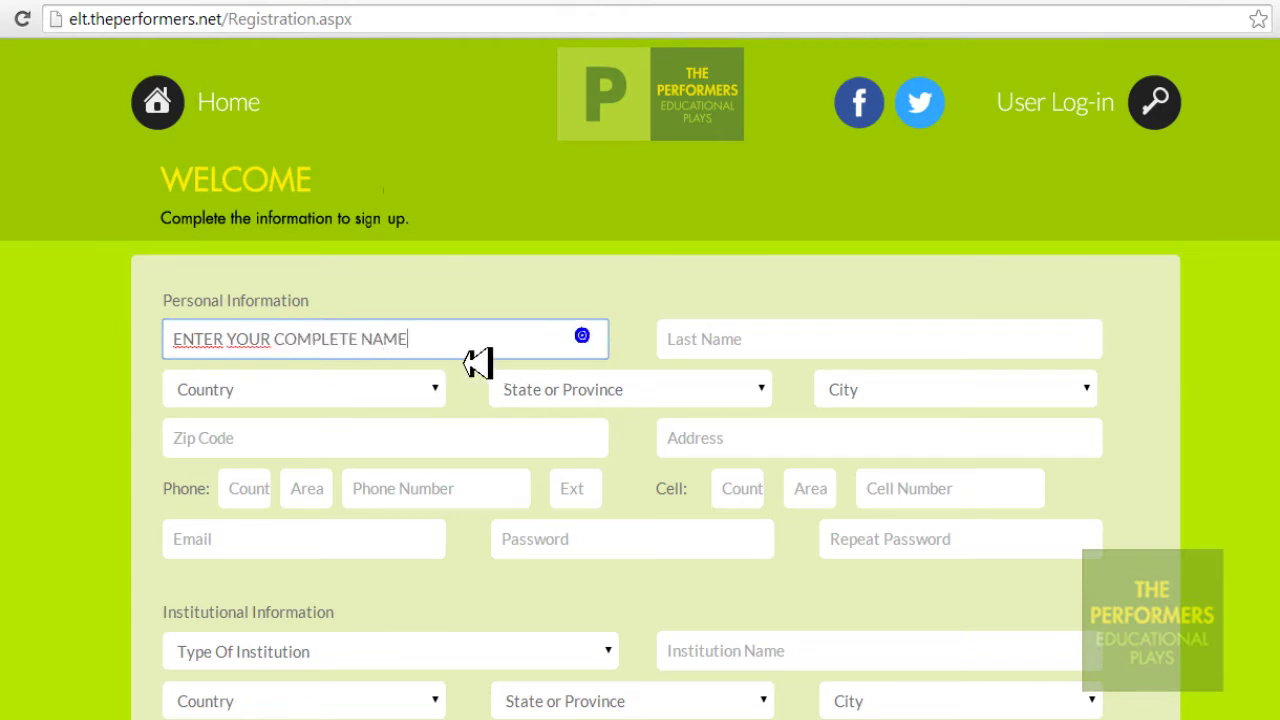
{"action": "left_click_drag", "start_coordinate": [480, 360], "coordinate": [175, 363]}
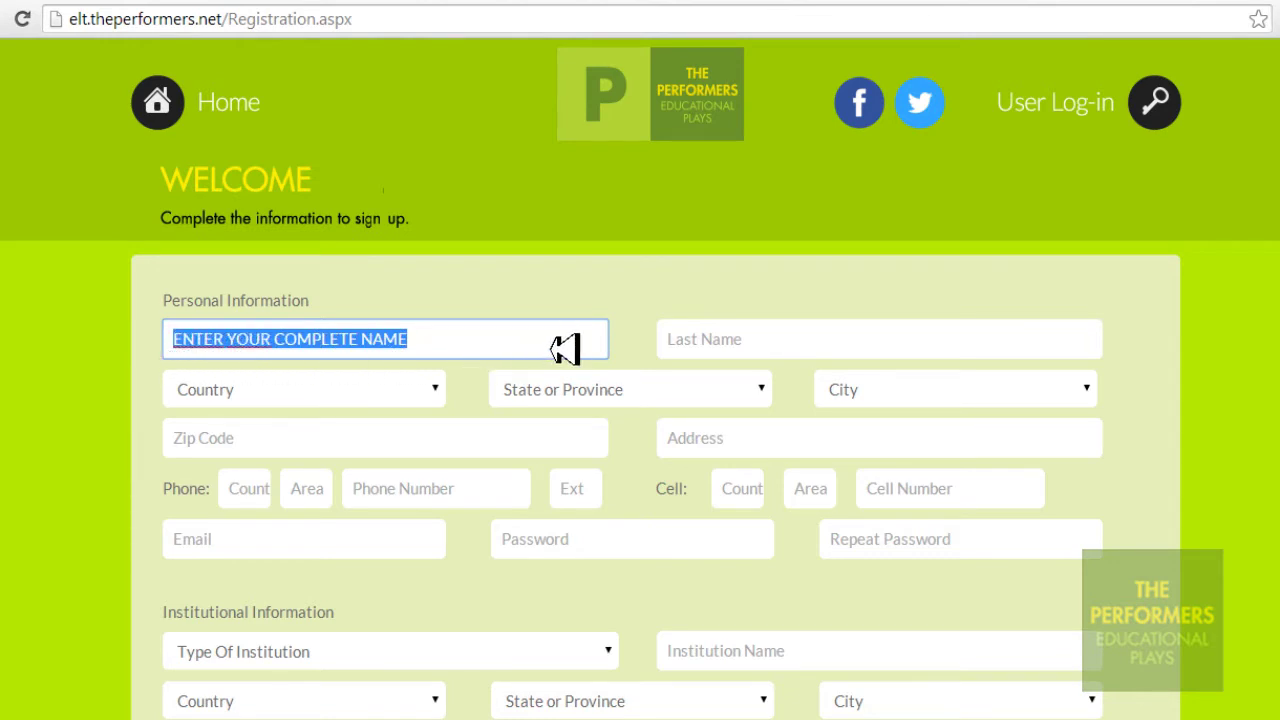
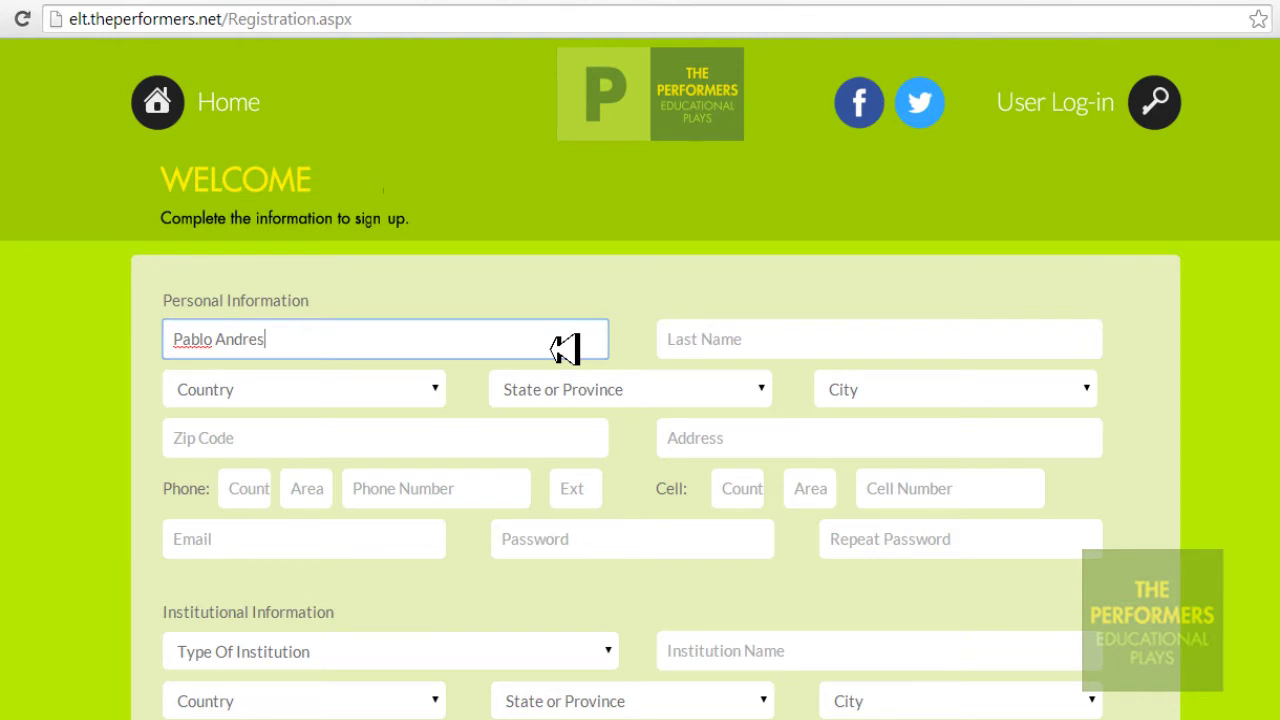
Enter the registrant's surname in the Last Name field, replacing its sample text
{"action": "left_click", "coordinate": [1078, 350]}
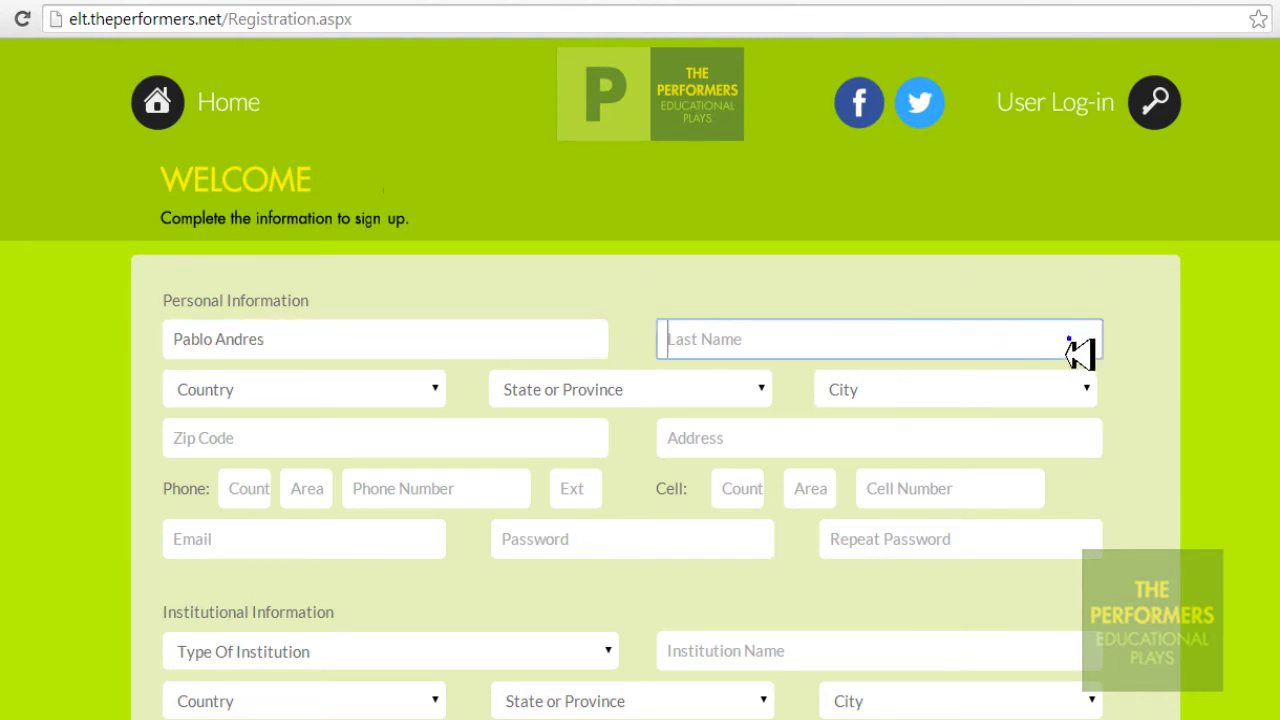
{"action": "type", "text": "ENTER"}
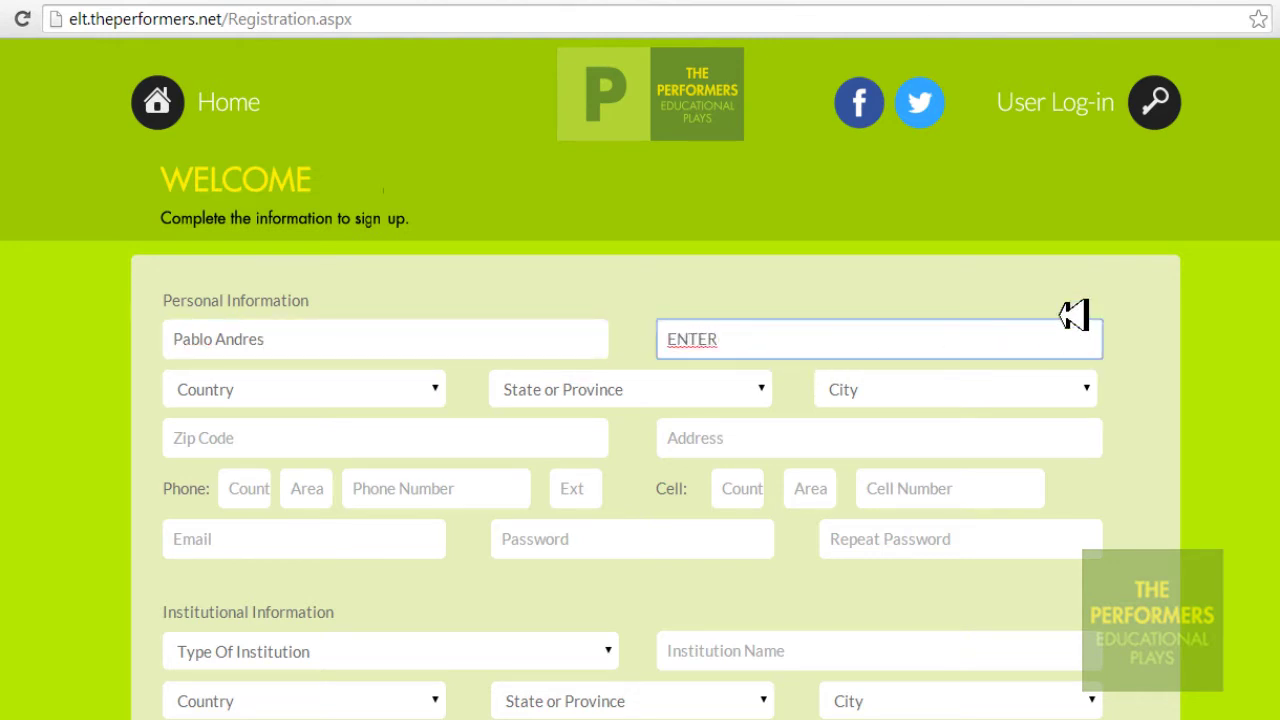
{"action": "type", "text": " YOUR LAST "}
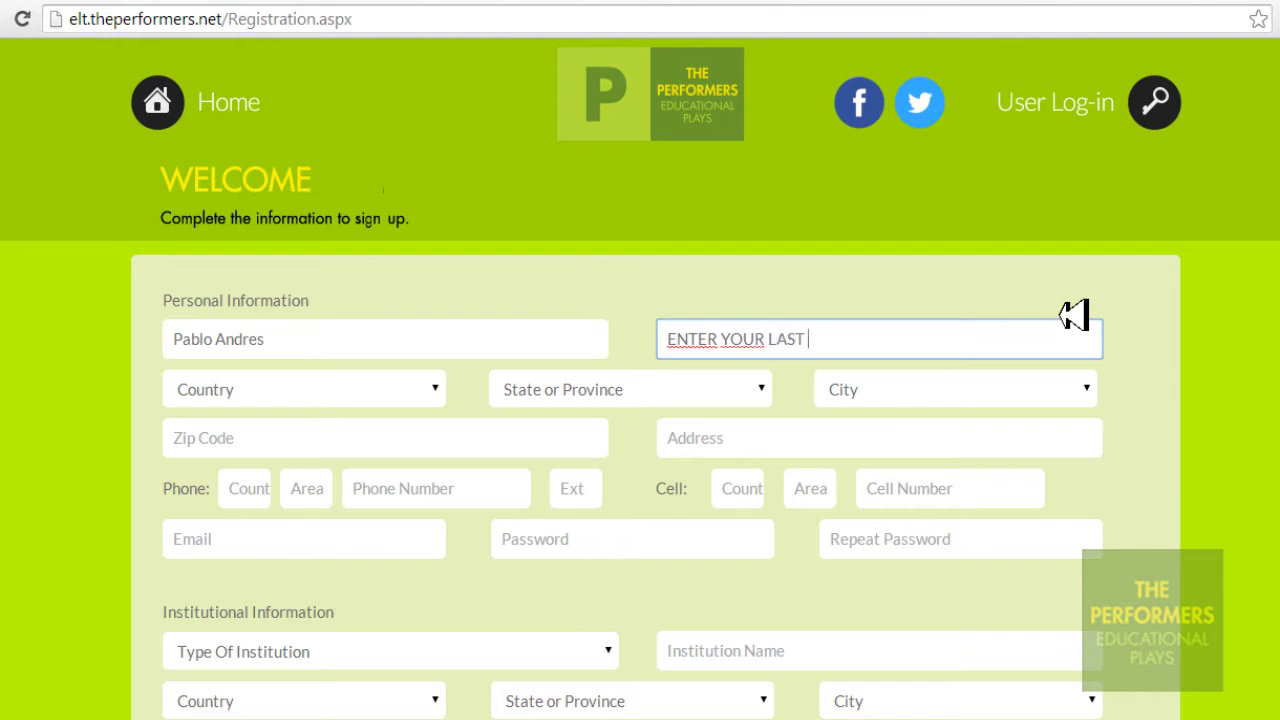
{"action": "type", "text": "NAME"}
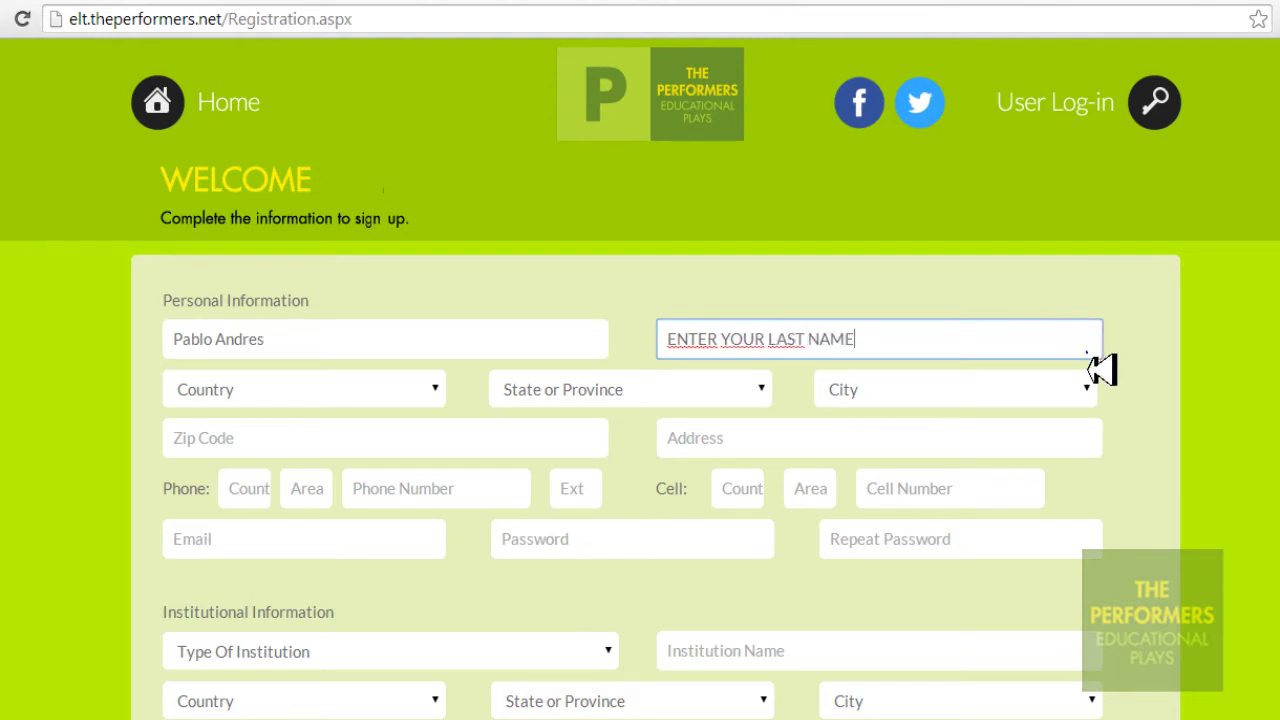
{"action": "triple_click", "coordinate": [720, 340]}
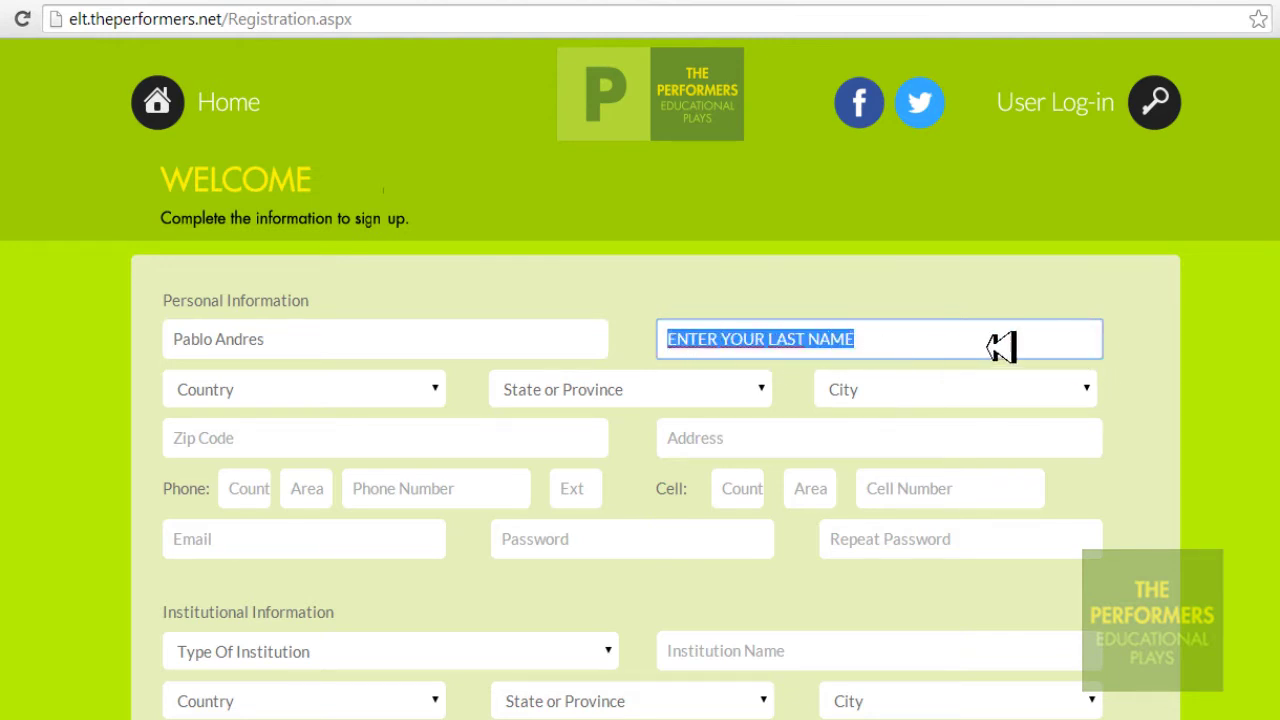
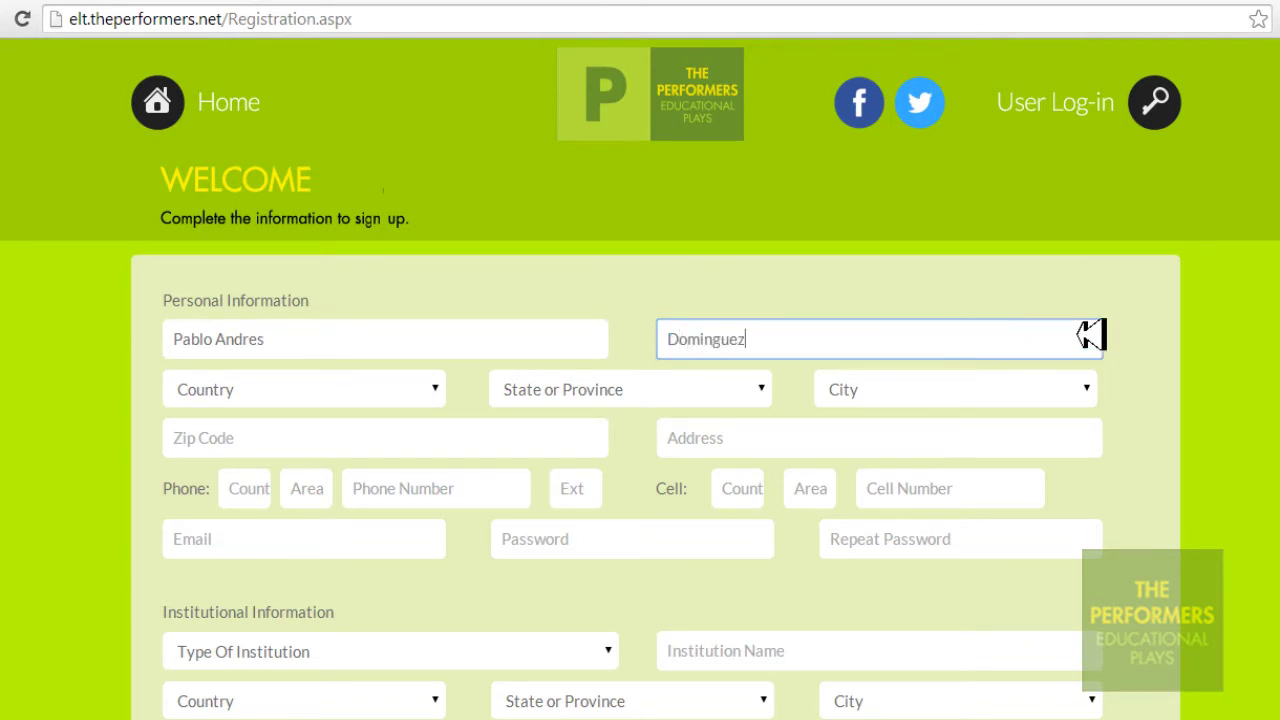
Choose country ARGENTINA, province BUENOS AIRES and city CAPITAL FEDERAL for the personal location
{"action": "left_click", "coordinate": [441, 400]}
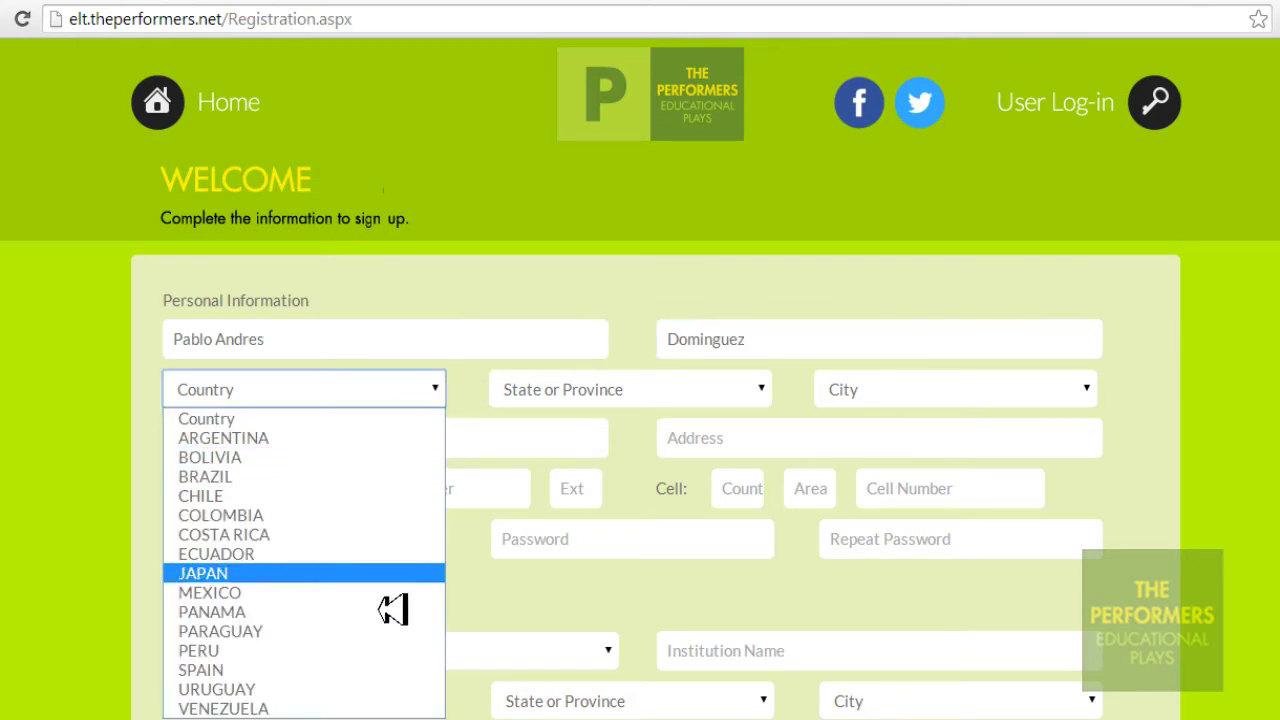
{"action": "left_click", "coordinate": [303, 440]}
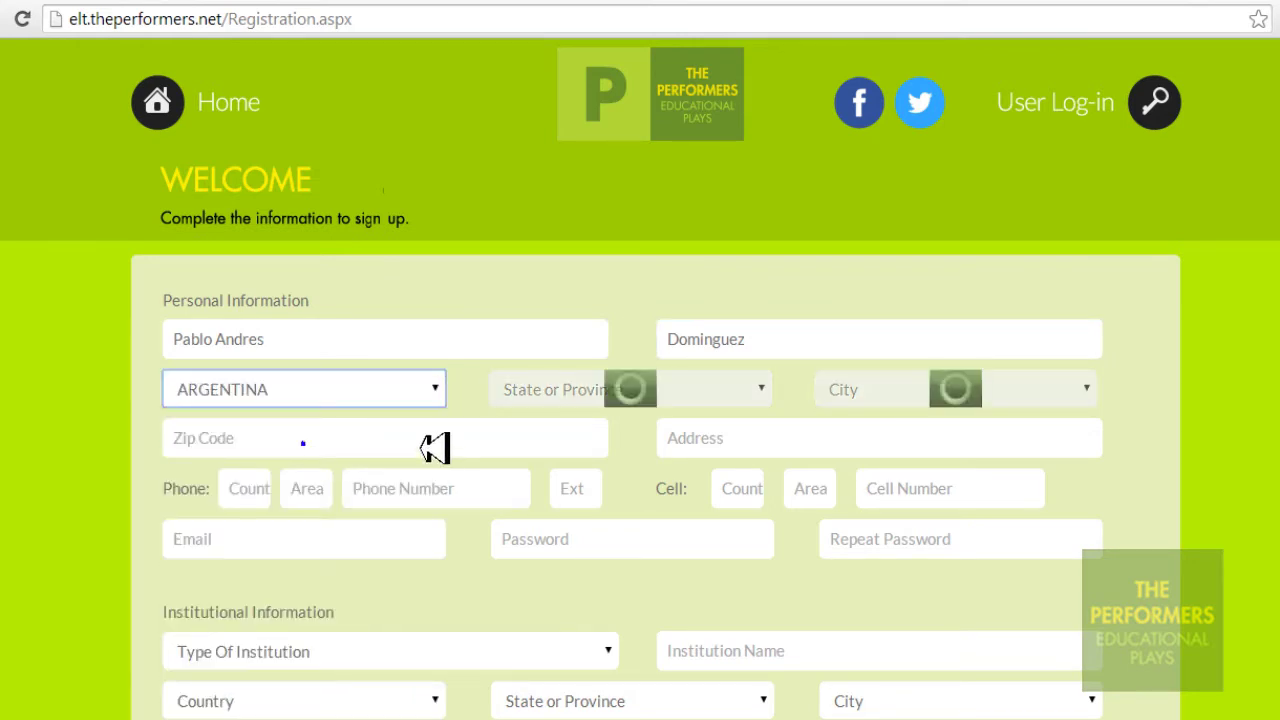
{"action": "left_click", "coordinate": [765, 393]}
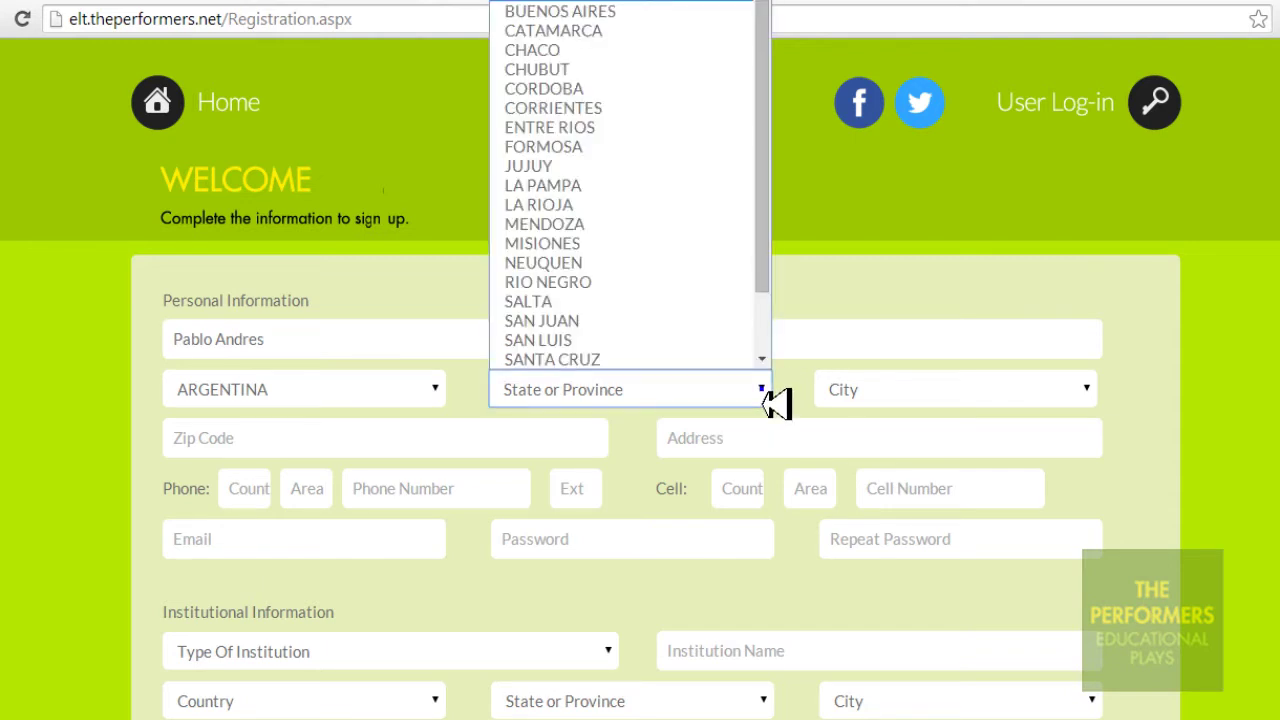
{"action": "left_click", "coordinate": [687, 12]}
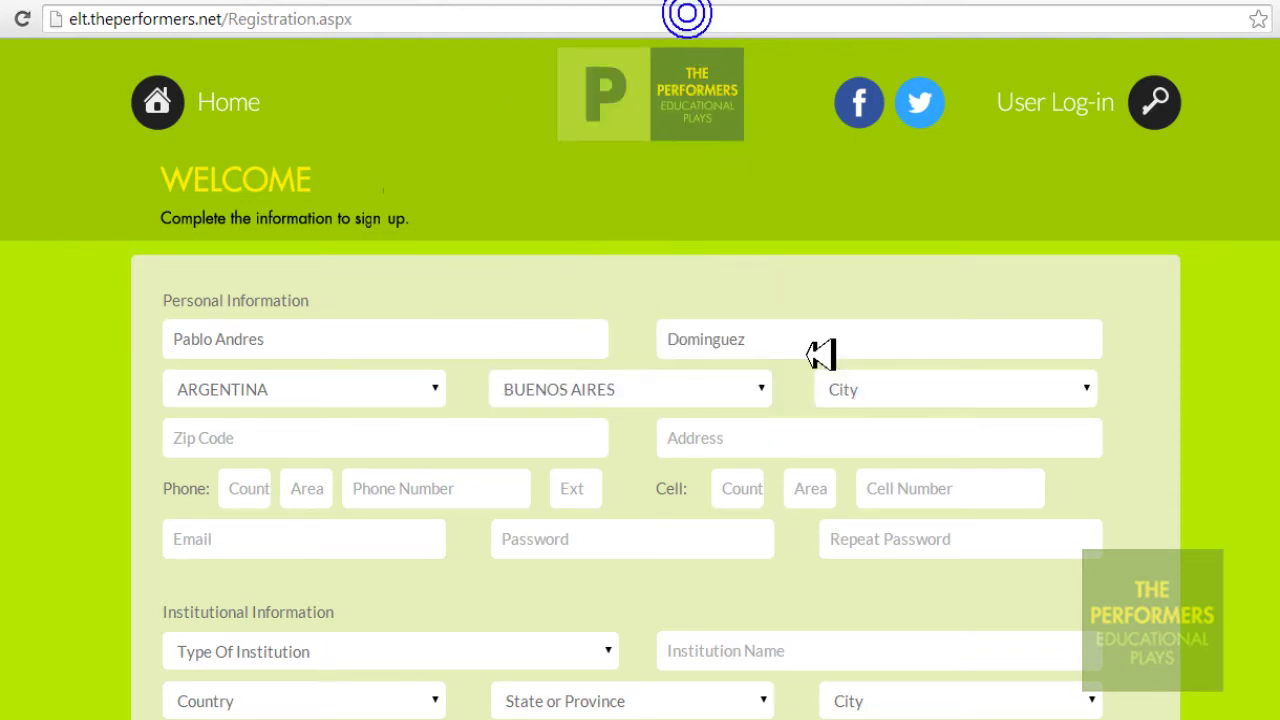
{"action": "left_click", "coordinate": [1092, 404]}
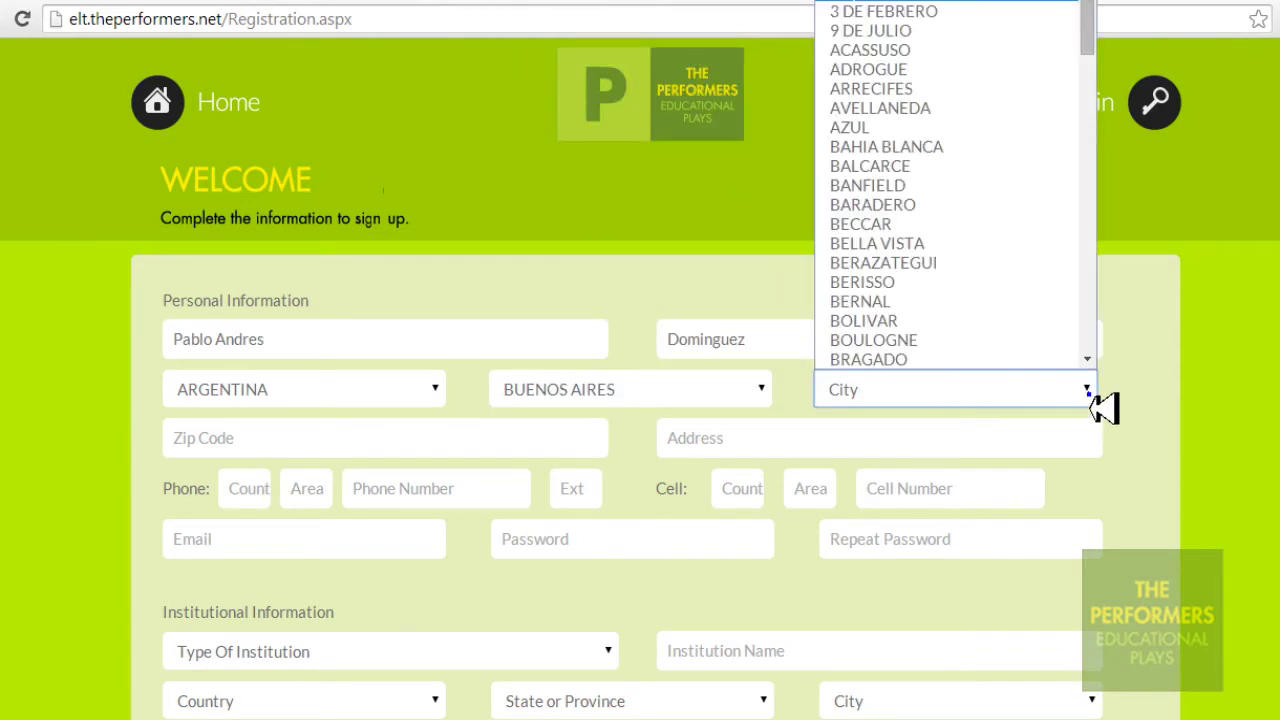
{"action": "scroll", "coordinate": [1088, 35], "scroll_direction": "down", "scroll_amount": 3}
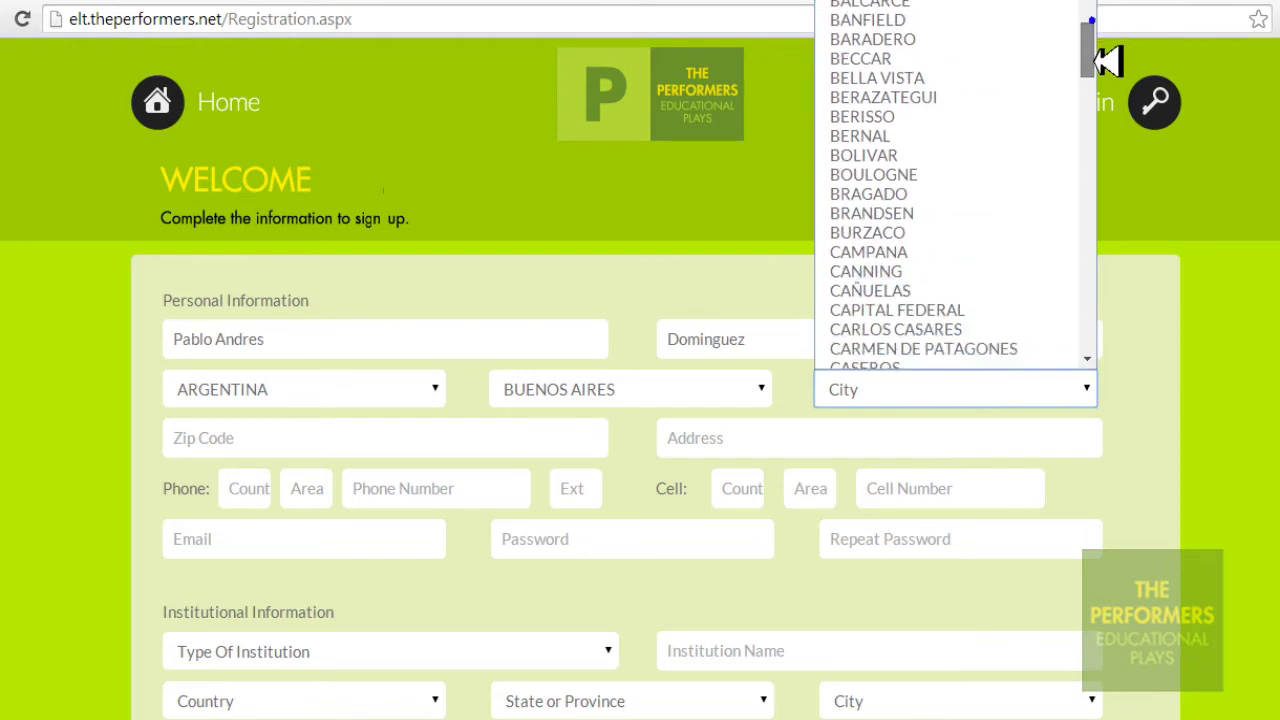
{"action": "scroll", "coordinate": [1100, 75], "scroll_direction": "down", "scroll_amount": 2}
{"action": "left_click", "coordinate": [1028, 188]}
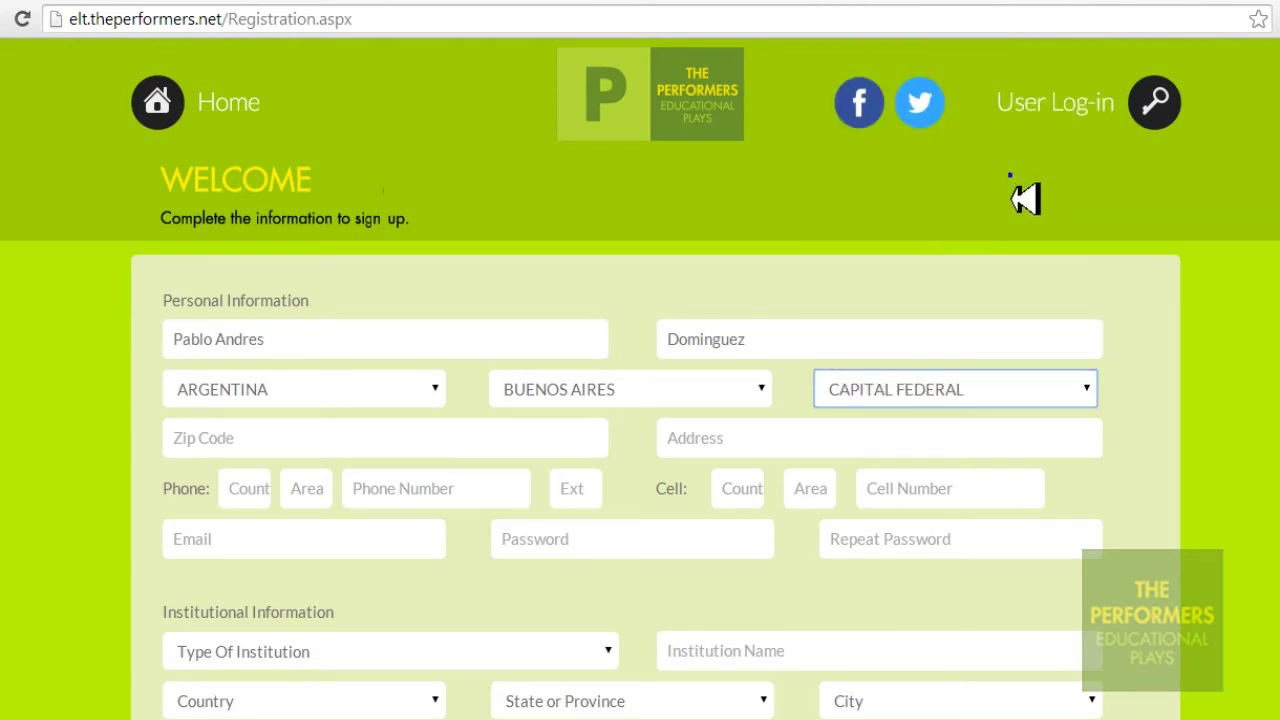
Replace the Zip Code sample text with the registrant's postal code
{"action": "left_click", "coordinate": [578, 446]}
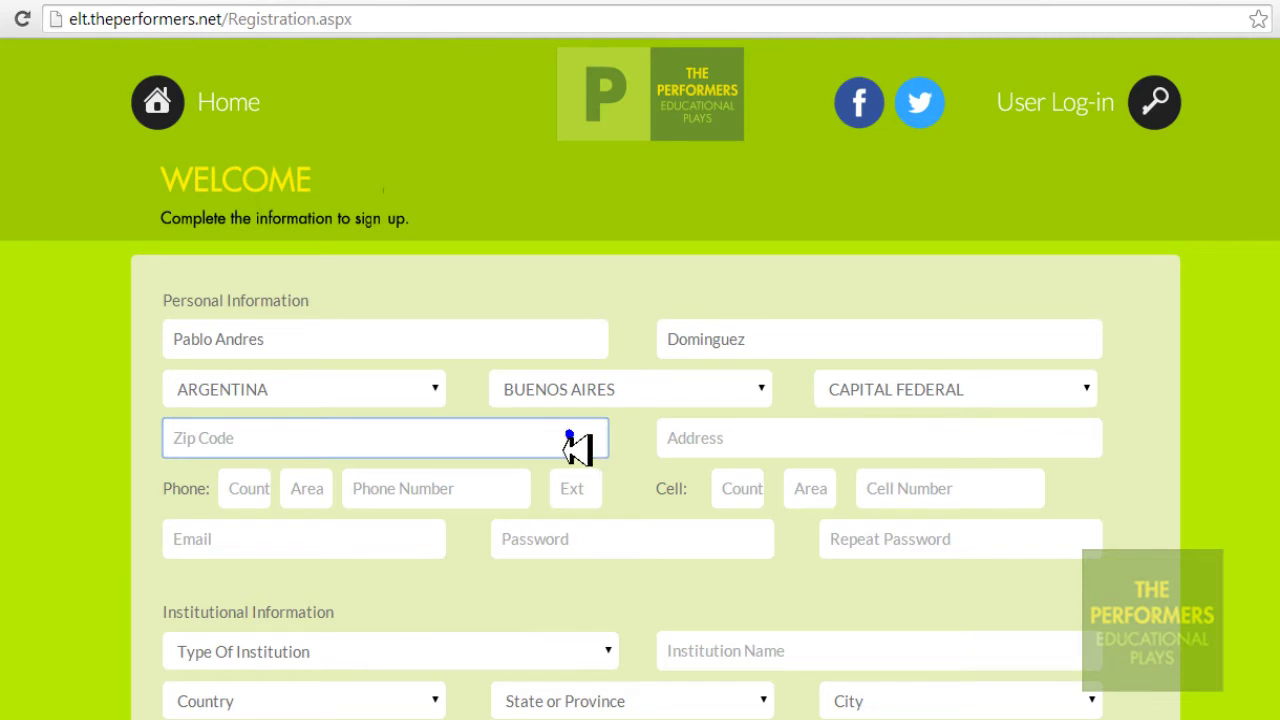
{"action": "type", "text": "ENTER Y"}
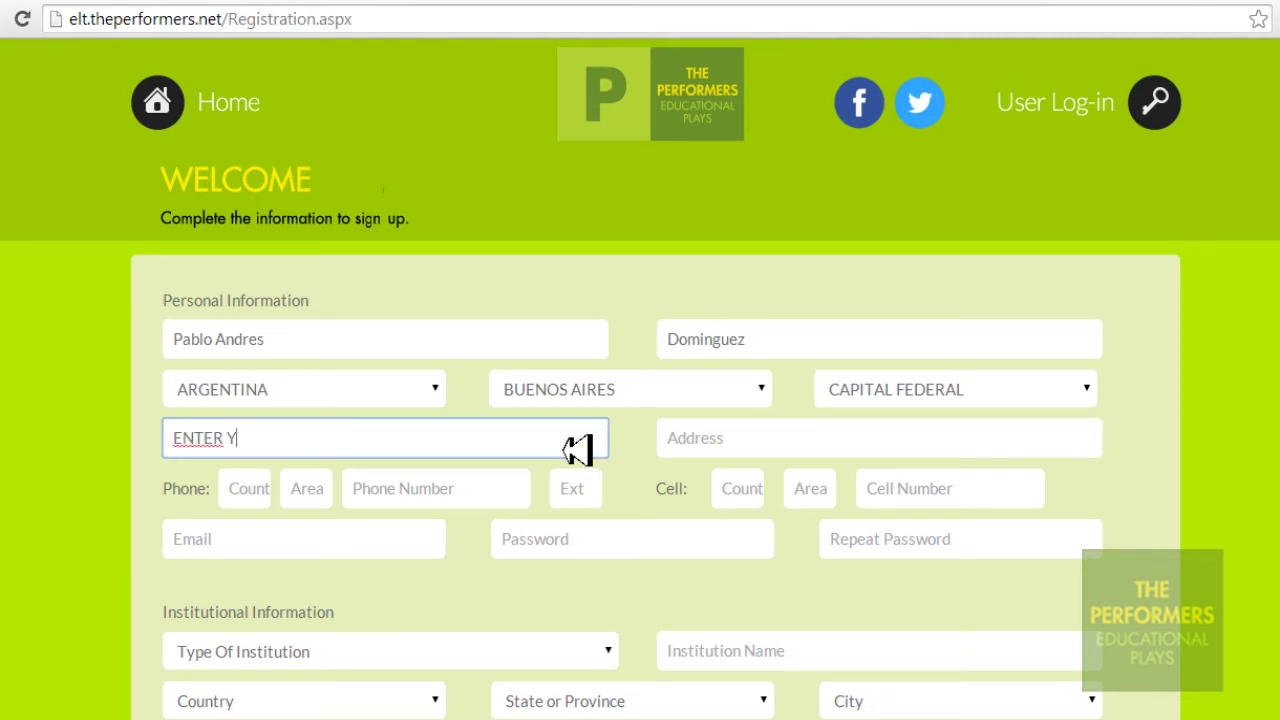
{"action": "type", "text": "OUR ZIP CODE"}
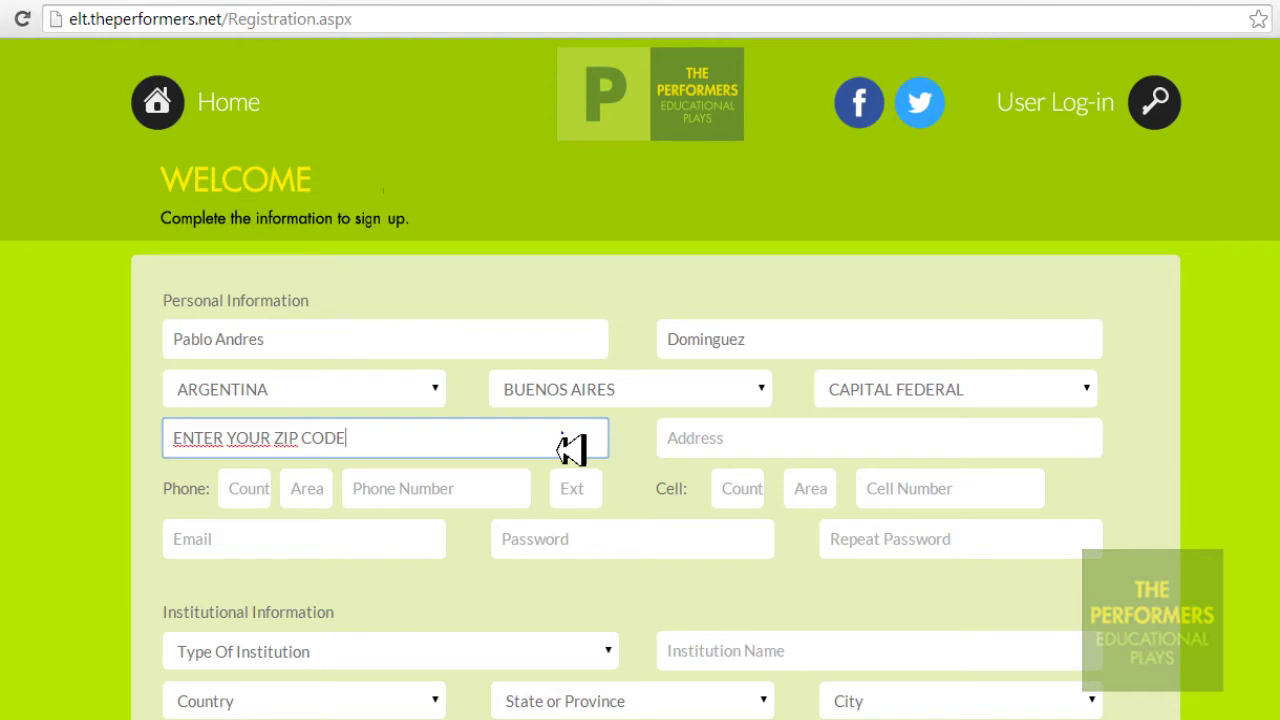
{"action": "left_click_drag", "start_coordinate": [563, 438], "coordinate": [170, 450]}
{"action": "type", "text": "1234C"}
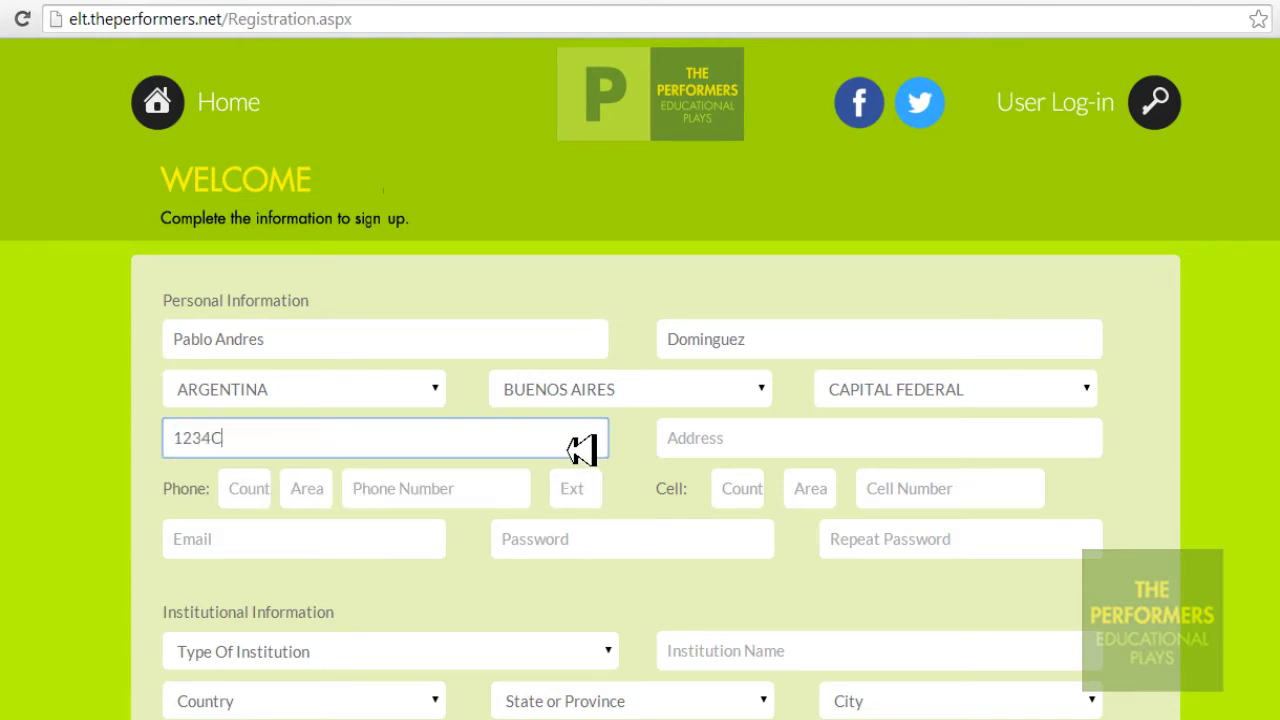
Replace the Address sample text with a sample street address
{"action": "left_click", "coordinate": [1062, 446]}
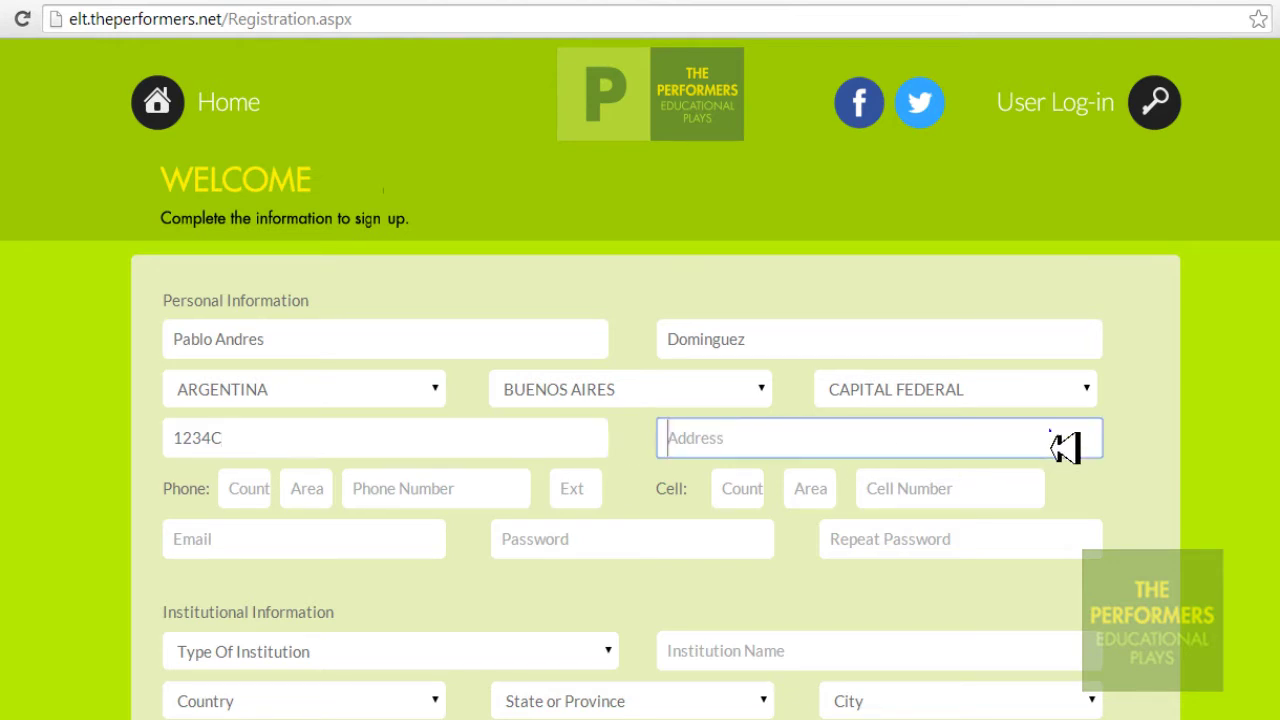
{"action": "type", "text": "ENTER PERSONAL ADDRESS"}
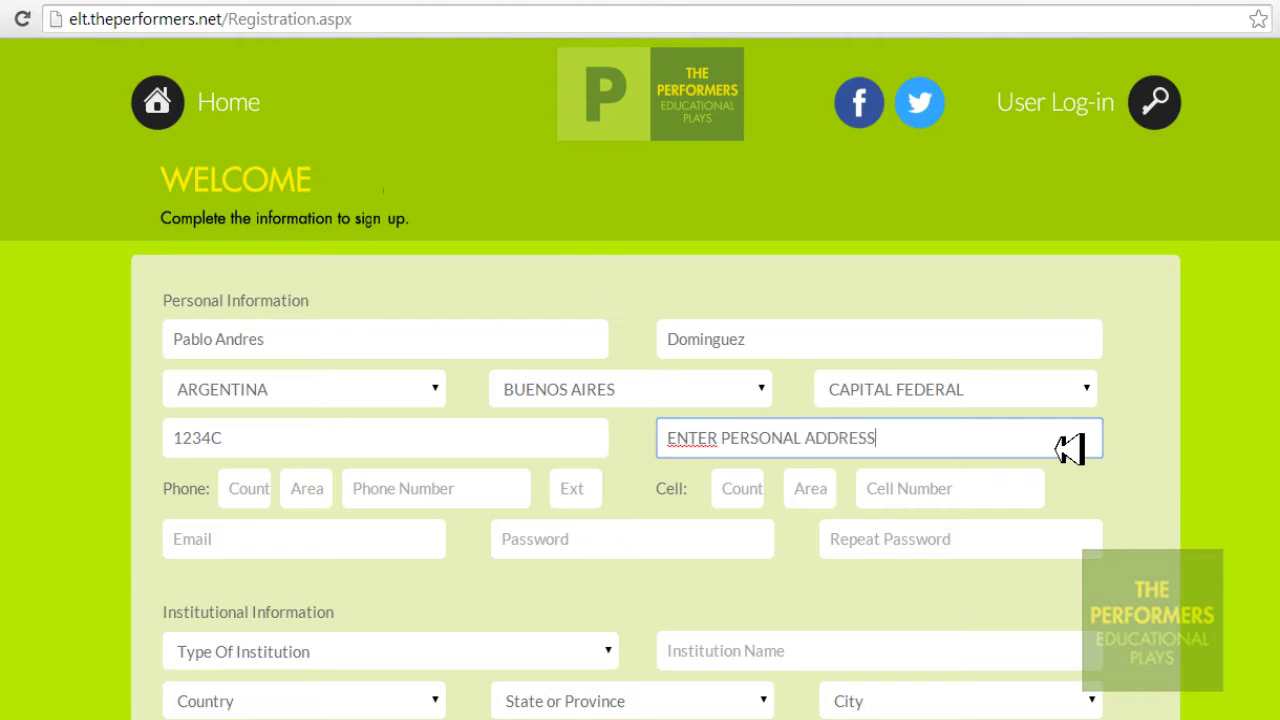
{"action": "left_click_drag", "start_coordinate": [1063, 449], "coordinate": [652, 440]}
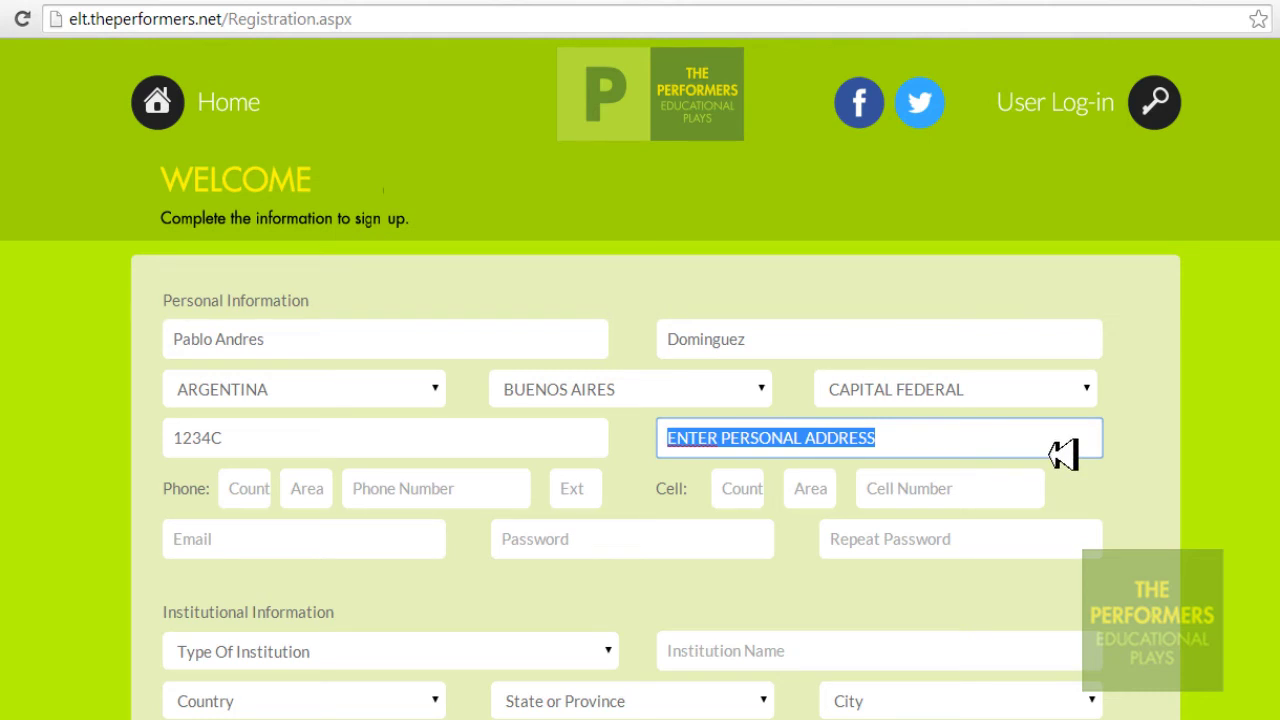
{"action": "type", "text": "Example Street 1123"}
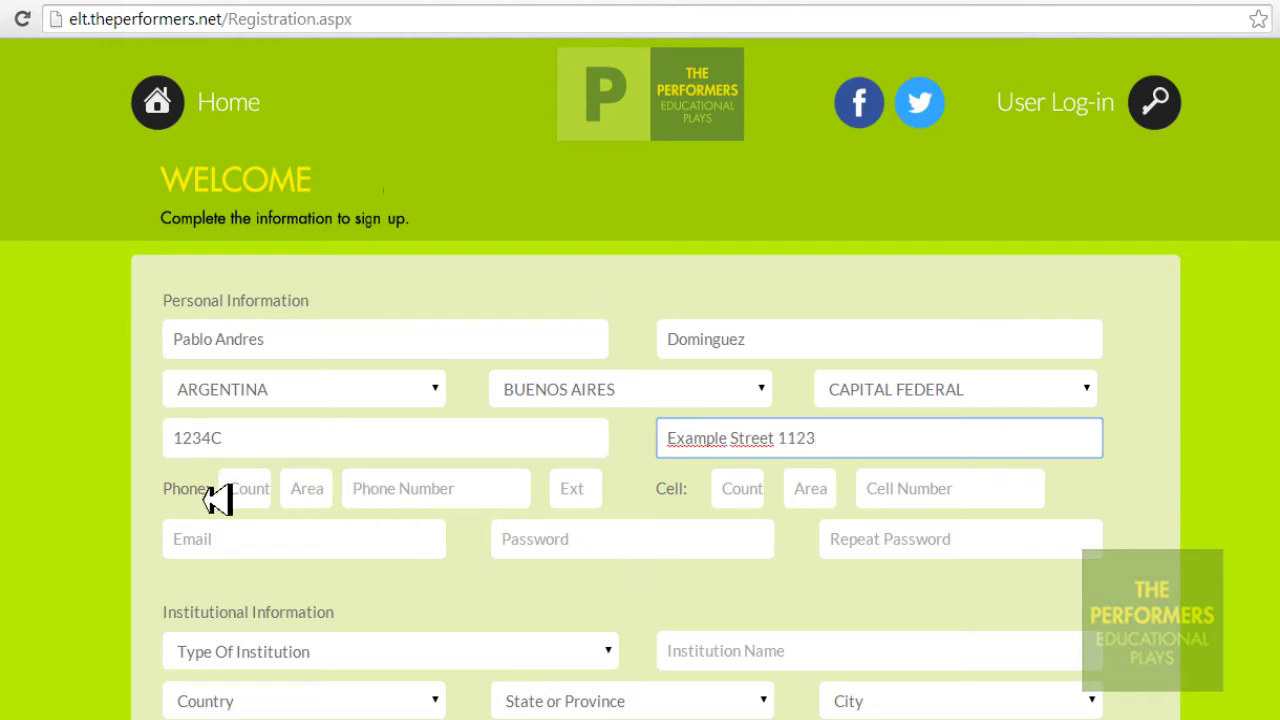
Enter the phone number with its country code and area code
{"action": "left_click_drag", "start_coordinate": [212, 499], "coordinate": [176, 508]}
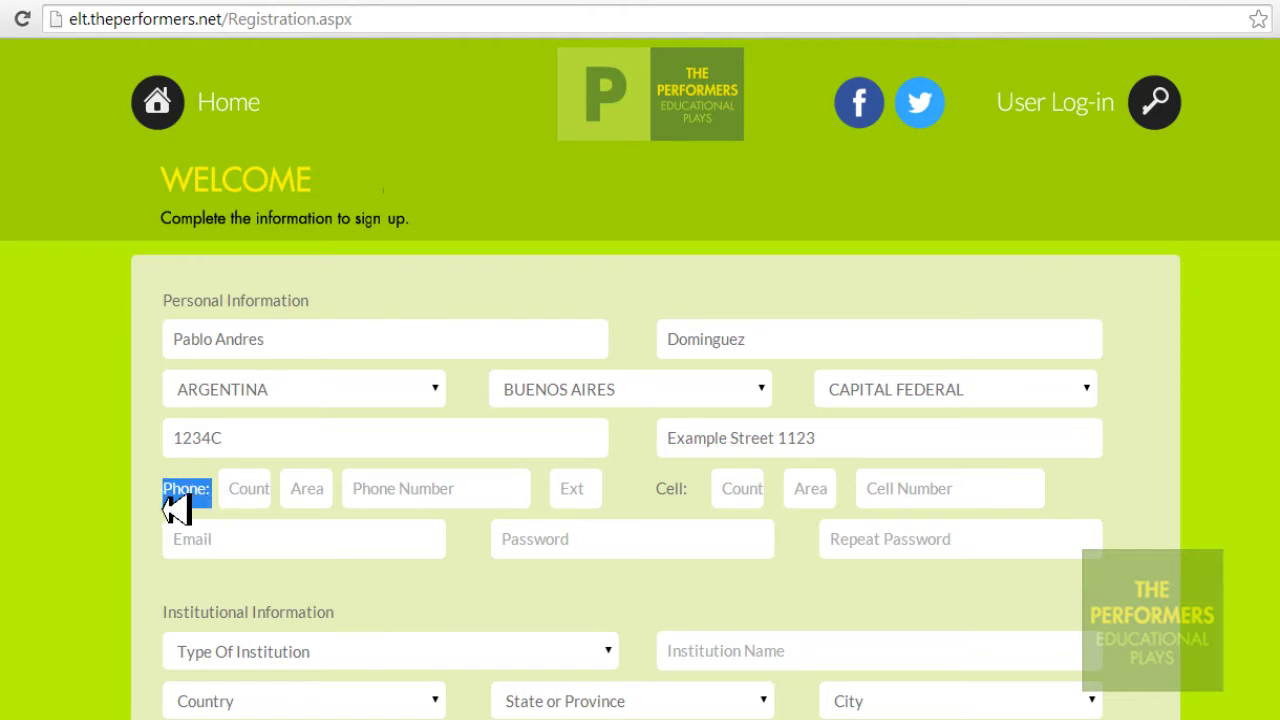
{"action": "left_click", "coordinate": [245, 498]}
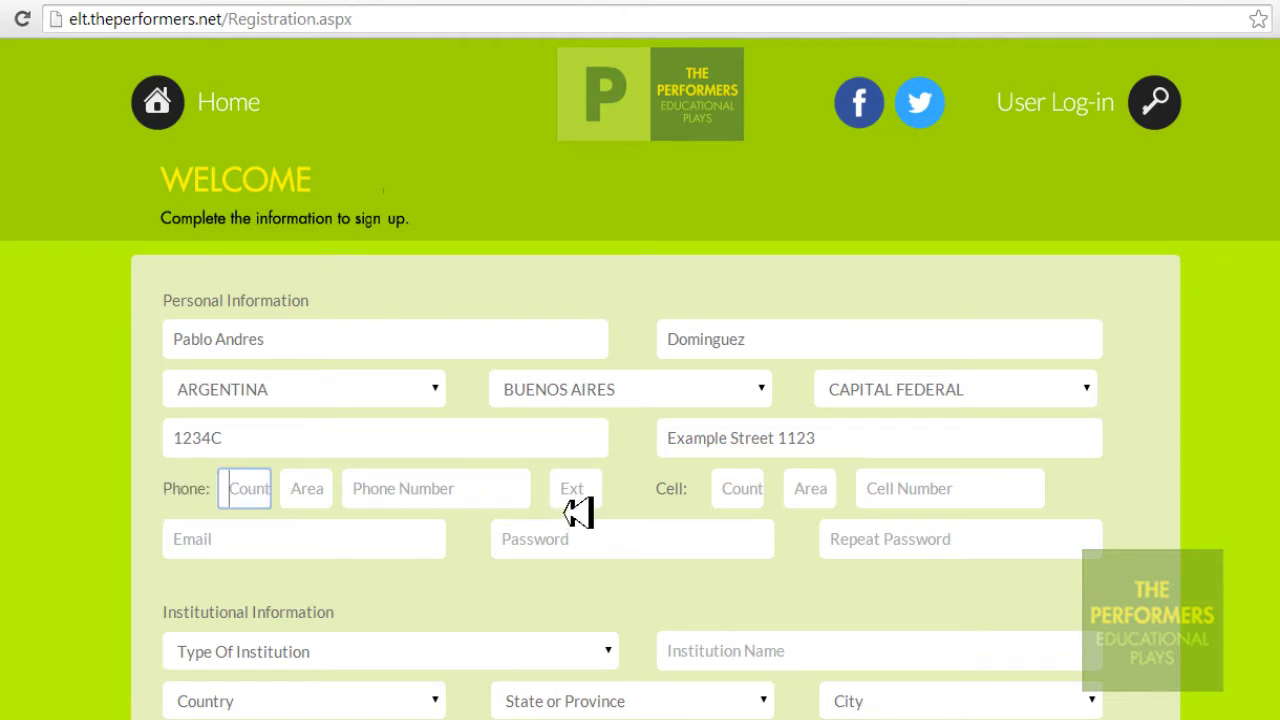
{"action": "type", "text": "123"}
{"action": "key", "text": "Tab"}
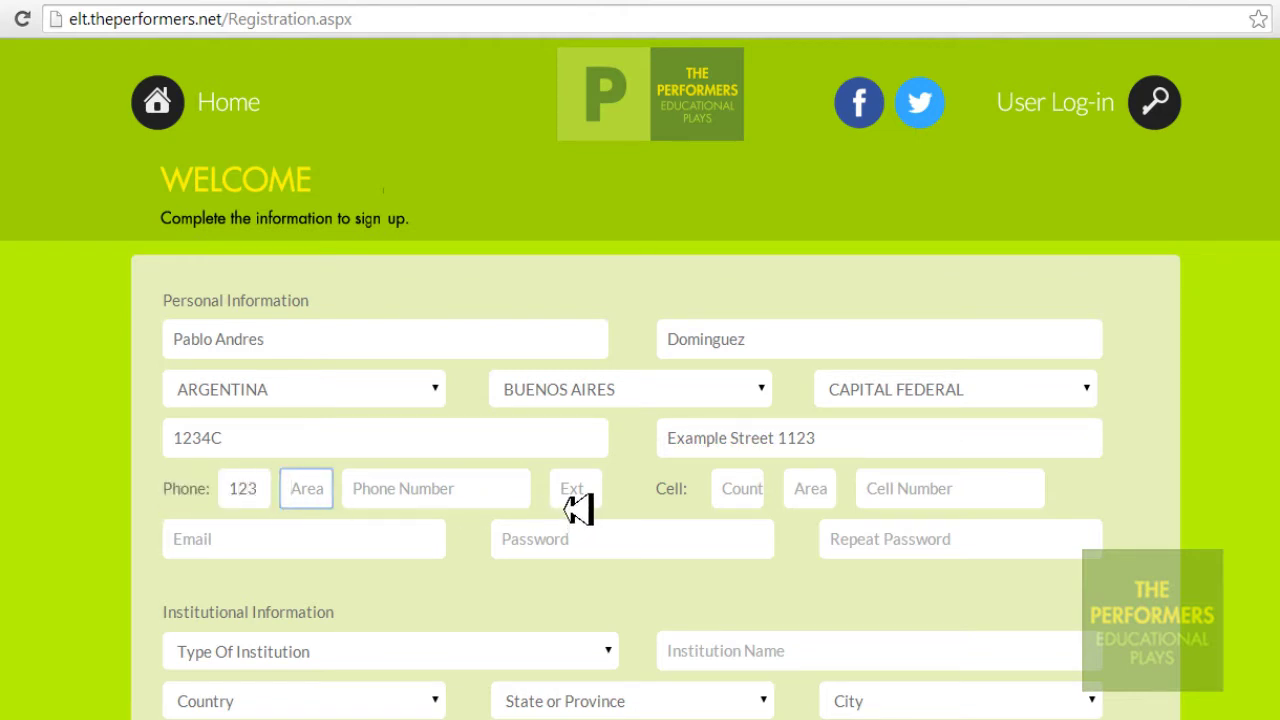
{"action": "type", "text": "123"}
{"action": "key", "text": "Tab"}
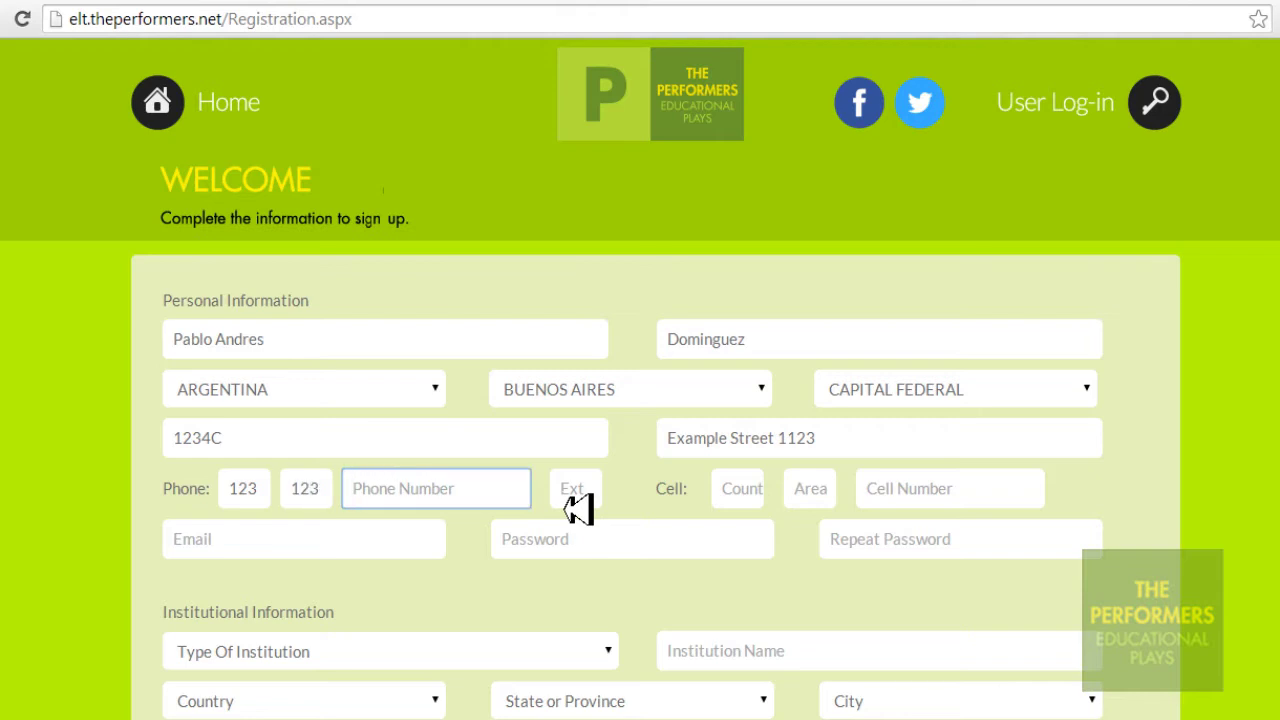
{"action": "type", "text": "123456"}
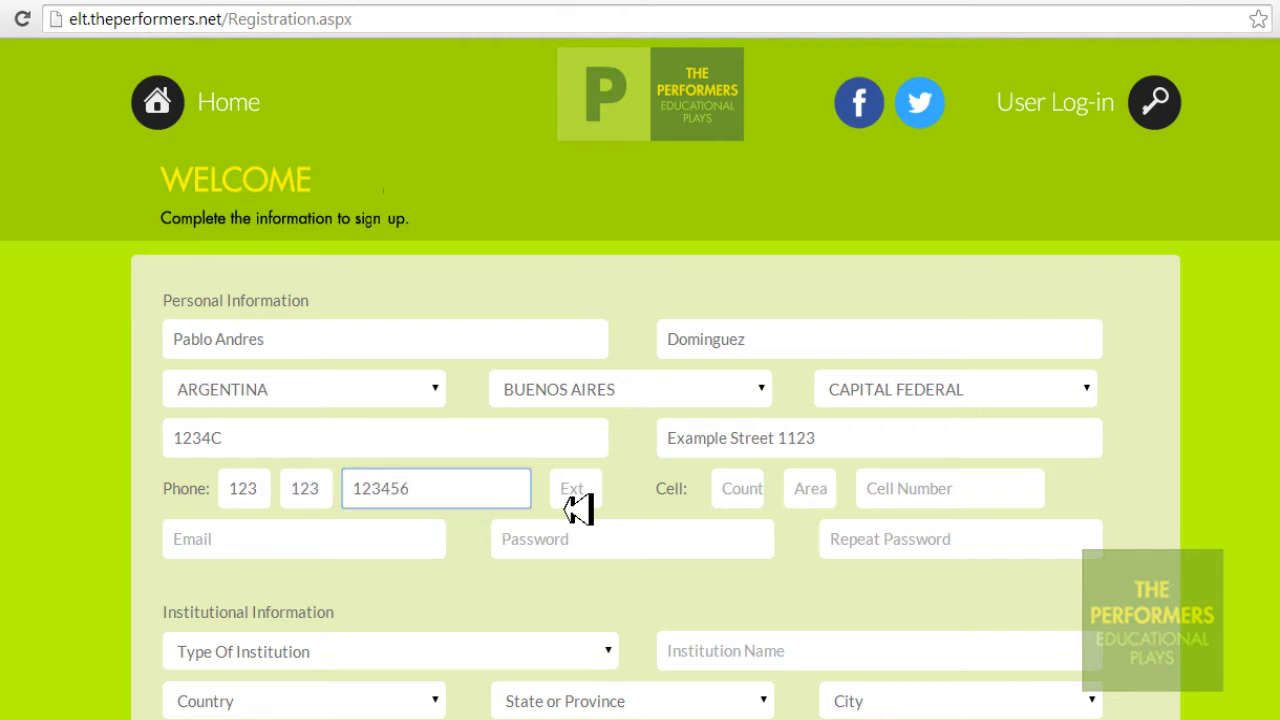
{"action": "type", "text": "7"}
Enter the cell number with its country code and area code
{"action": "left_click_drag", "start_coordinate": [704, 504], "coordinate": [666, 503]}
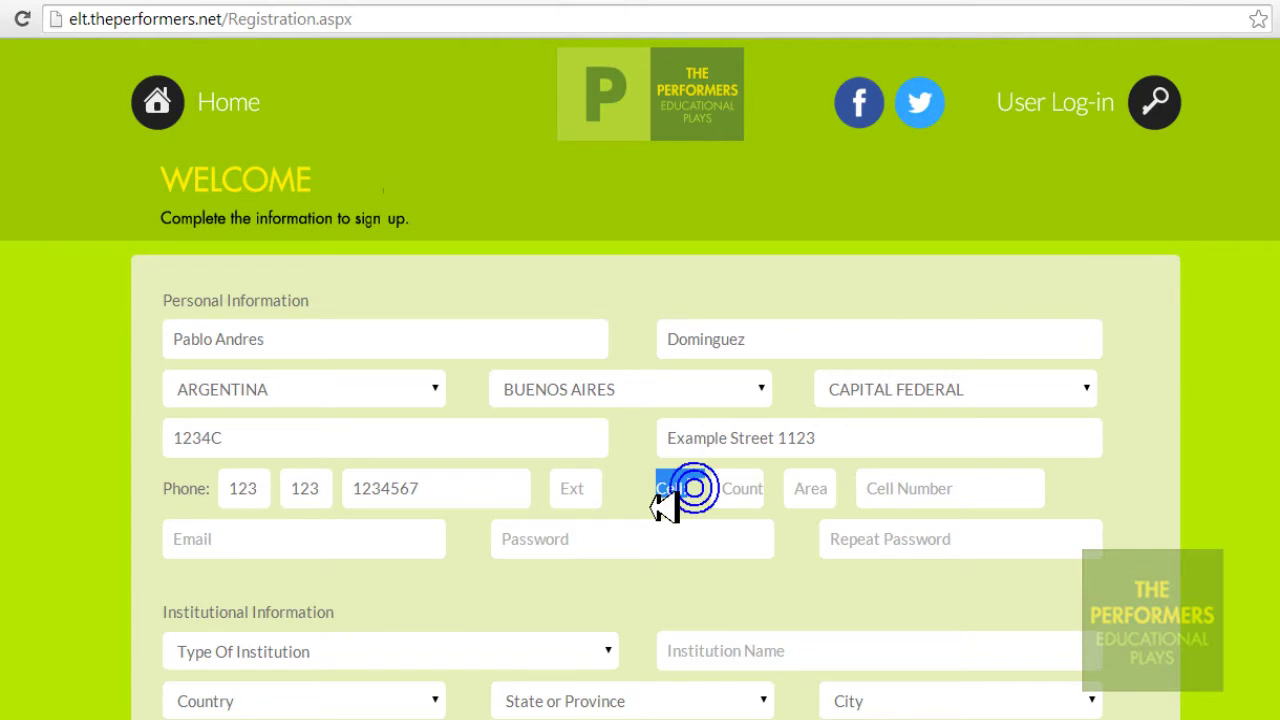
{"action": "left_click", "coordinate": [746, 490]}
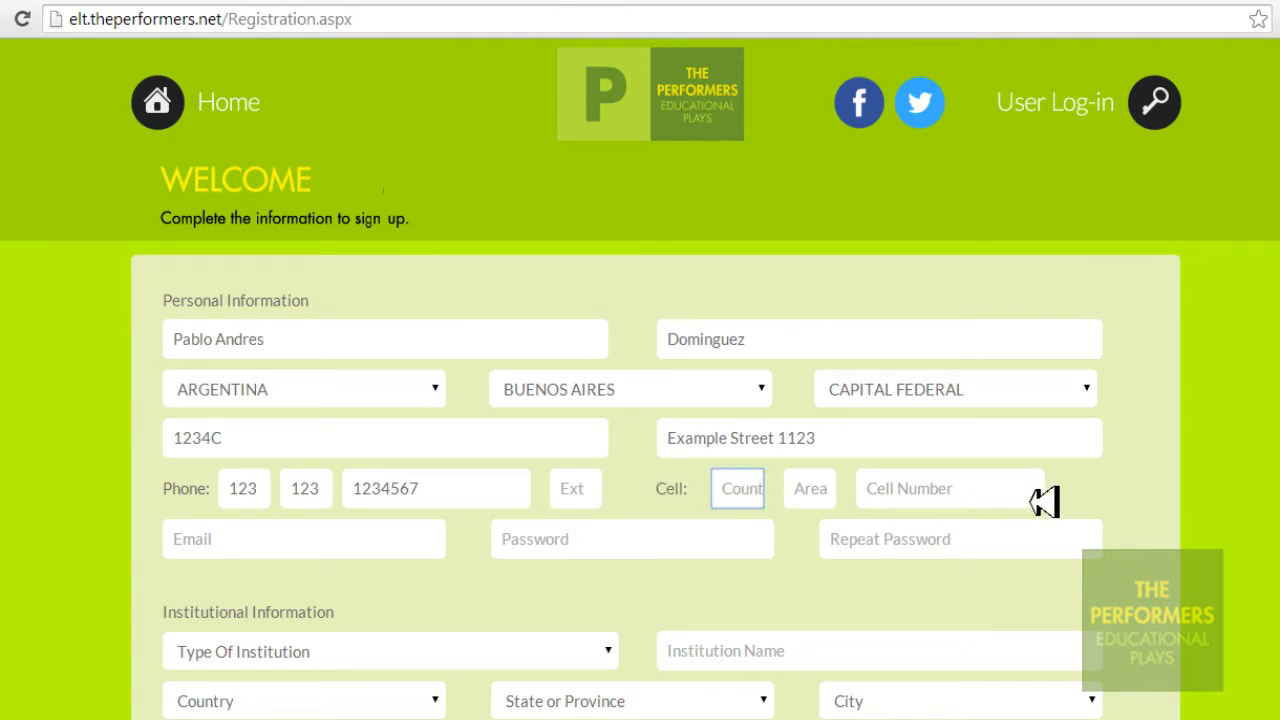
{"action": "type", "text": "123"}
{"action": "key", "text": "Tab"}
{"action": "type", "text": "123"}
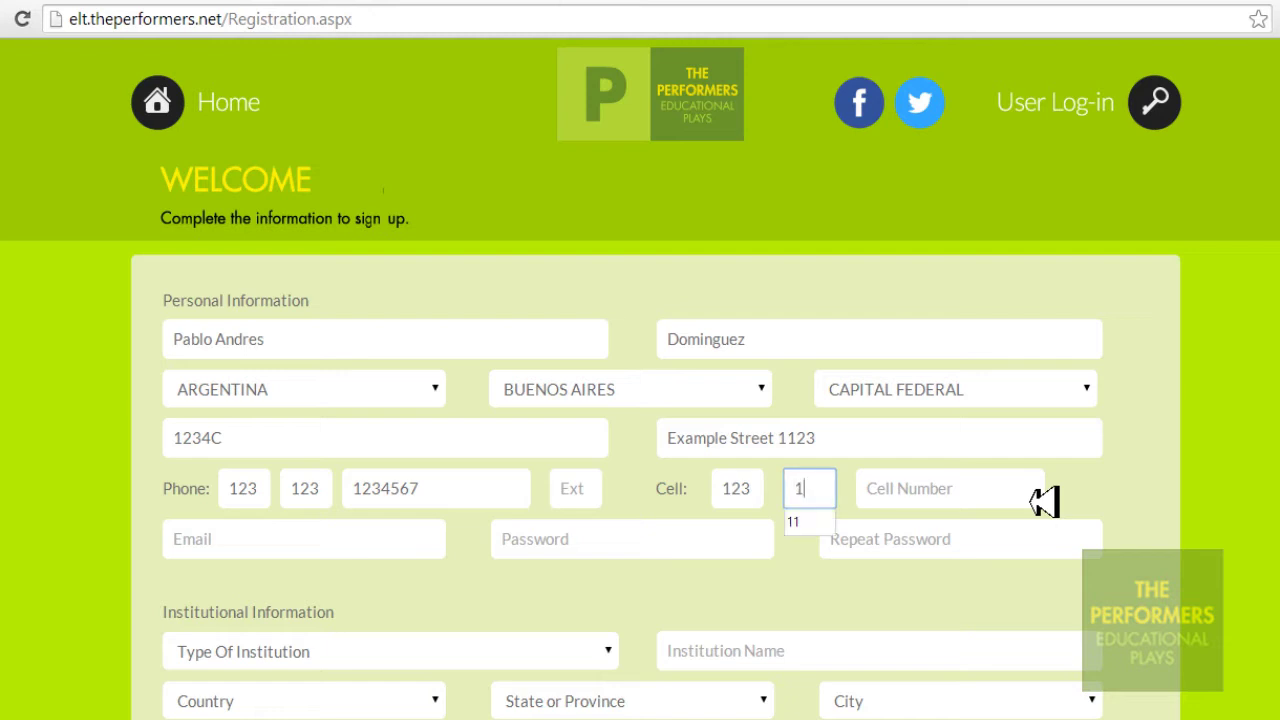
{"action": "key", "text": "Tab"}
{"action": "type", "text": "12"}
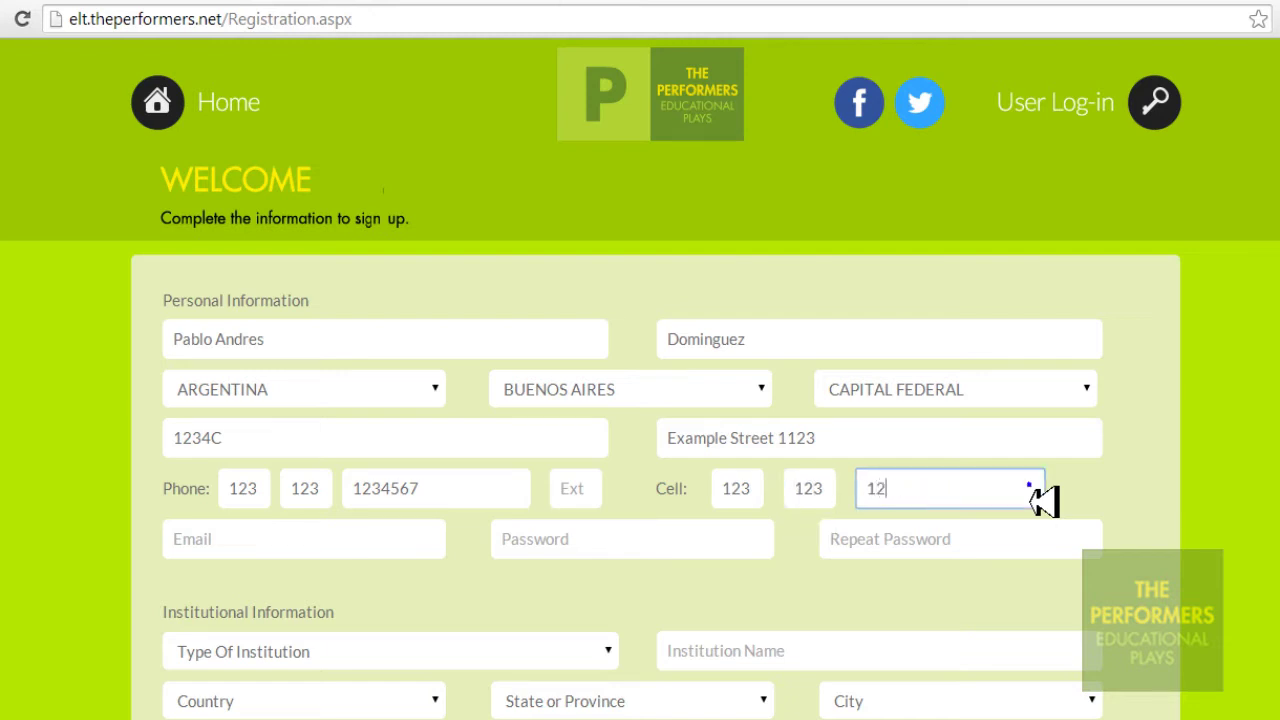
{"action": "type", "text": "345678"}
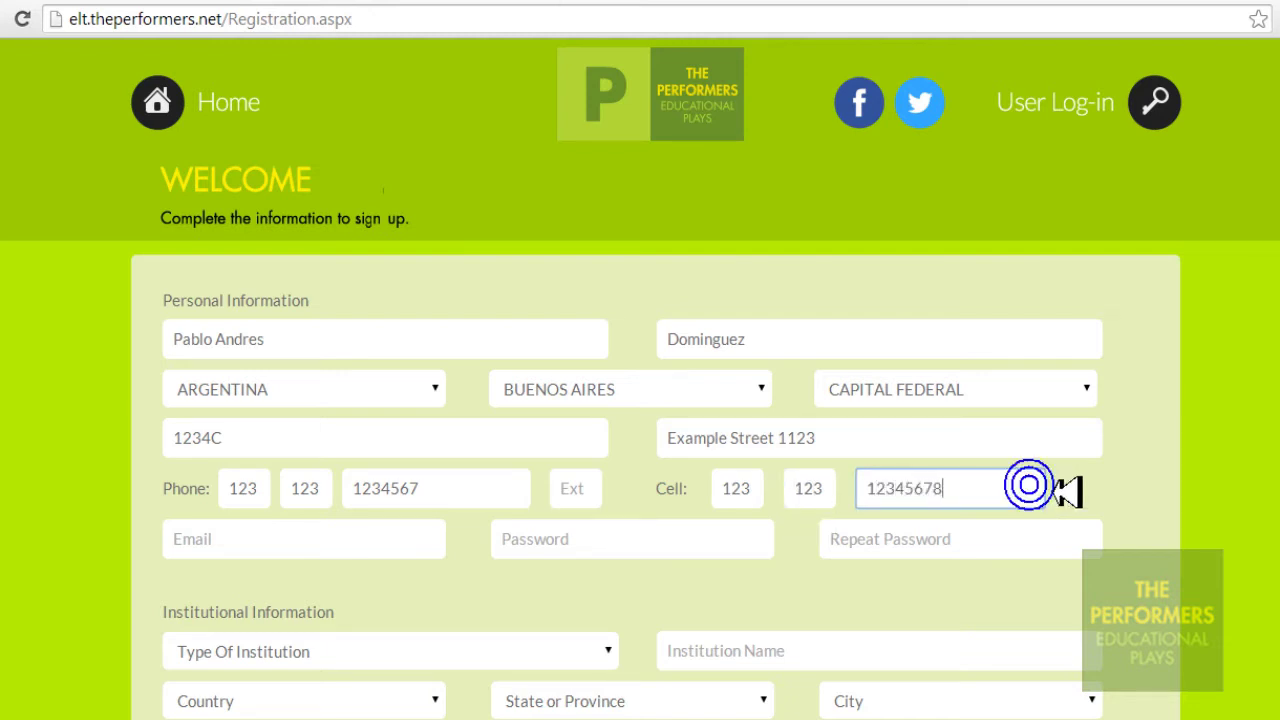
{"action": "scroll", "coordinate": [895, 418], "scroll_direction": "down", "scroll_amount": 1}
Enter the personal e-mail address, replacing the field's sample text
{"action": "left_click", "coordinate": [376, 428]}
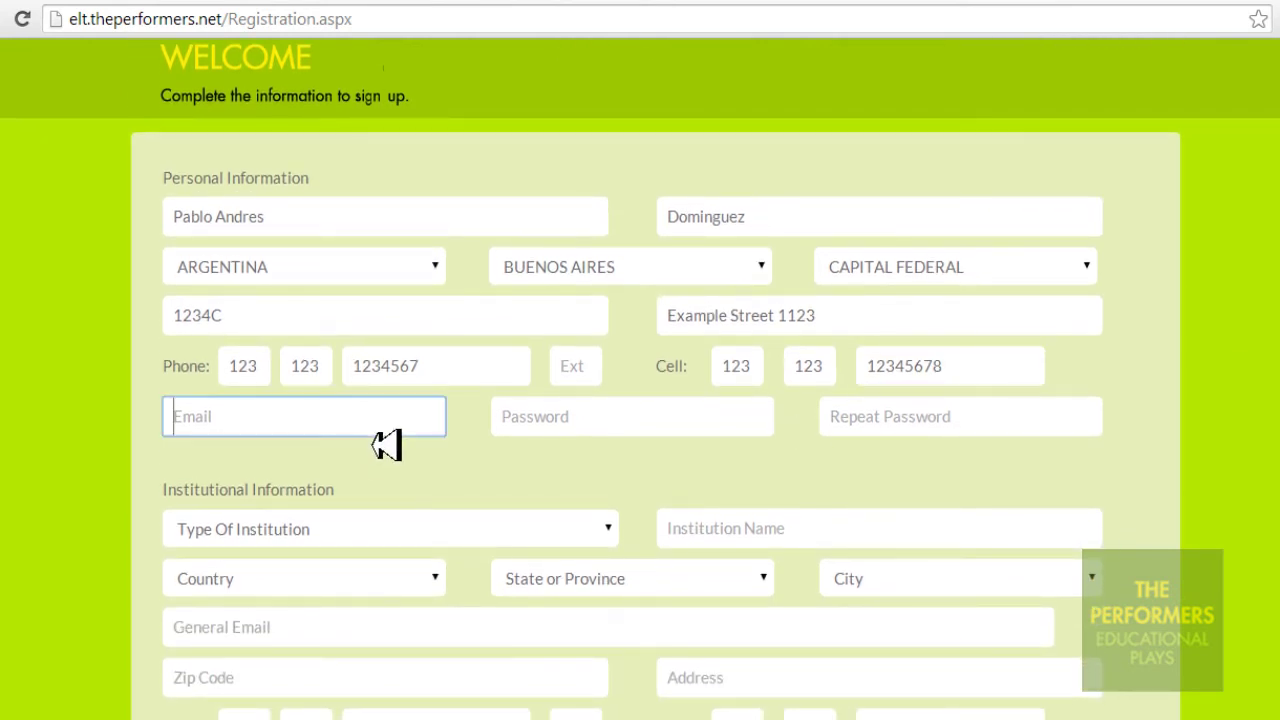
{"action": "type", "text": "PER"}
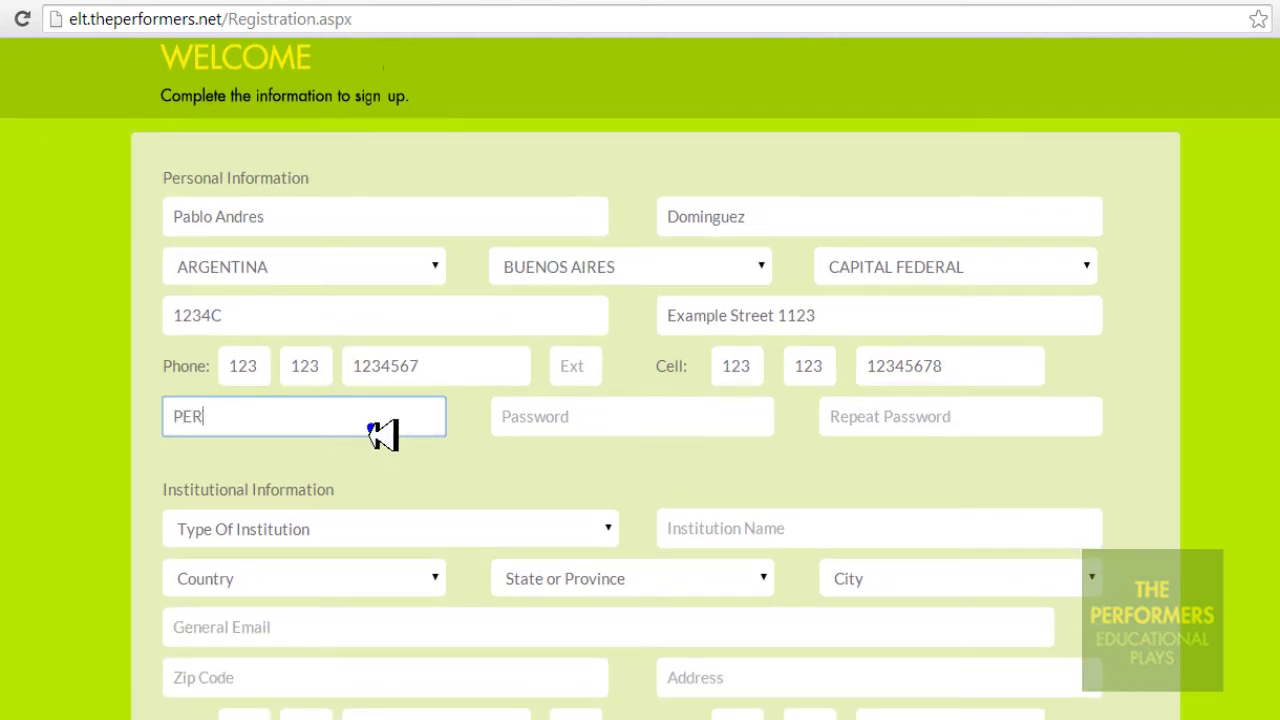
{"action": "type", "text": "SONAL EMAIL"}
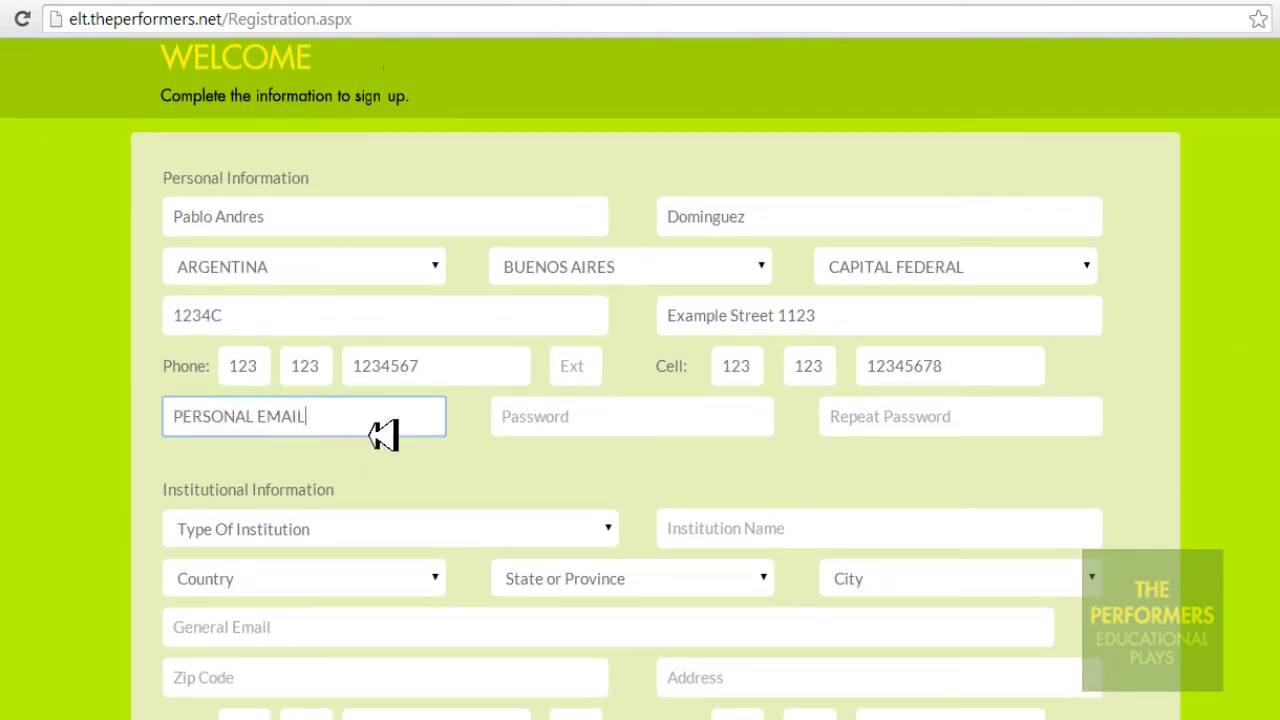
{"action": "type", "text": " HERE"}
{"action": "left_click_drag", "start_coordinate": [437, 432], "coordinate": [177, 431]}
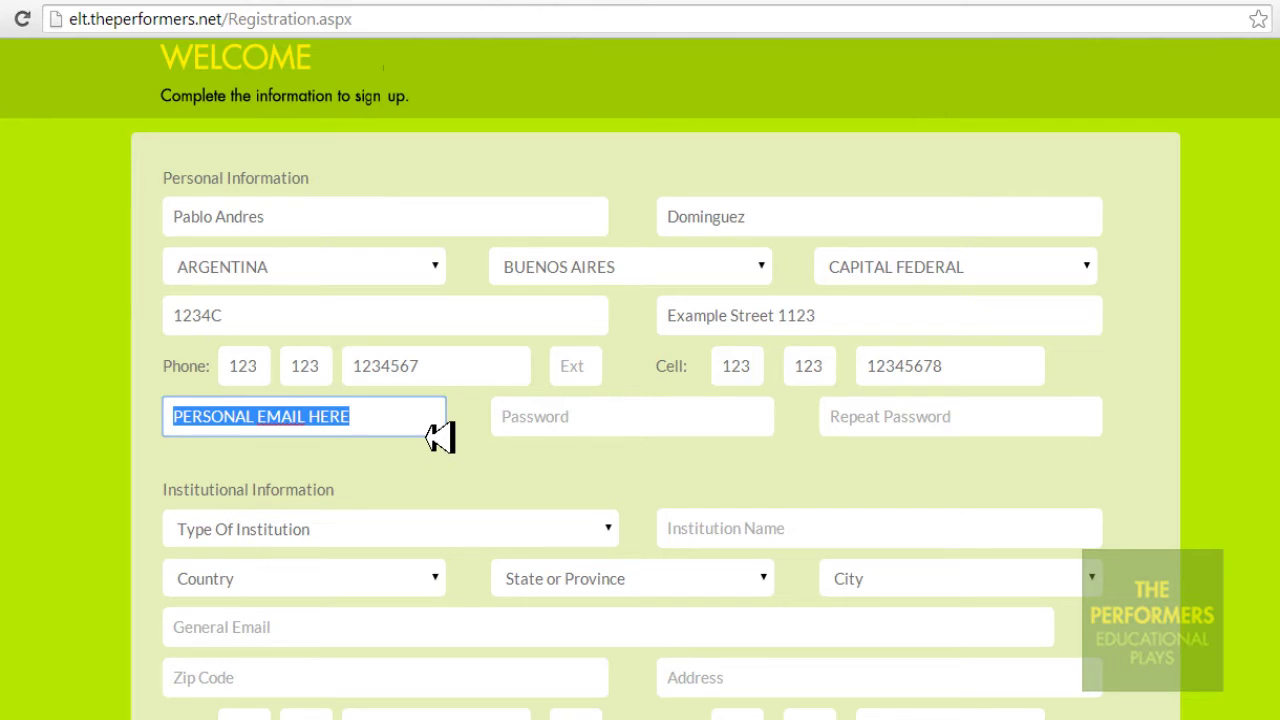
{"action": "type", "text": "example"}
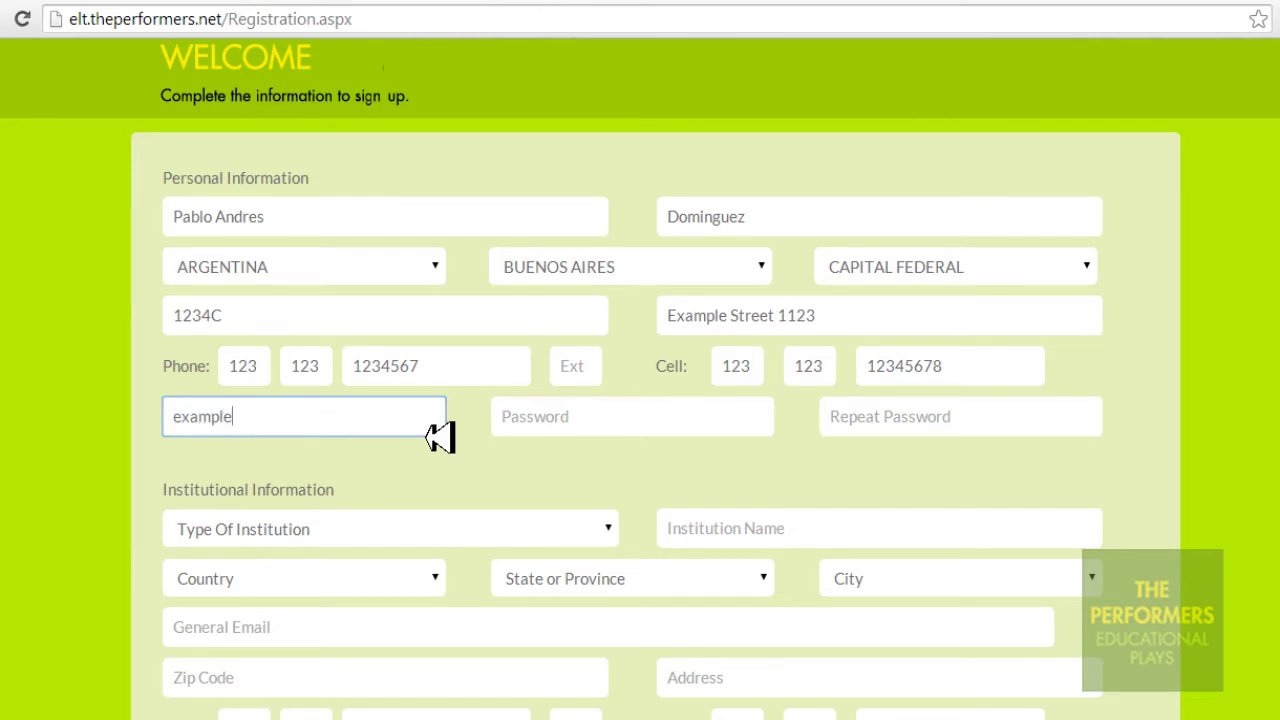
{"action": "type", "text": "@example.com"}
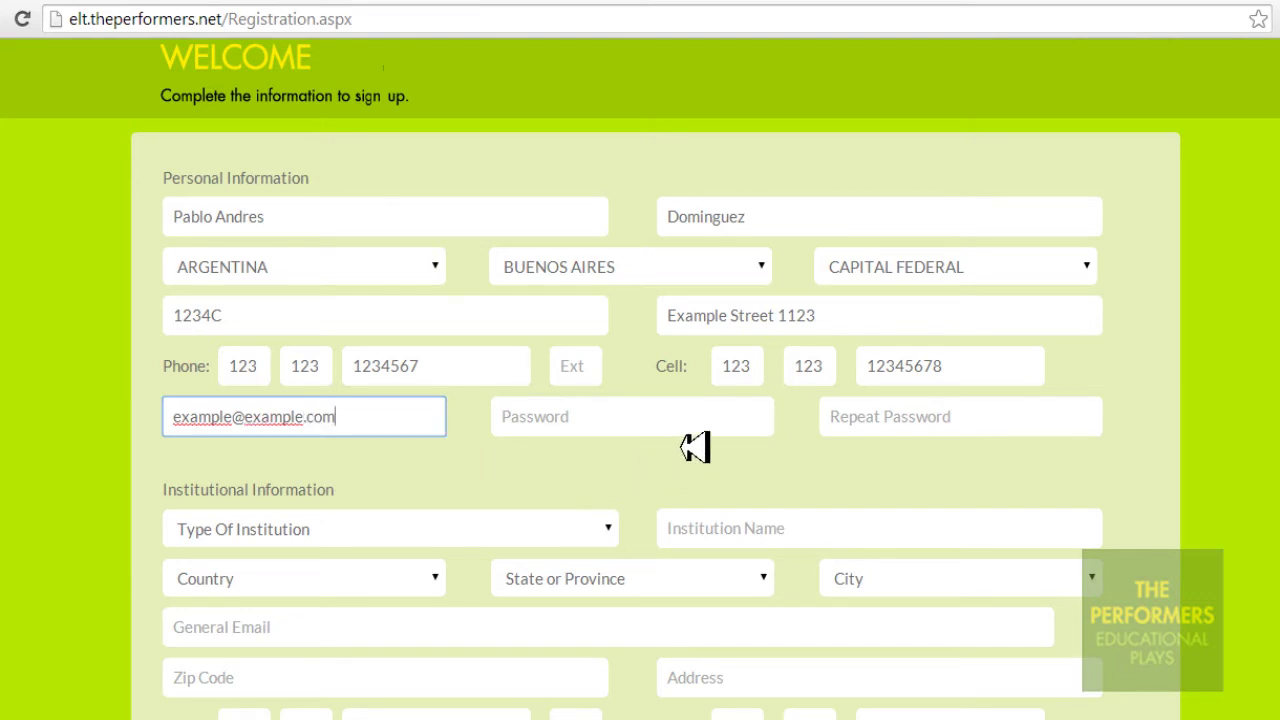
Enter the account password in both Password and Repeat Password
{"action": "left_click", "coordinate": [756, 424]}
{"action": "type", "text": "12"}
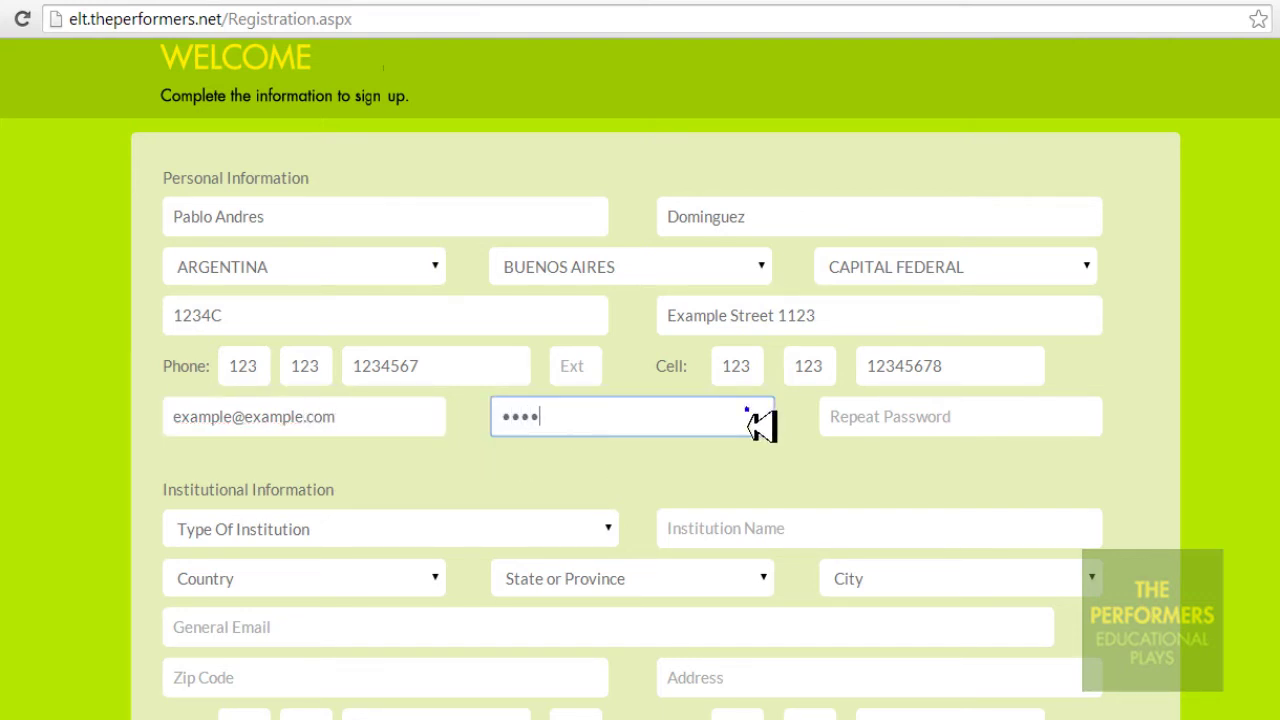
{"action": "left_click", "coordinate": [1090, 432]}
{"action": "type", "text": "12"}
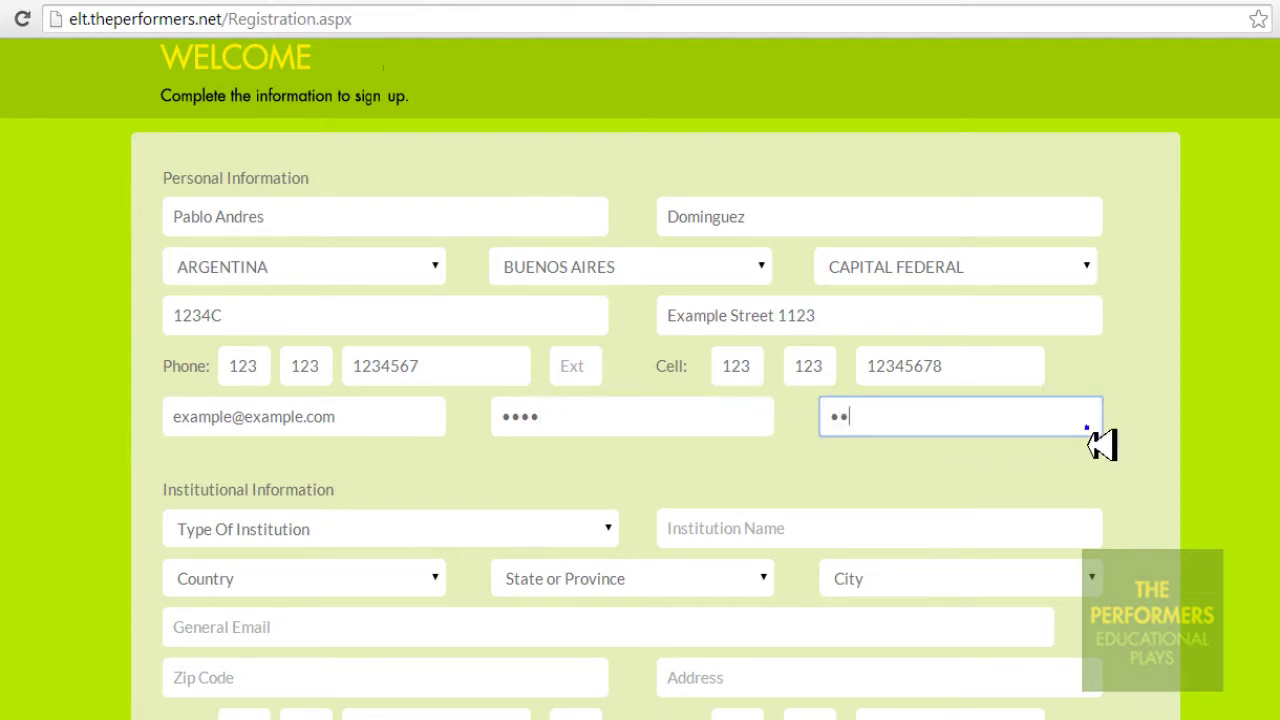
{"action": "scroll", "coordinate": [633, 400], "scroll_direction": "down", "scroll_amount": 2}
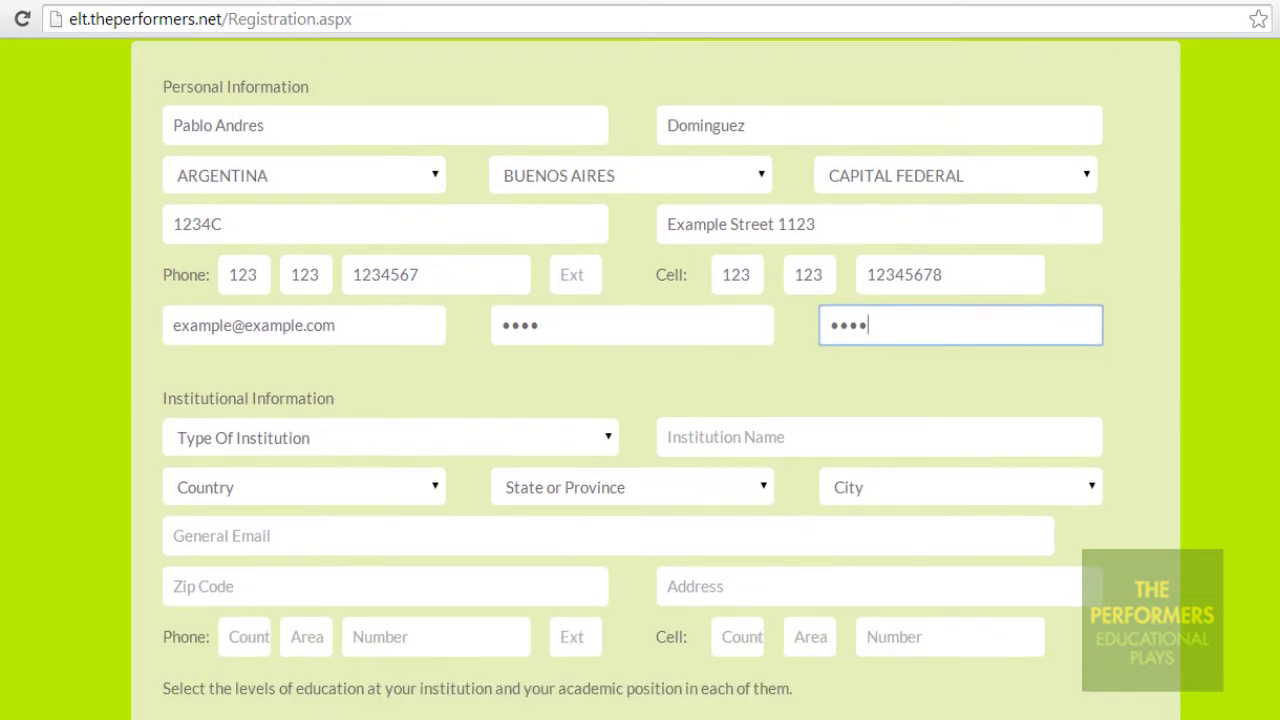
Set the Type Of Institution to School
{"action": "scroll", "coordinate": [633, 400], "scroll_direction": "down", "scroll_amount": 1}
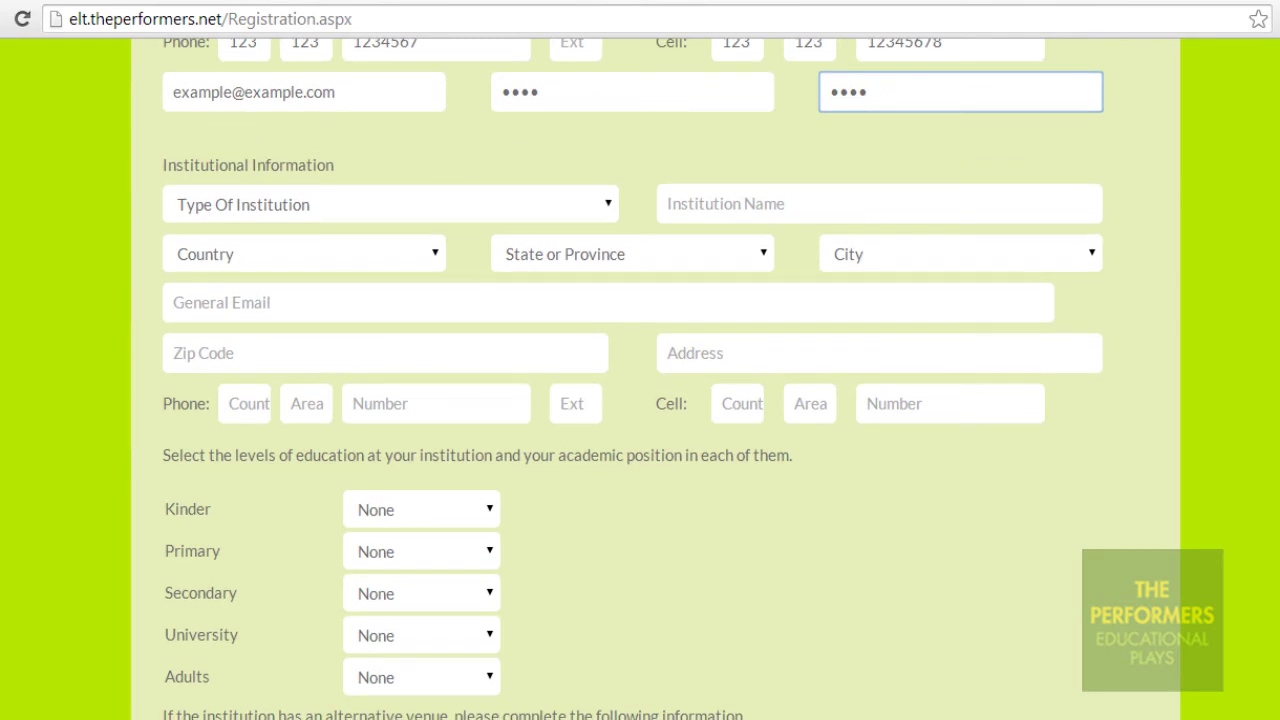
{"action": "left_click_drag", "start_coordinate": [172, 180], "coordinate": [376, 183]}
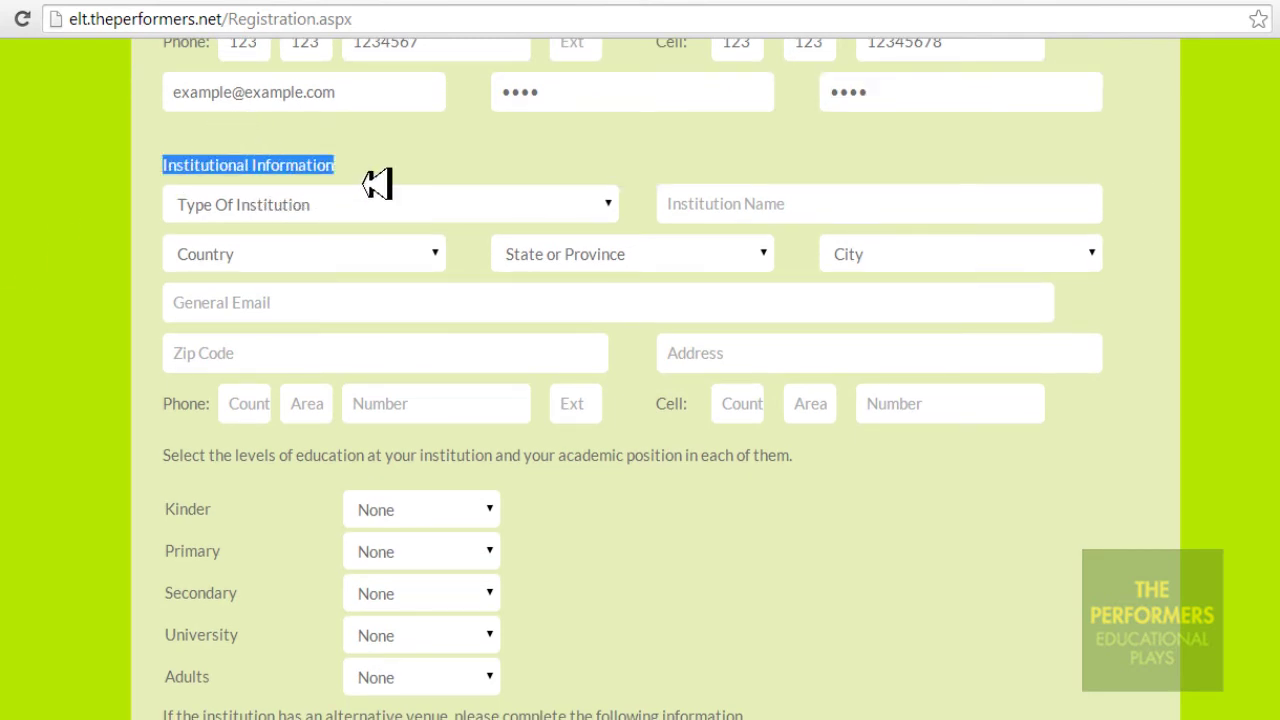
{"action": "left_click", "coordinate": [617, 212]}
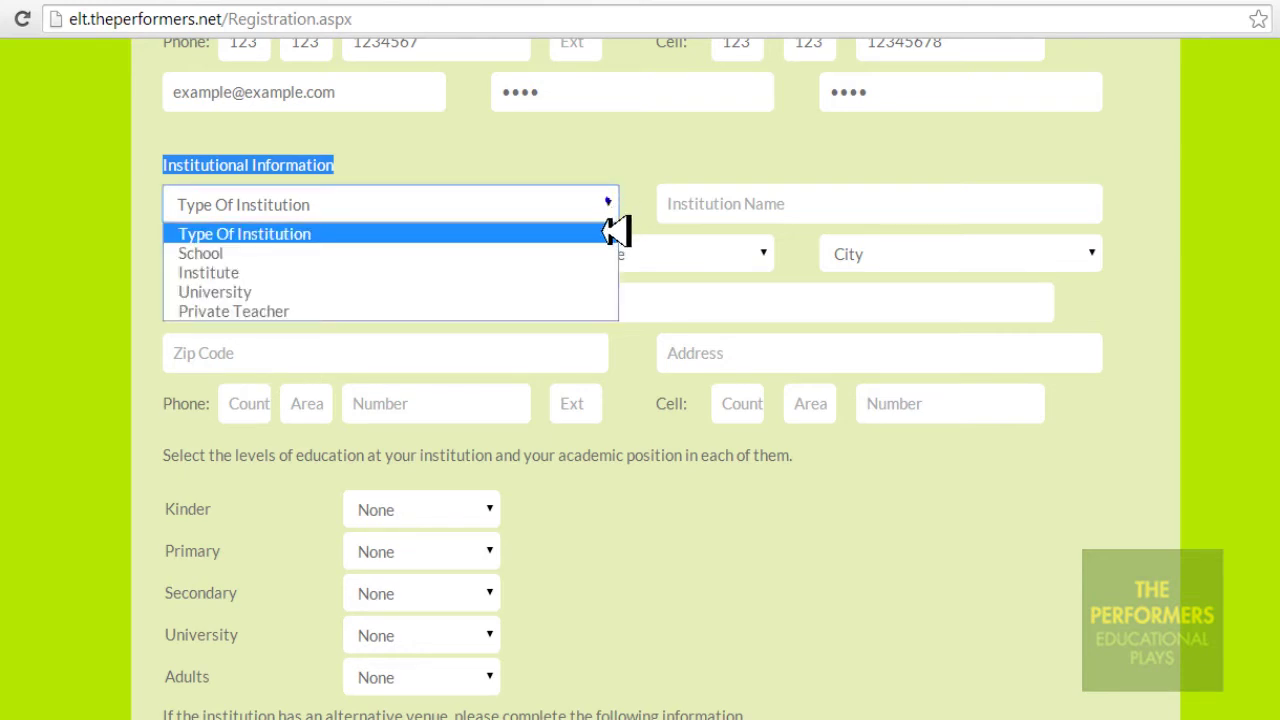
{"action": "left_click", "coordinate": [590, 254]}
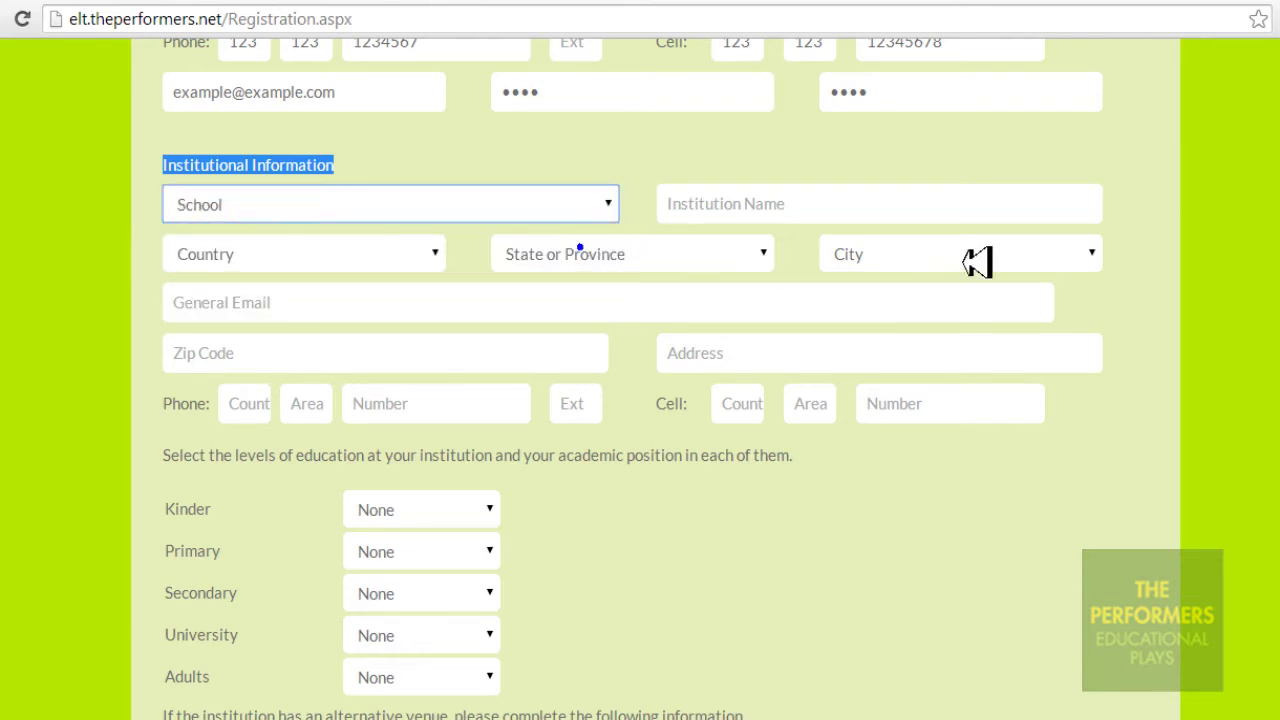
Enter 'The Performers' as the Institution Name, replacing the sample text
{"action": "left_click", "coordinate": [1042, 212]}
{"action": "type", "text": "ENT"}
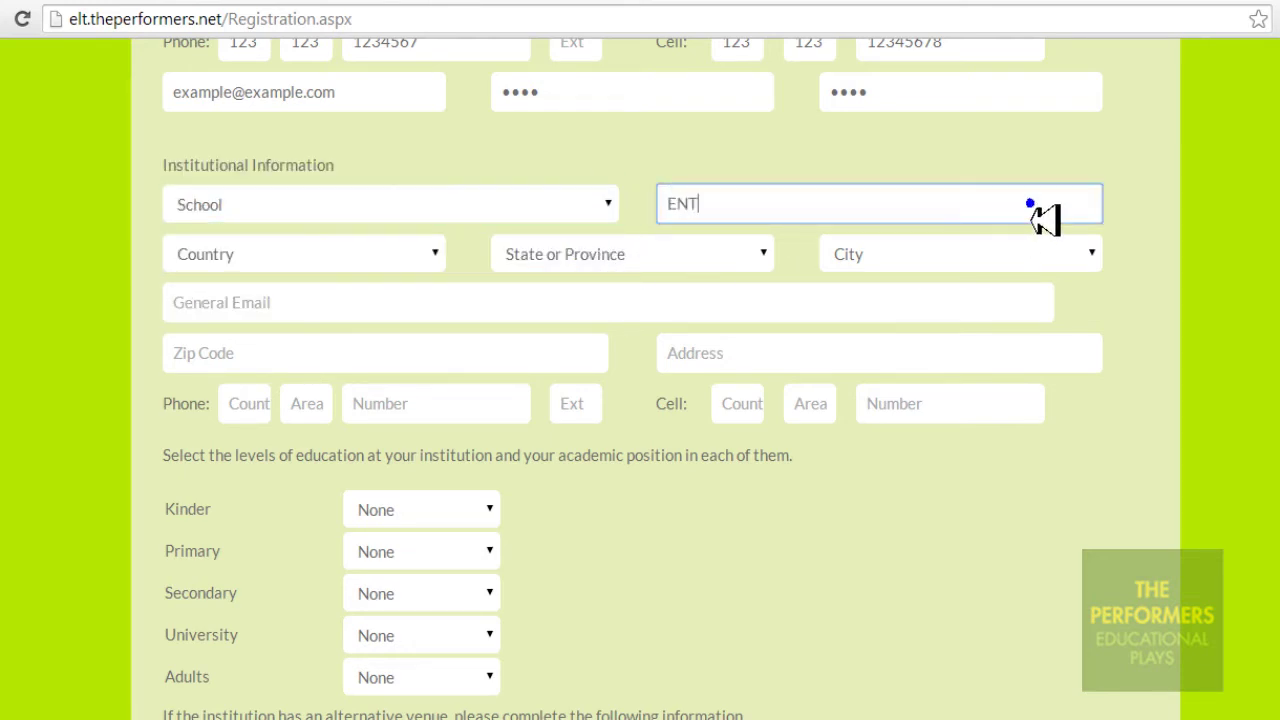
{"action": "type", "text": "ER THE NAME "}
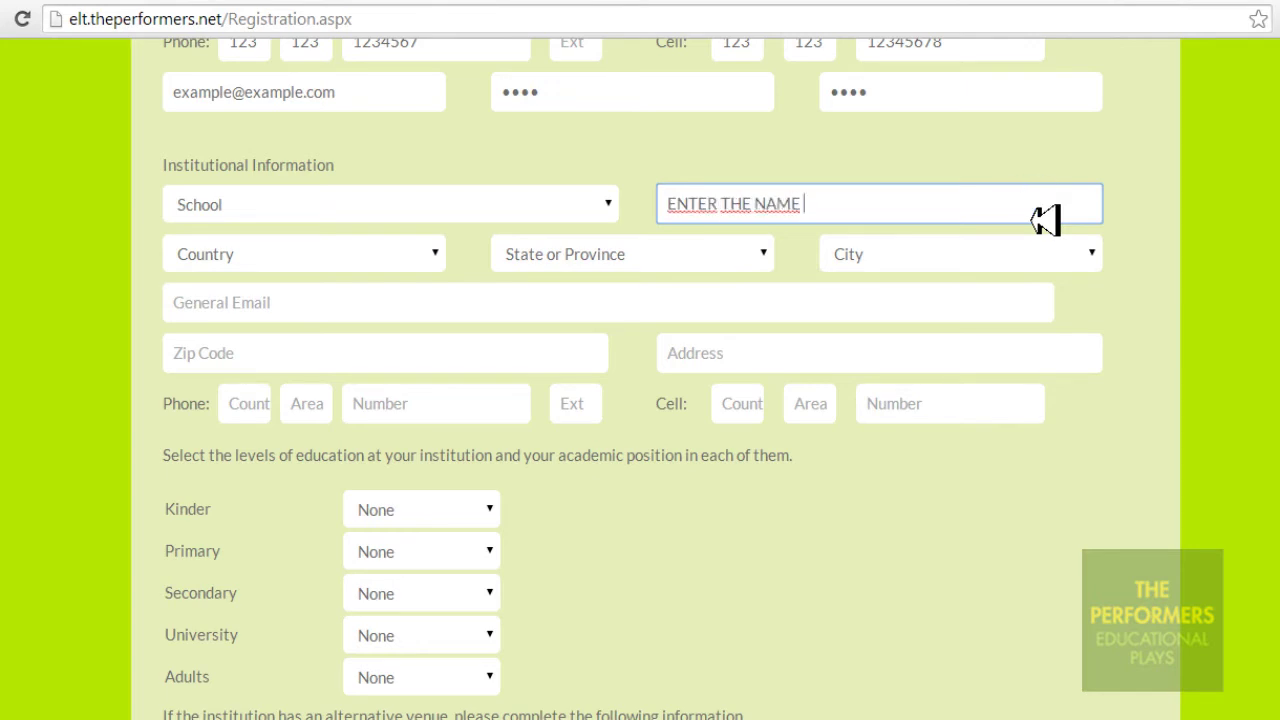
{"action": "type", "text": "OF YOUR INSTITU"}
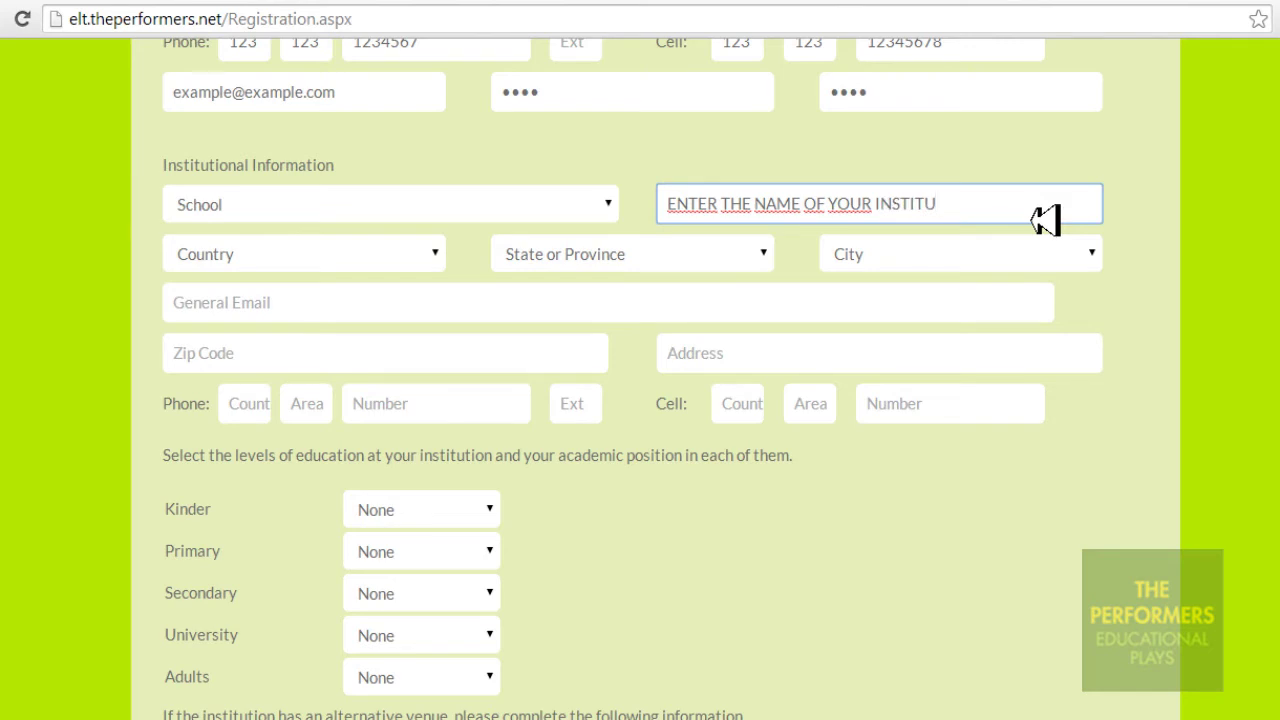
{"action": "type", "text": "TION"}
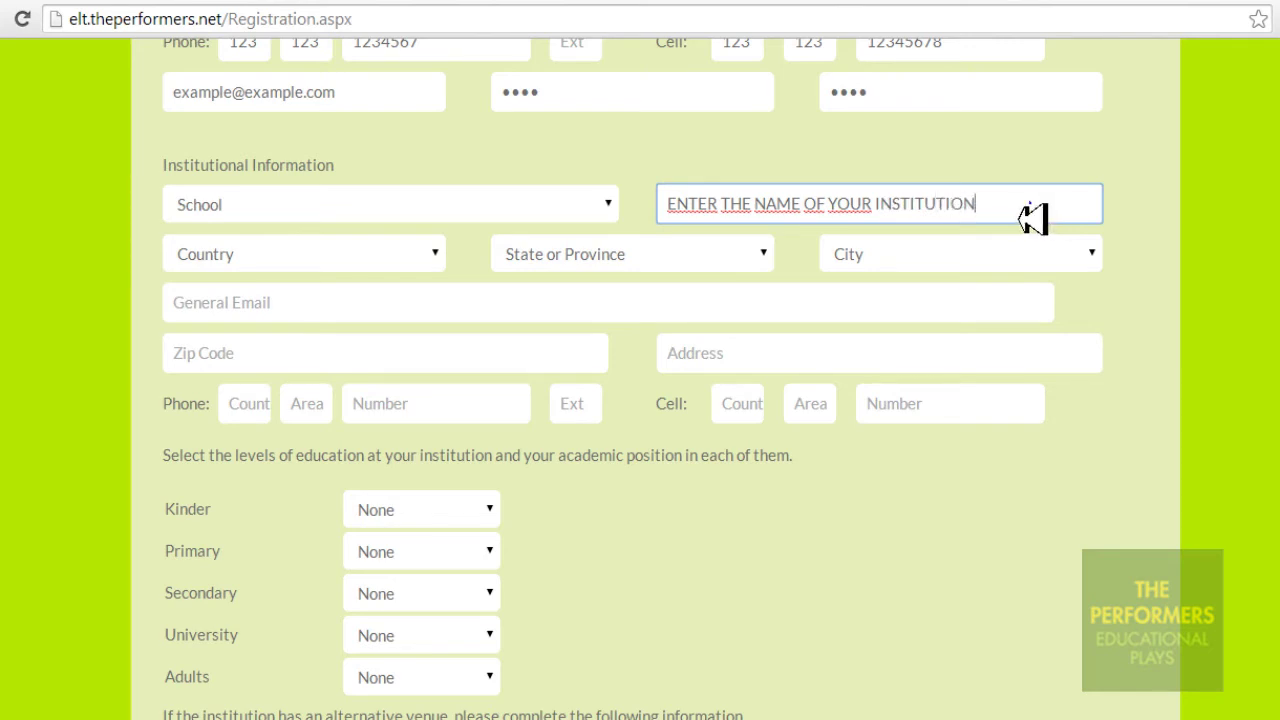
{"action": "left_click_drag", "start_coordinate": [1034, 217], "coordinate": [664, 210]}
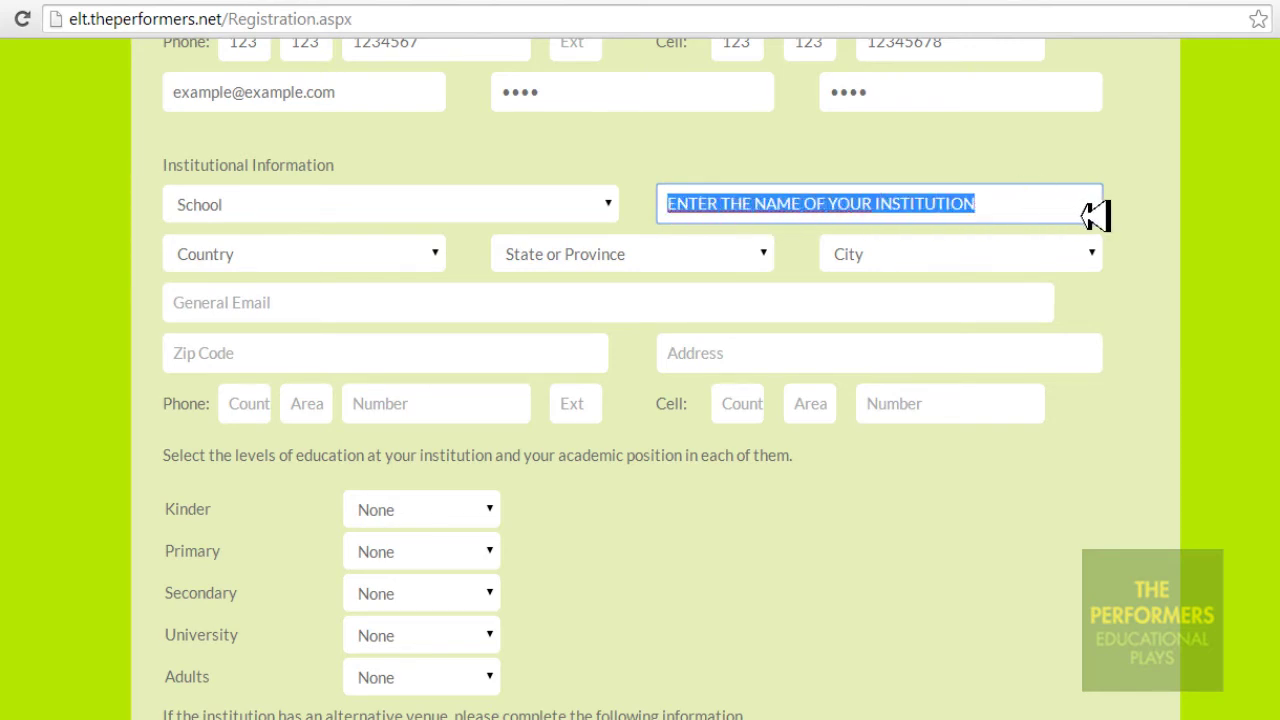
{"action": "type", "text": "T"}
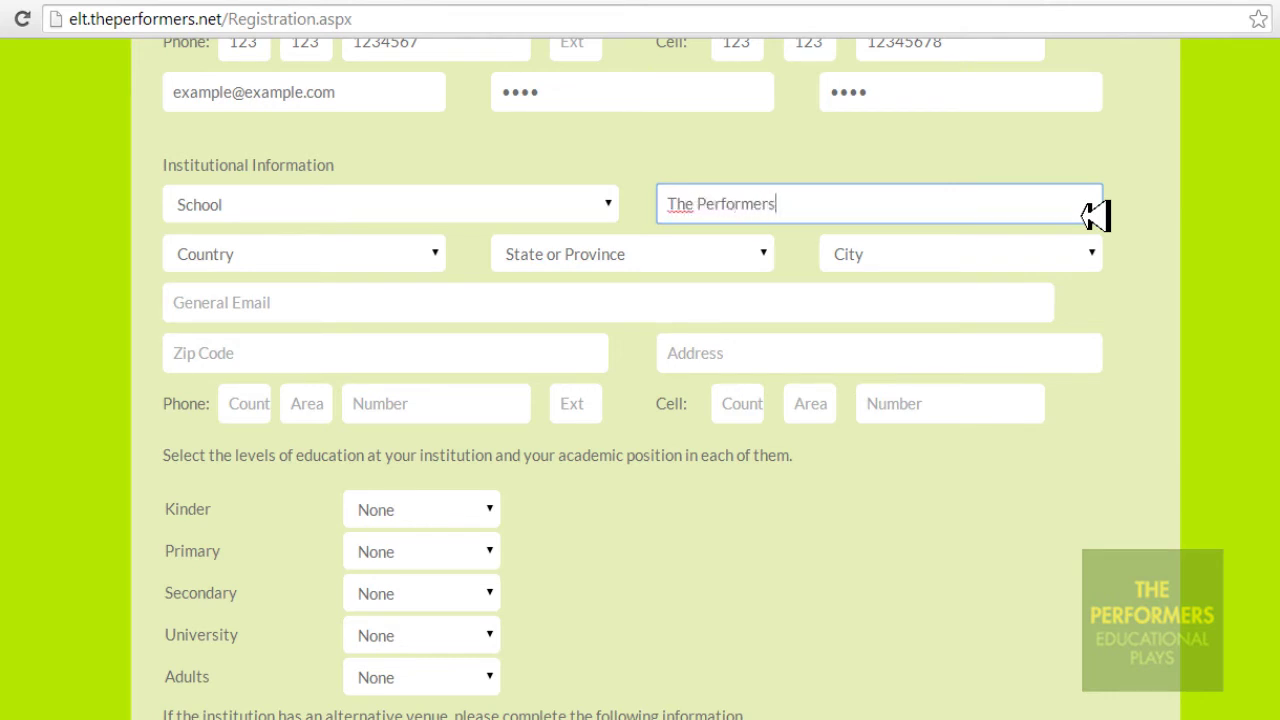
{"action": "type", "text": "he Performers"}
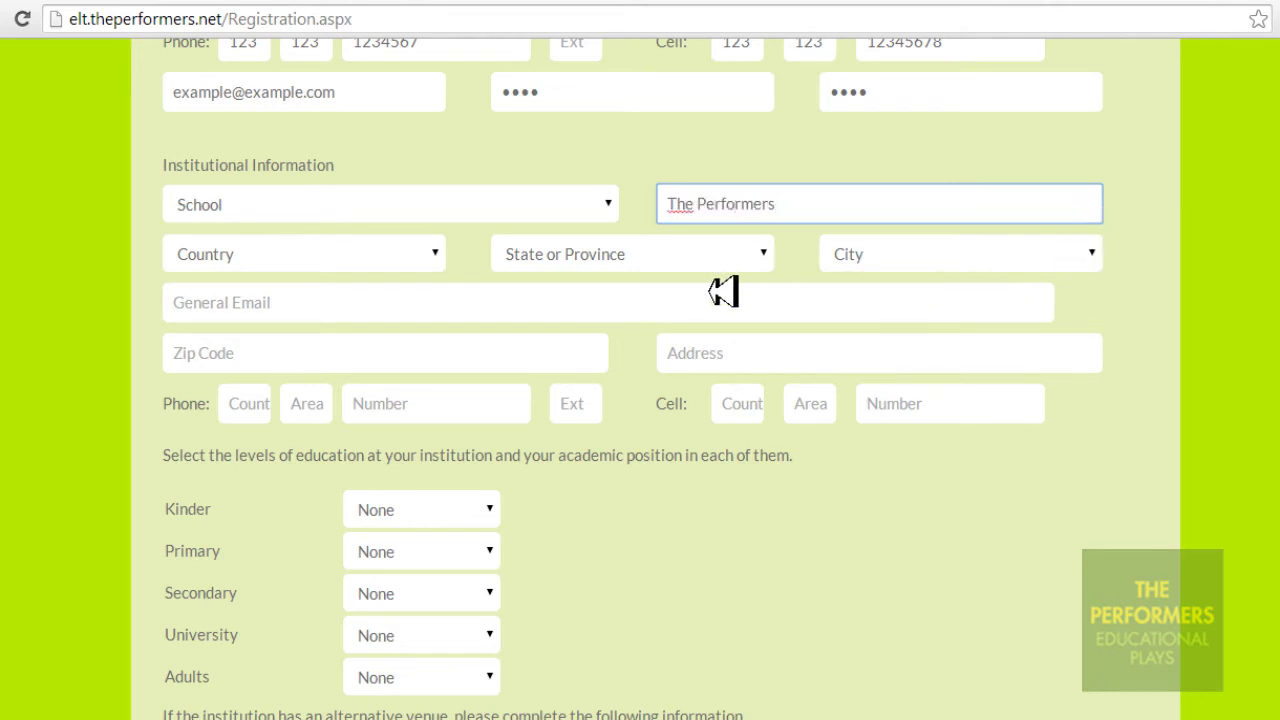
Choose ARGENTINA, BUENOS AIRES and CAPITAL FEDERAL as the institution's country, province and city
{"action": "left_click", "coordinate": [440, 256]}
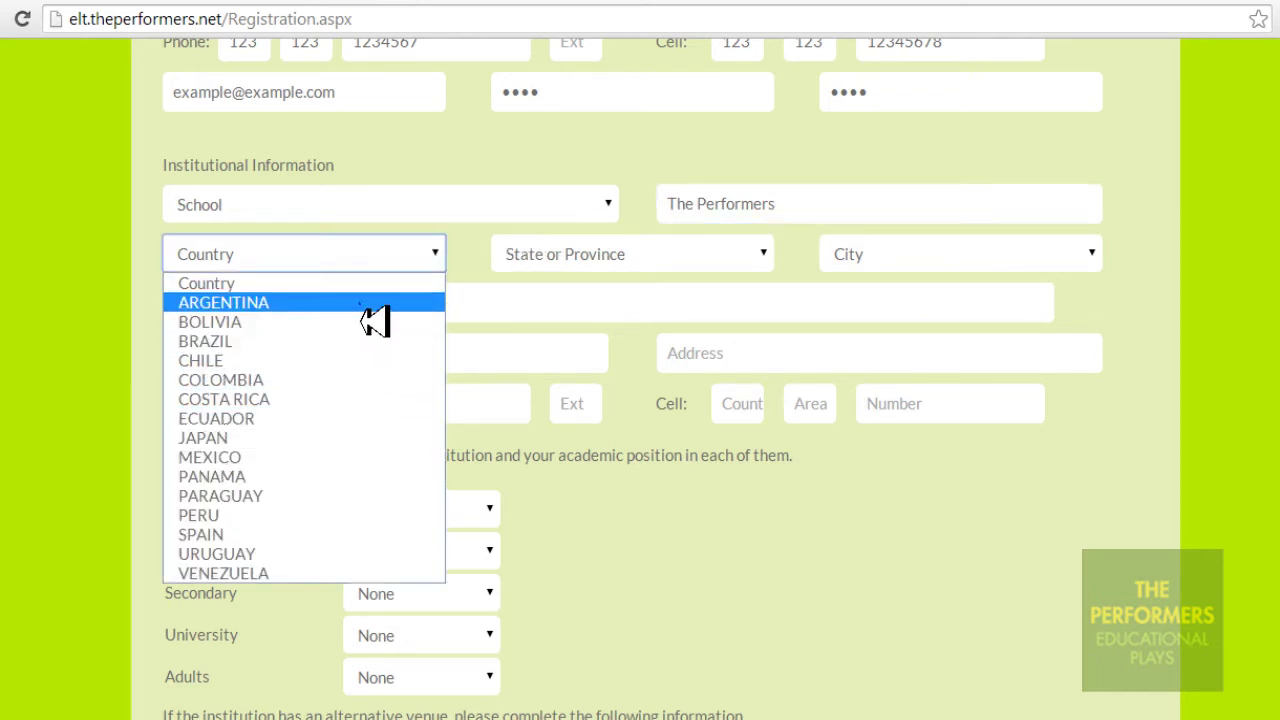
{"action": "left_click", "coordinate": [371, 302]}
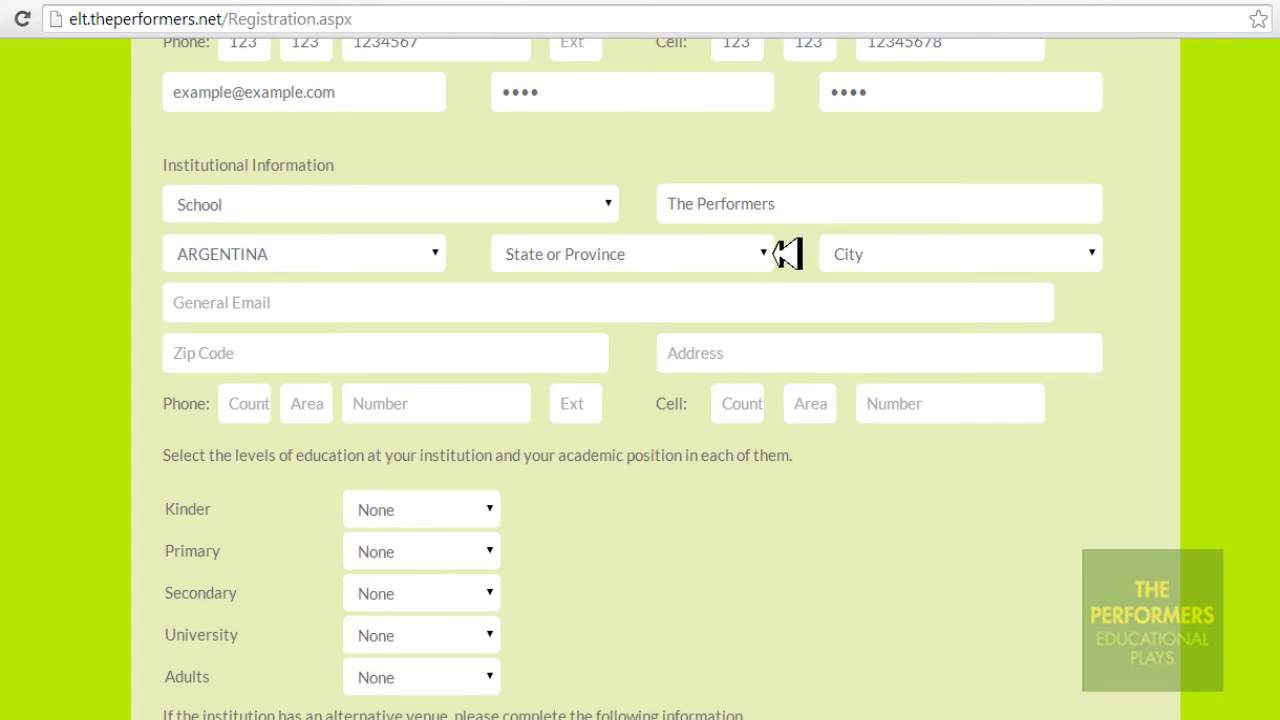
{"action": "left_click", "coordinate": [762, 257]}
{"action": "left_click", "coordinate": [754, 308]}
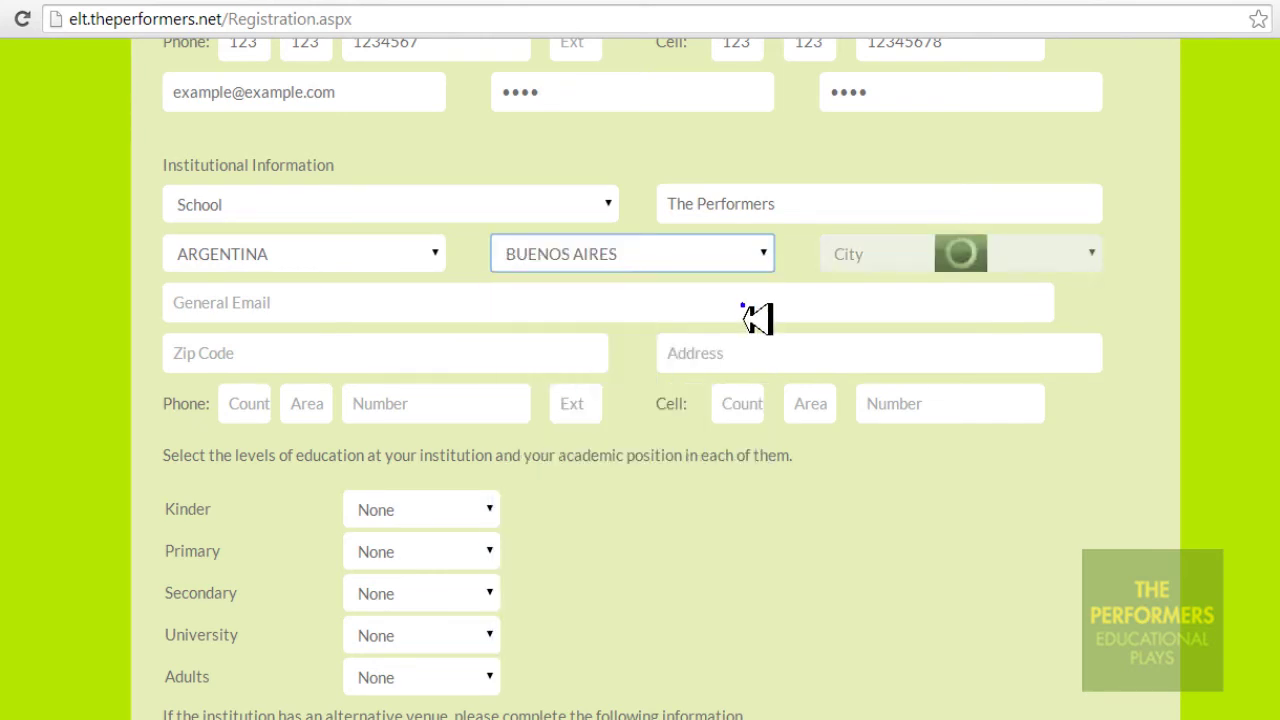
{"action": "left_click", "coordinate": [1095, 265]}
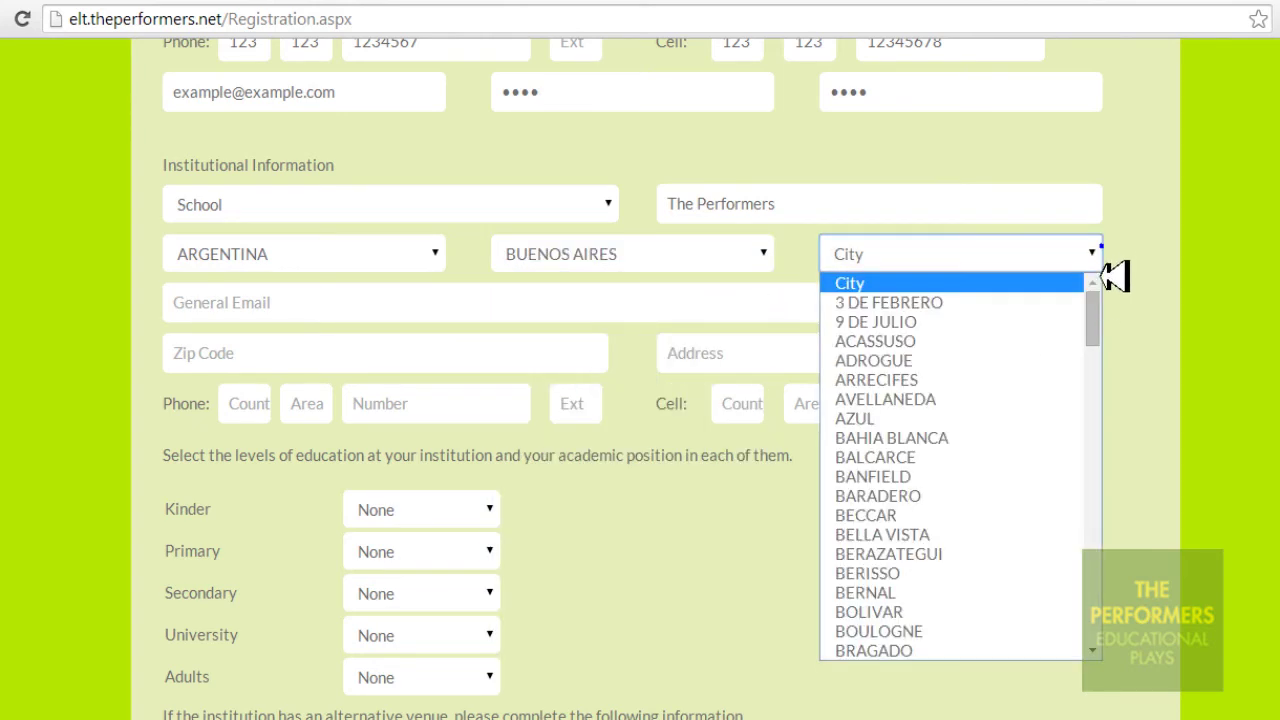
{"action": "left_click_drag", "start_coordinate": [1100, 323], "coordinate": [1110, 380]}
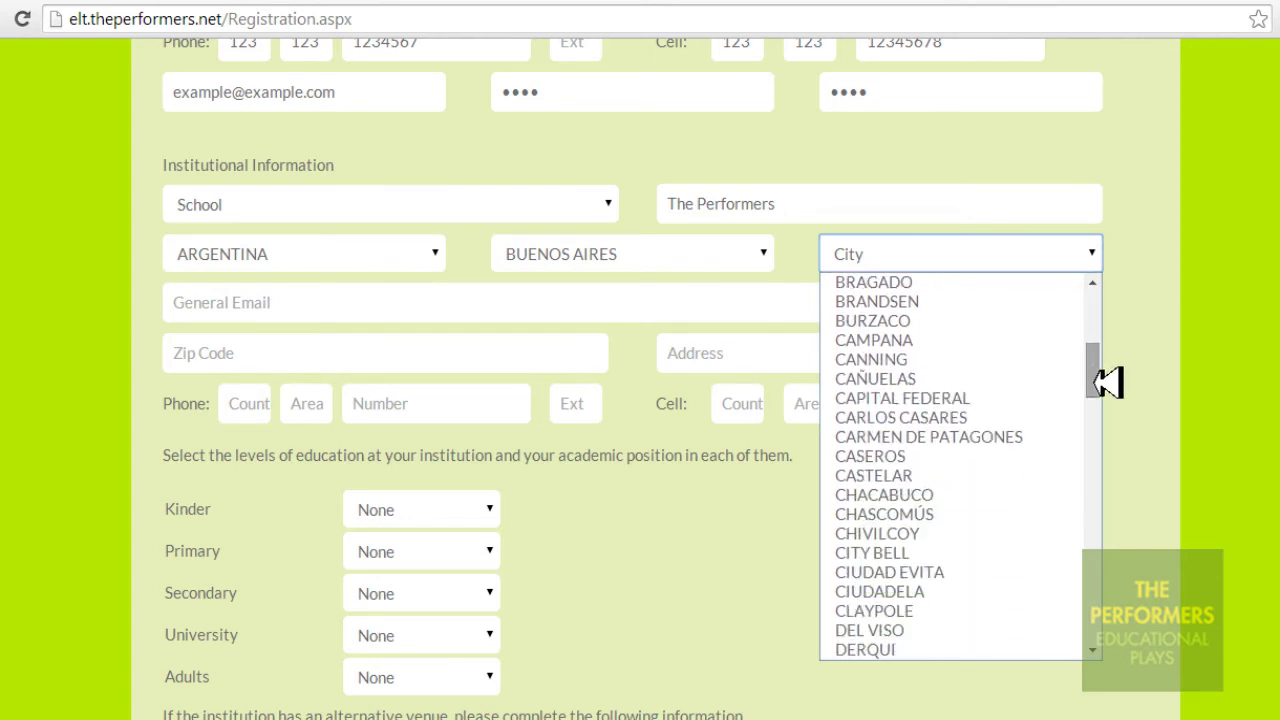
{"action": "left_click", "coordinate": [1052, 400]}
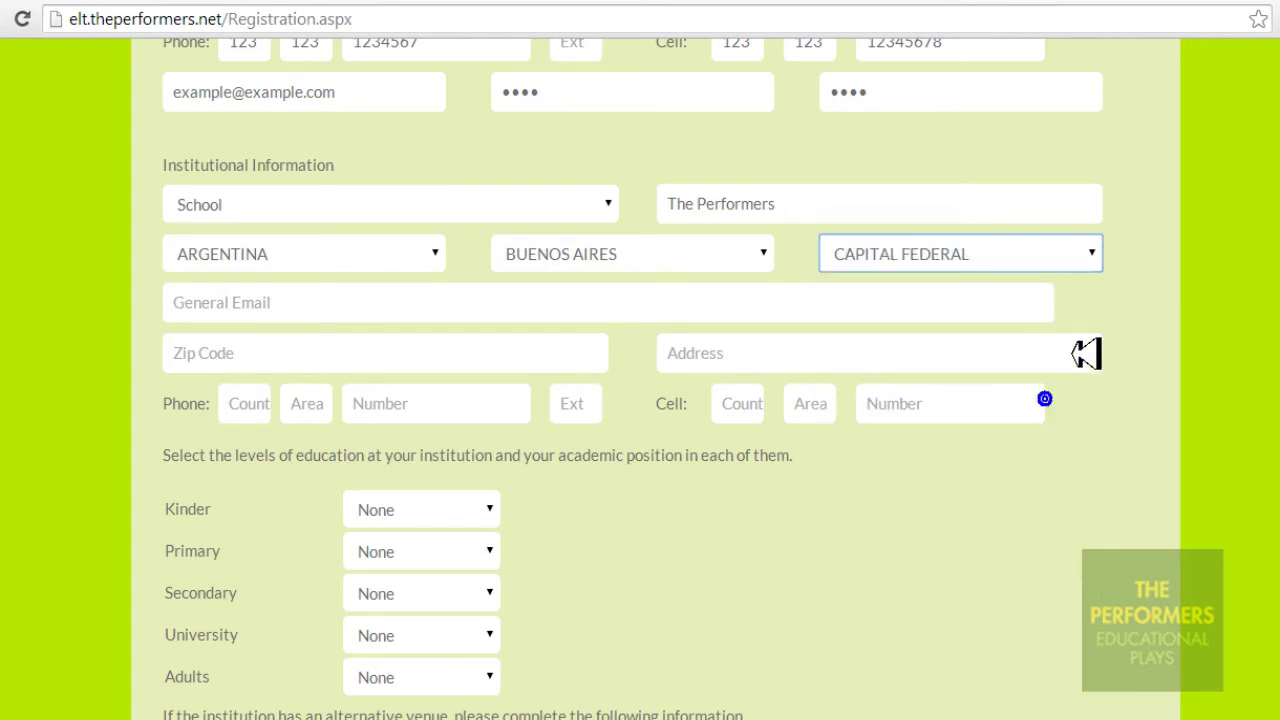
{"action": "left_click", "coordinate": [995, 316]}
Fill the institution's General Email with its info e-mail address, replacing the placeholder text
{"action": "type", "text": "ENTER"}
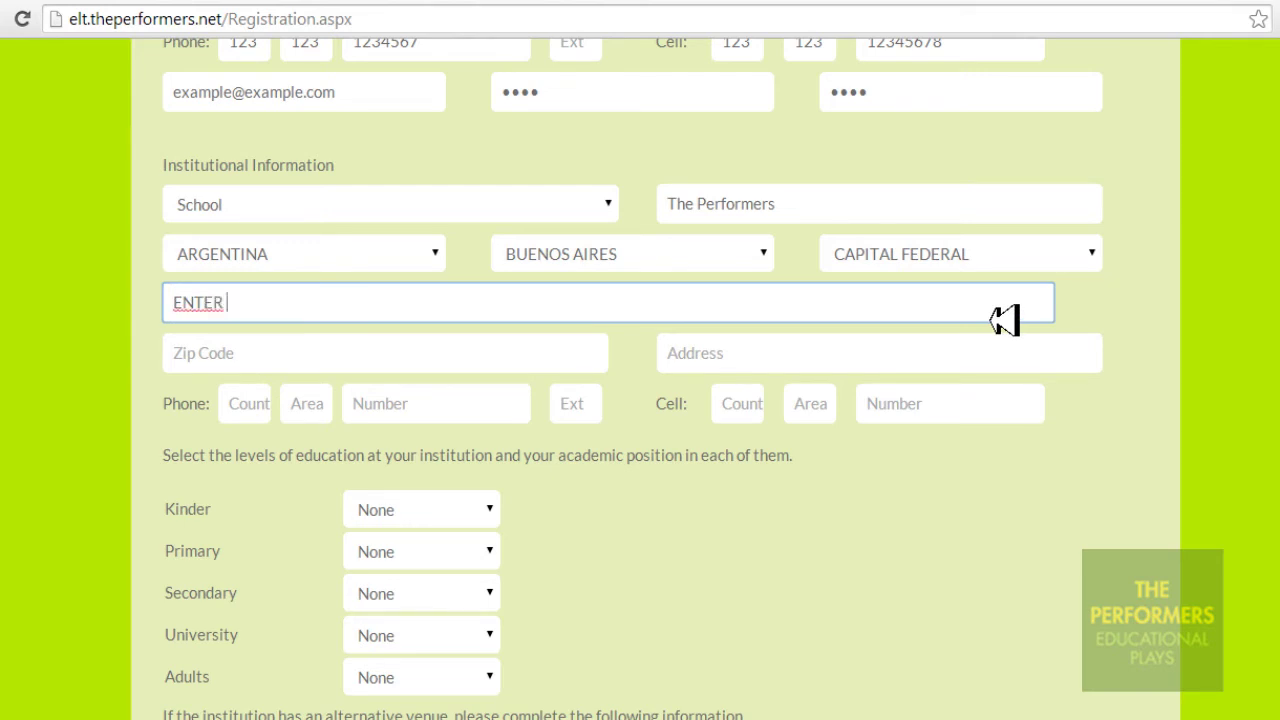
{"action": "type", "text": " GENERAL EMA"}
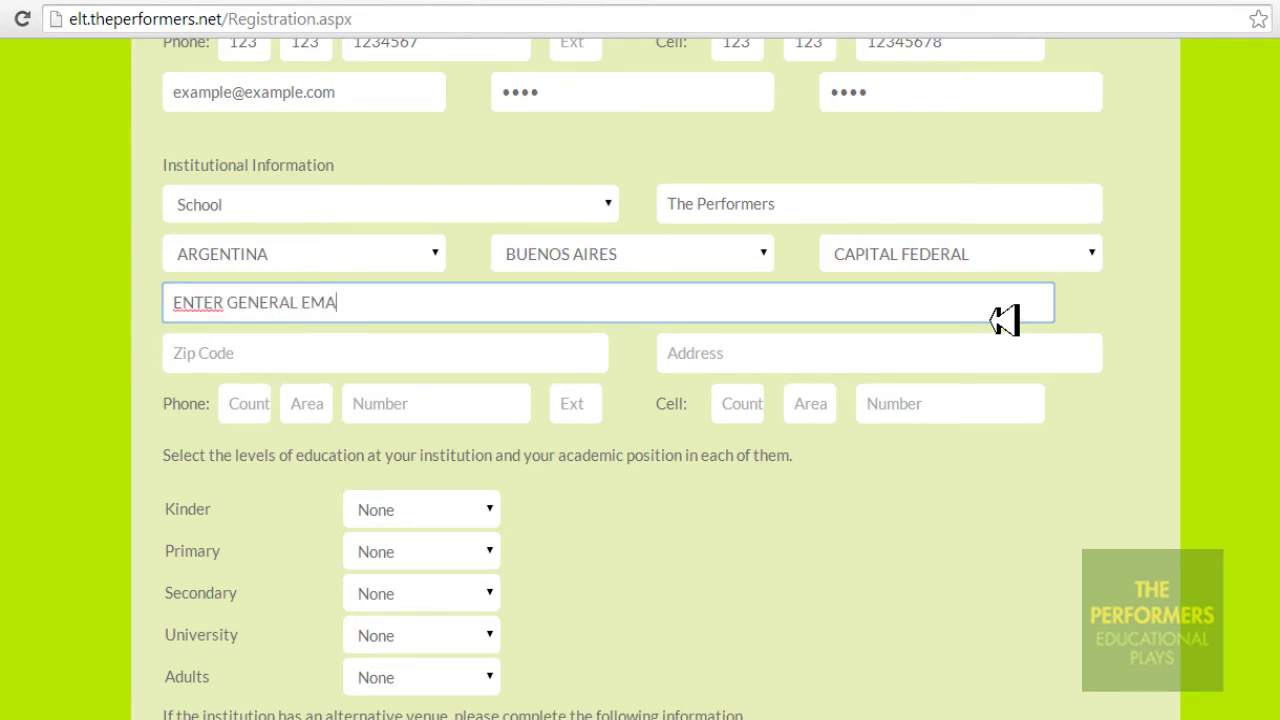
{"action": "type", "text": "IL OF THE INSTITUTI"}
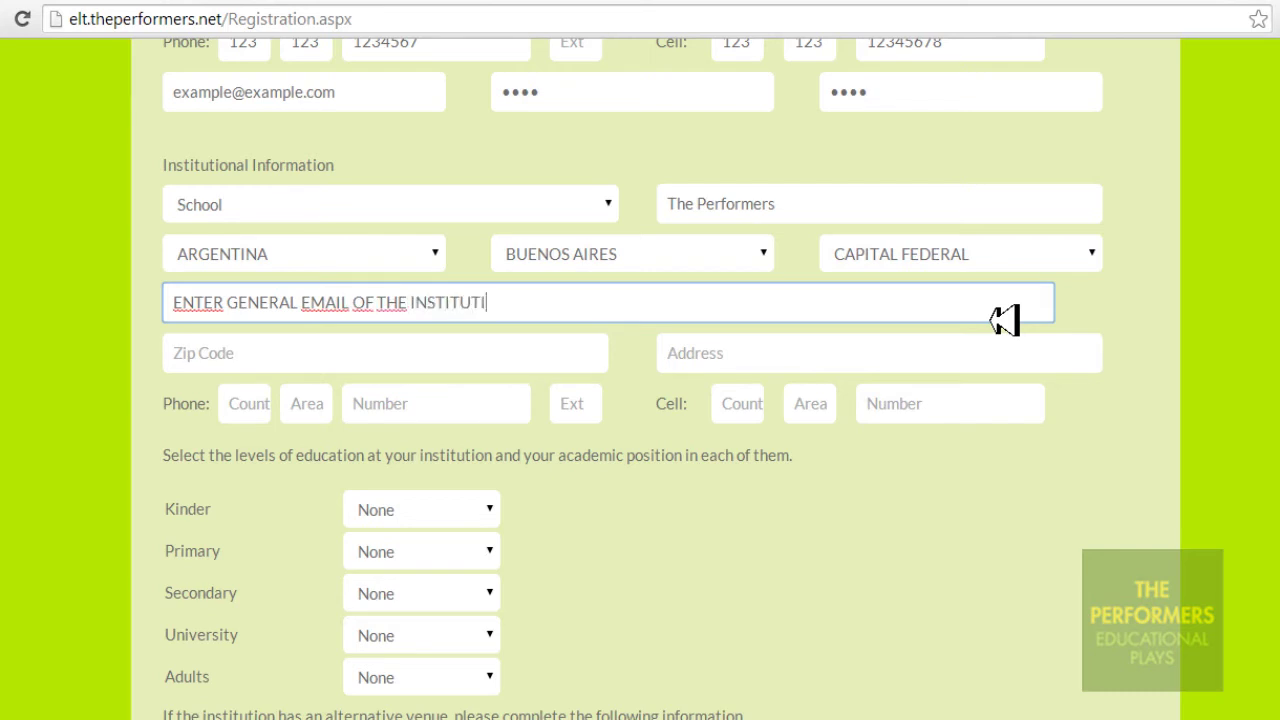
{"action": "type", "text": "ON << HERE"}
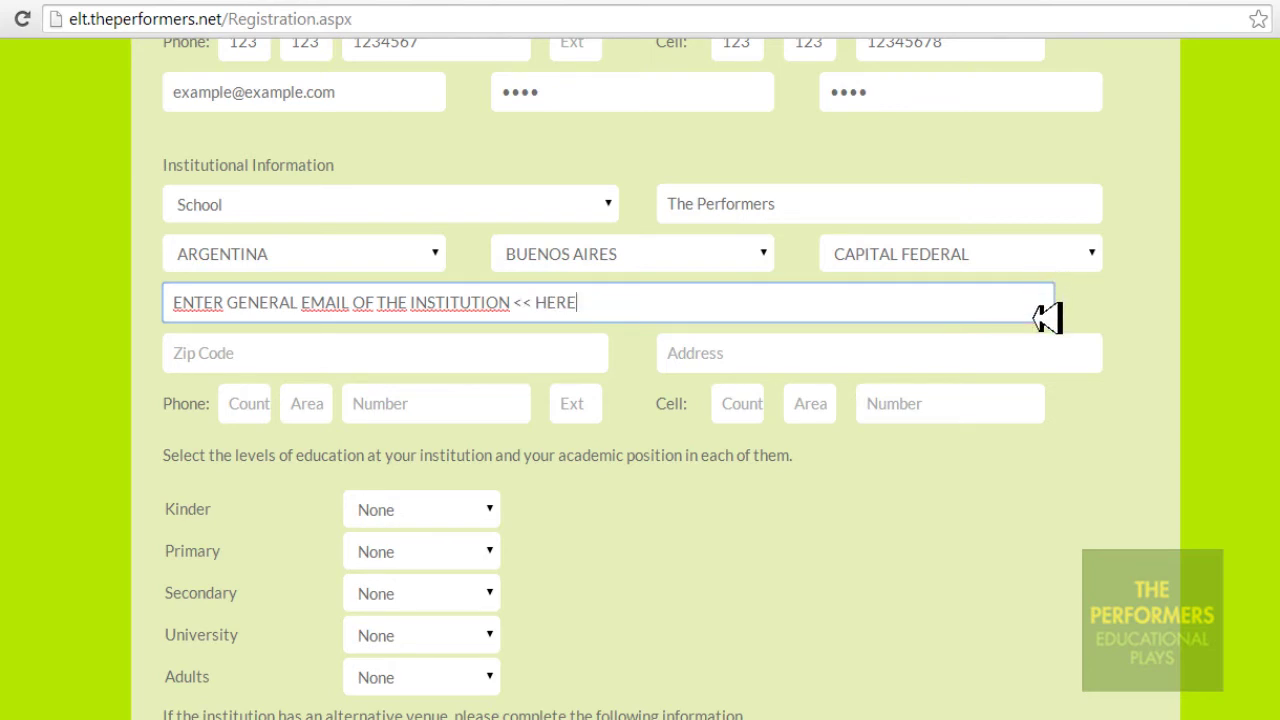
{"action": "left_click_drag", "start_coordinate": [1049, 317], "coordinate": [171, 309]}
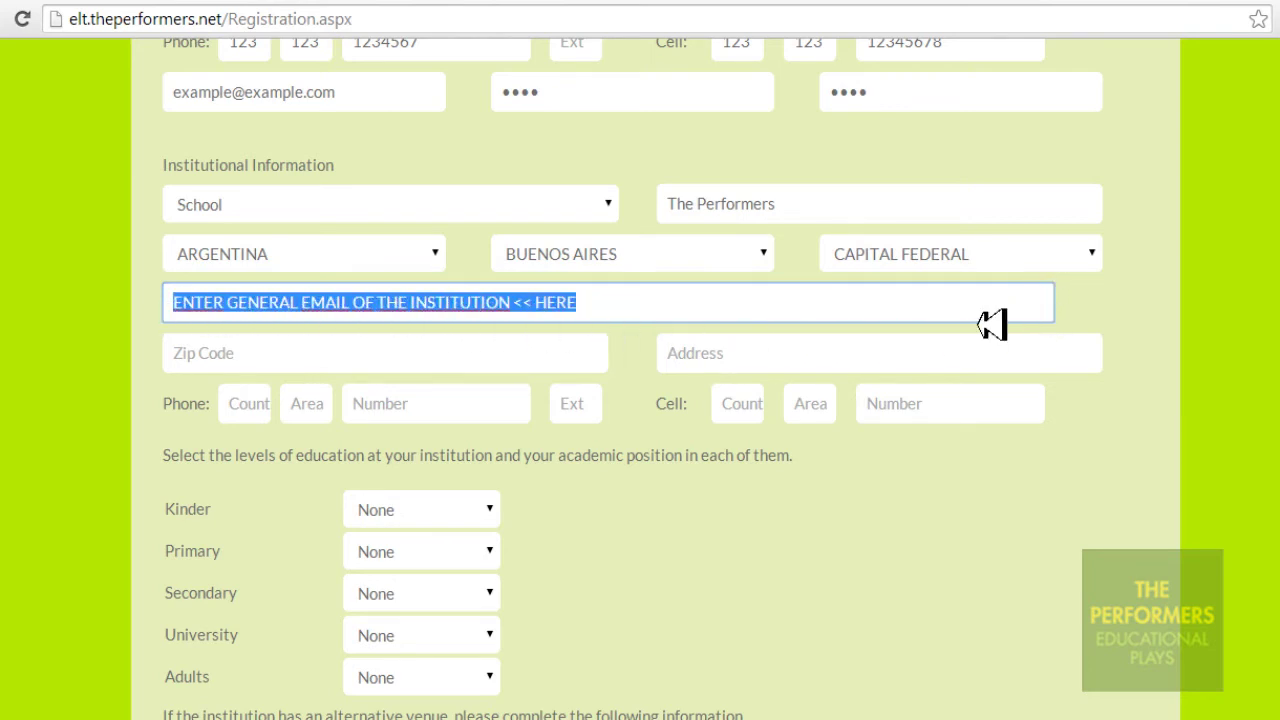
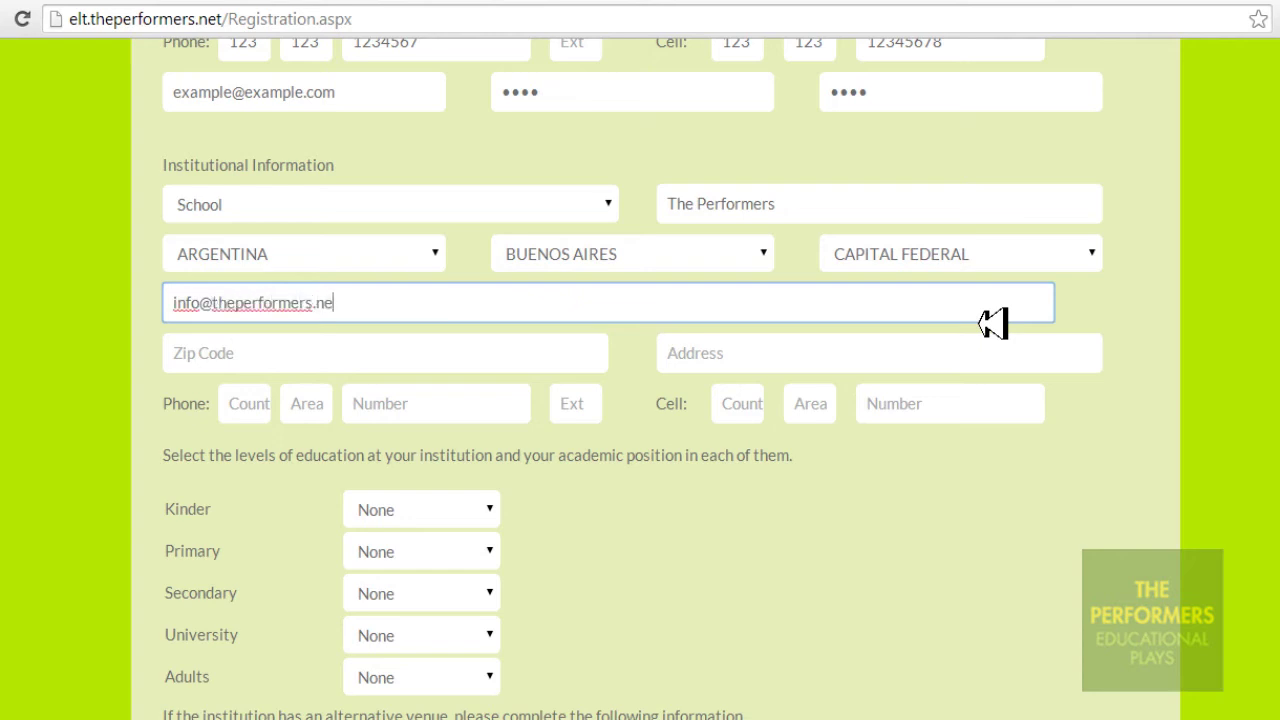
{"action": "left_click", "coordinate": [568, 360]}
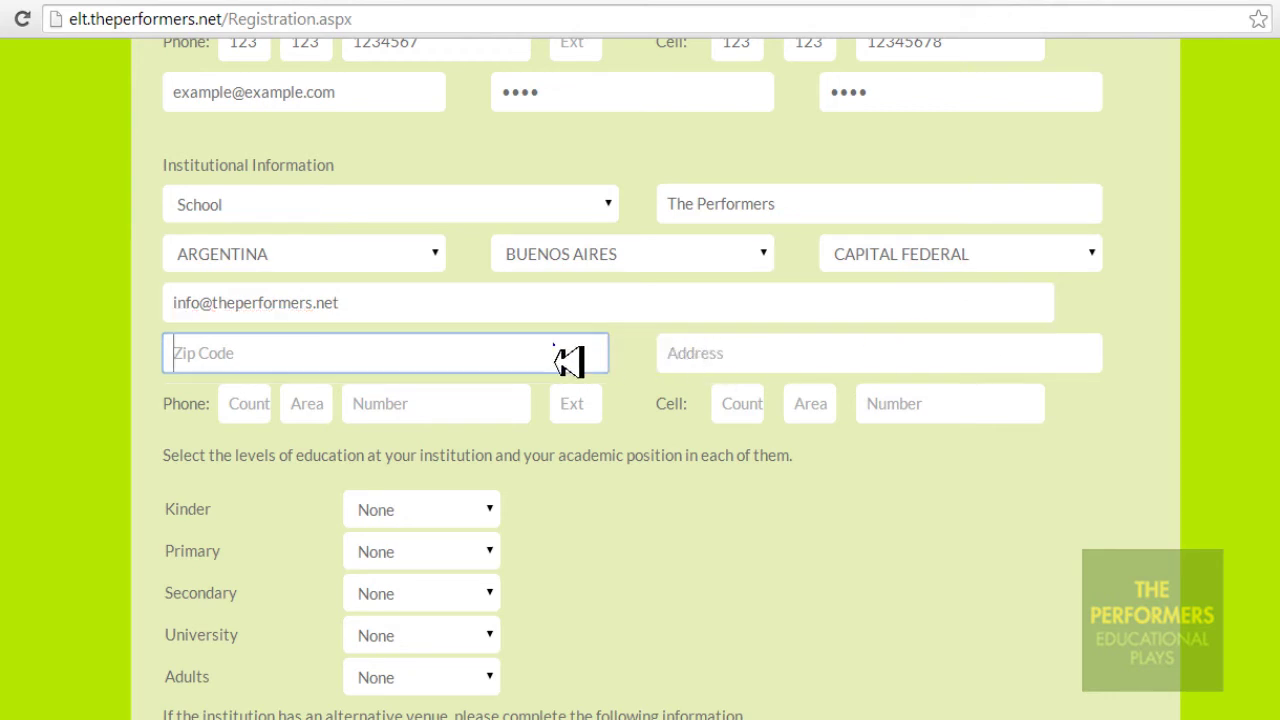
Enter the institution's zip code, replacing the placeholder text
{"action": "type", "text": "INSTITUTION "}
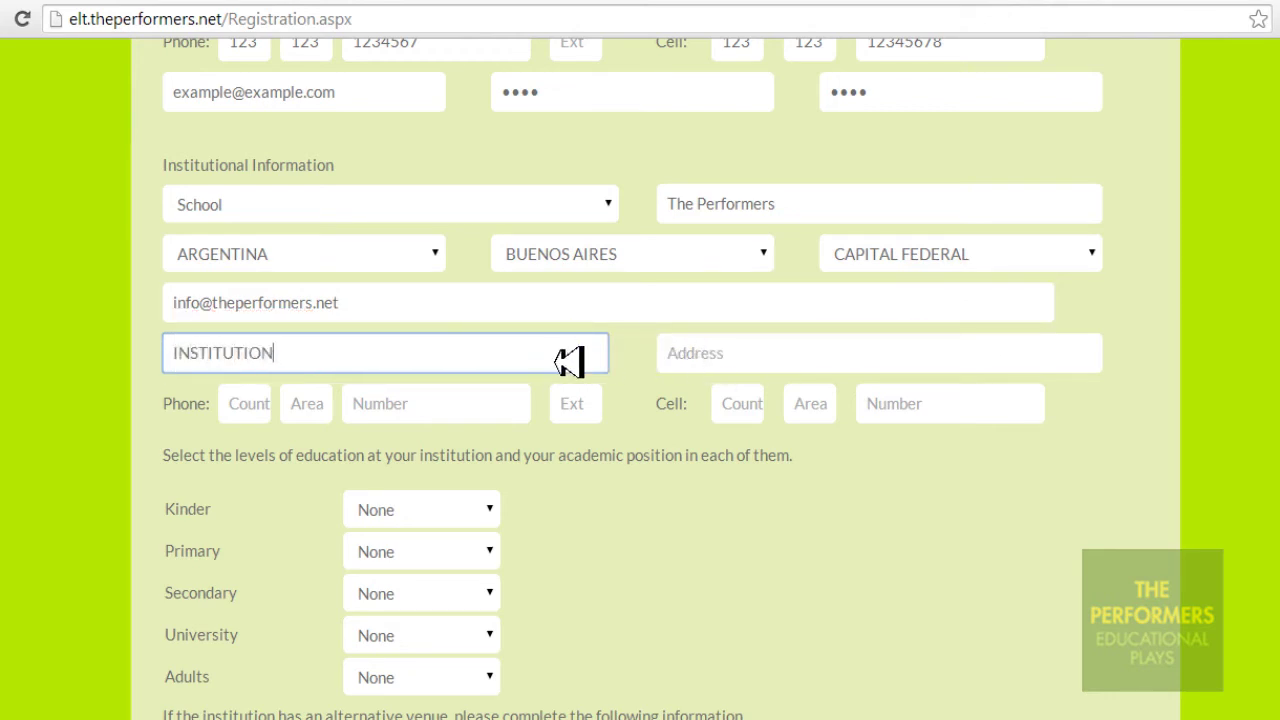
{"action": "type", "text": "ZIP CODE"}
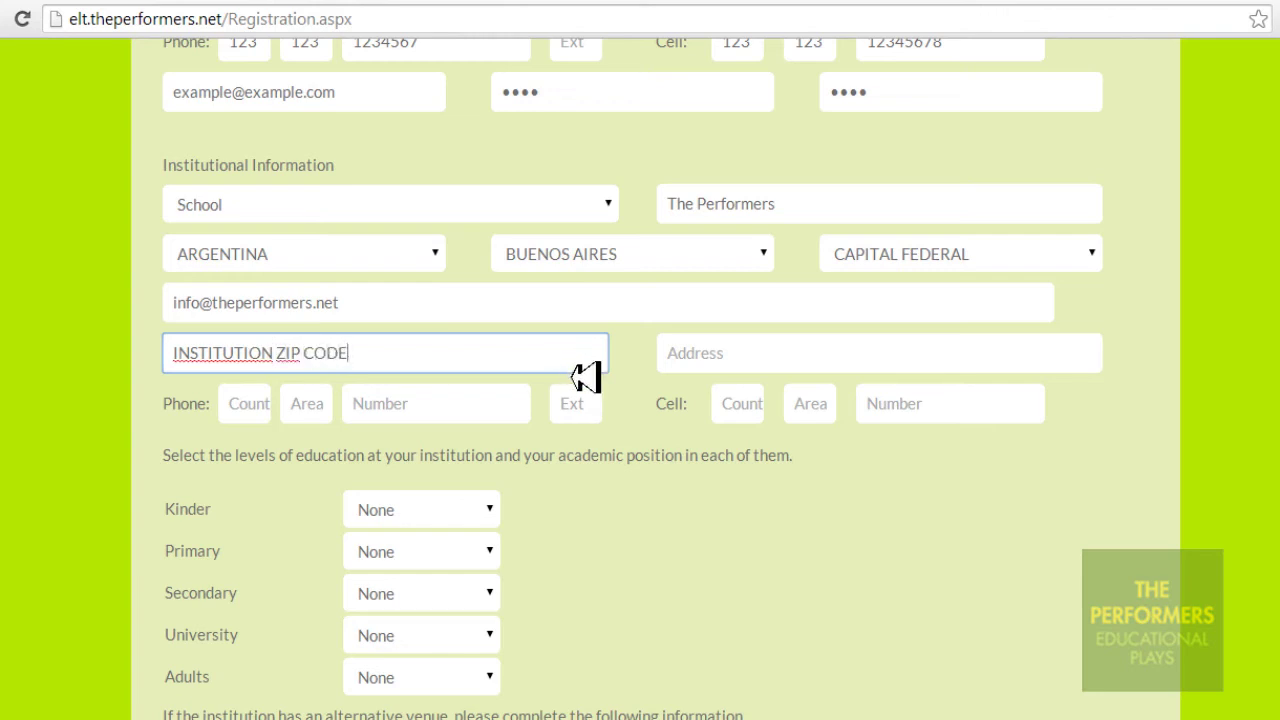
{"action": "left_click_drag", "start_coordinate": [570, 360], "coordinate": [134, 366]}
{"action": "type", "text": "1234T"}
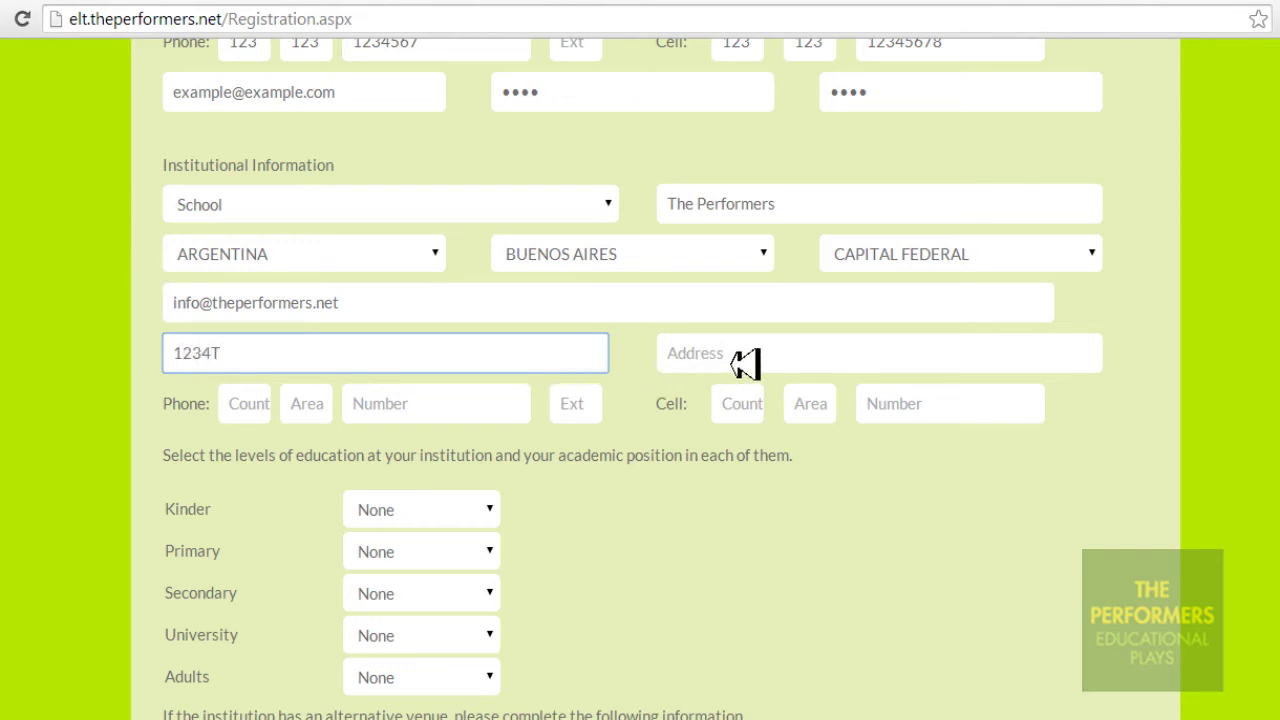
{"action": "left_click", "coordinate": [1088, 365]}
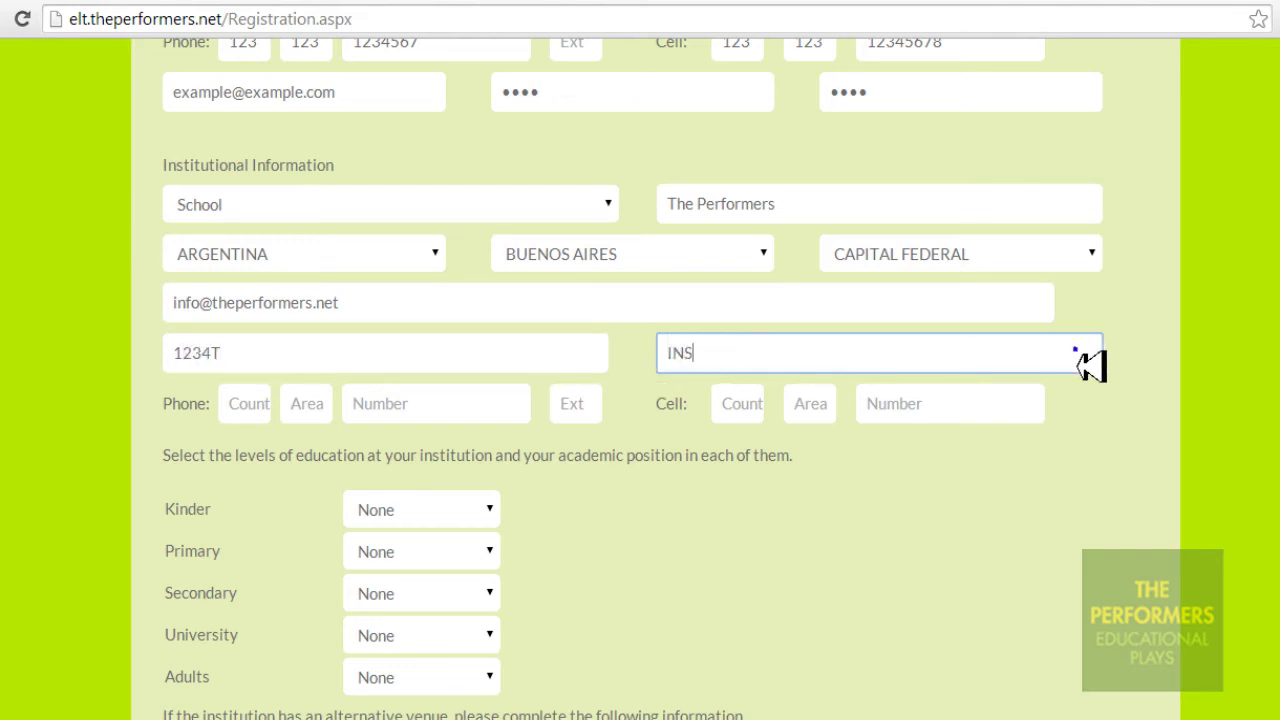
Enter a sample street address for the institution, replacing the placeholder text
{"action": "type", "text": "INSTITUTION ADDRESS"}
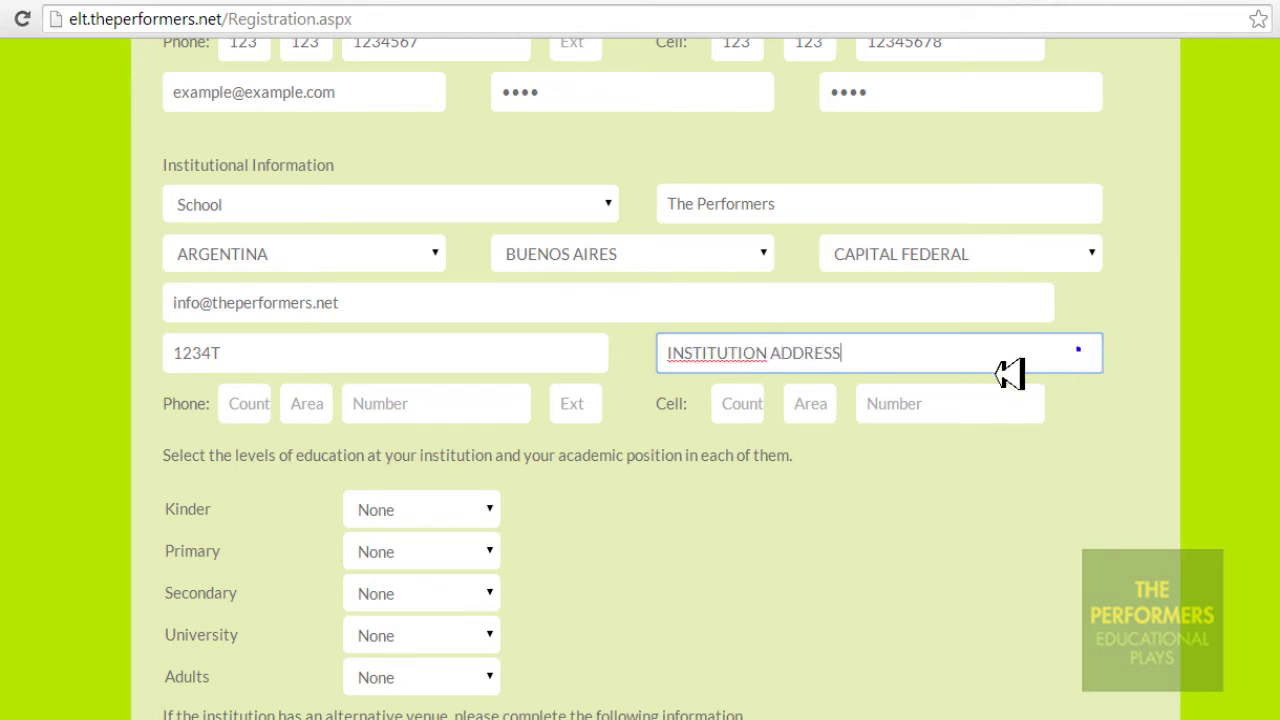
{"action": "left_click_drag", "start_coordinate": [1006, 371], "coordinate": [665, 362]}
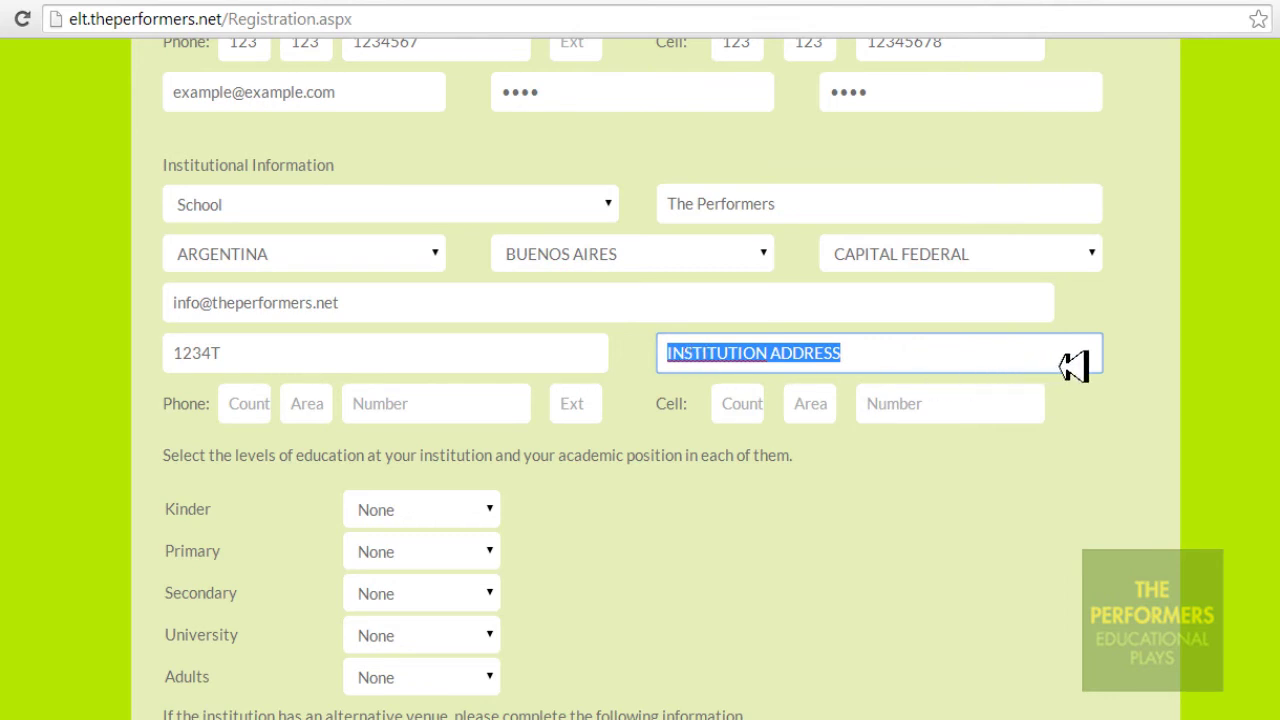
{"action": "type", "text": "Example Street 1234"}
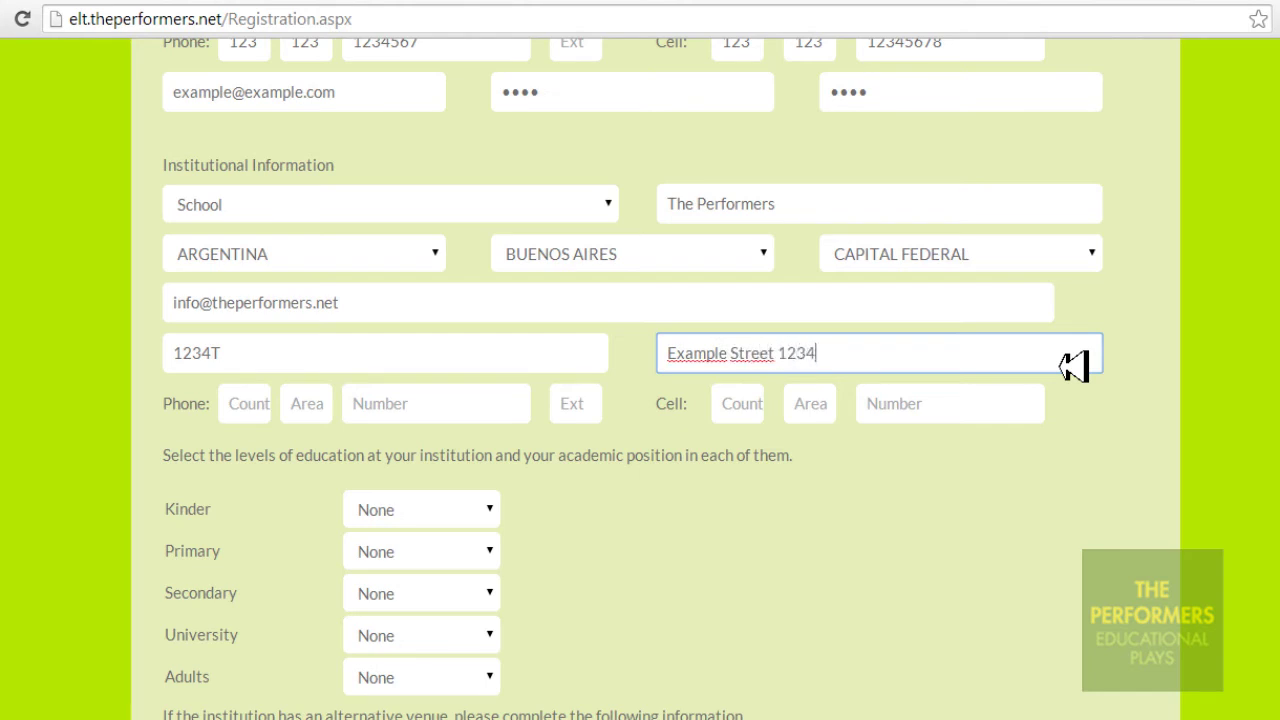
Enter the institution's phone as country 123, area 123, number 12345678
{"action": "scroll", "coordinate": [640, 400], "scroll_direction": "down", "scroll_amount": 3}
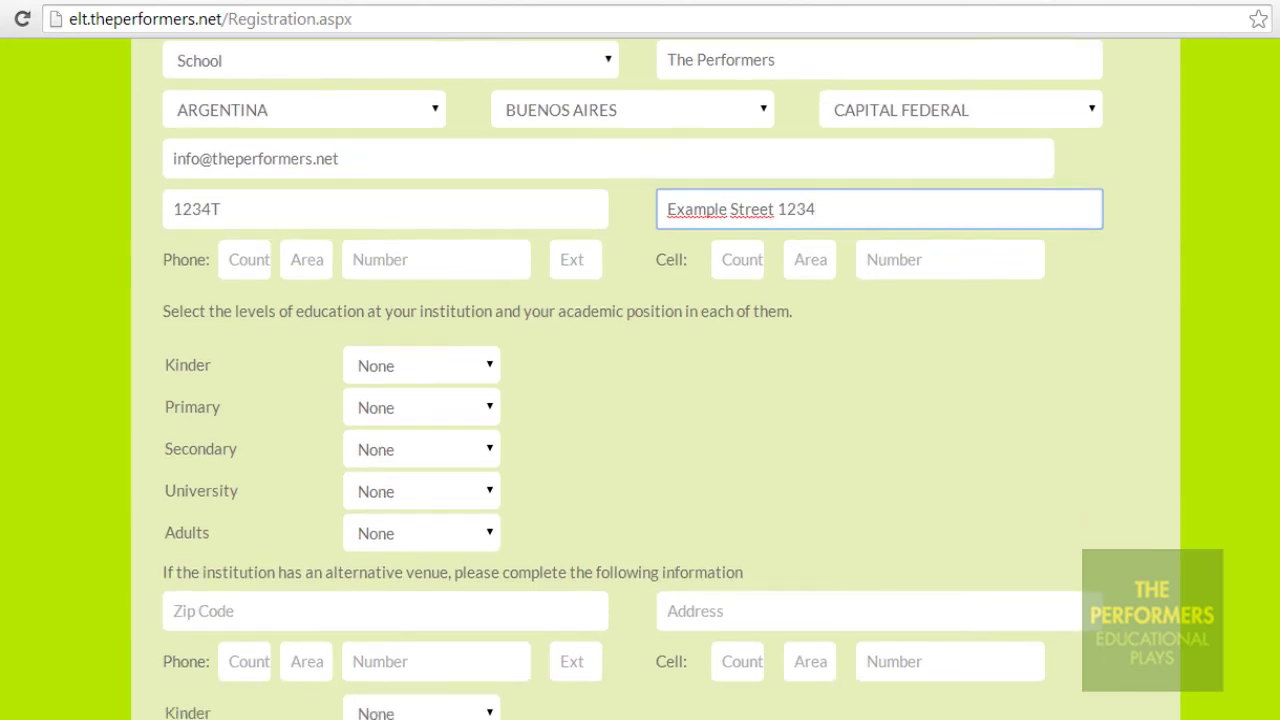
{"action": "left_click", "coordinate": [179, 276]}
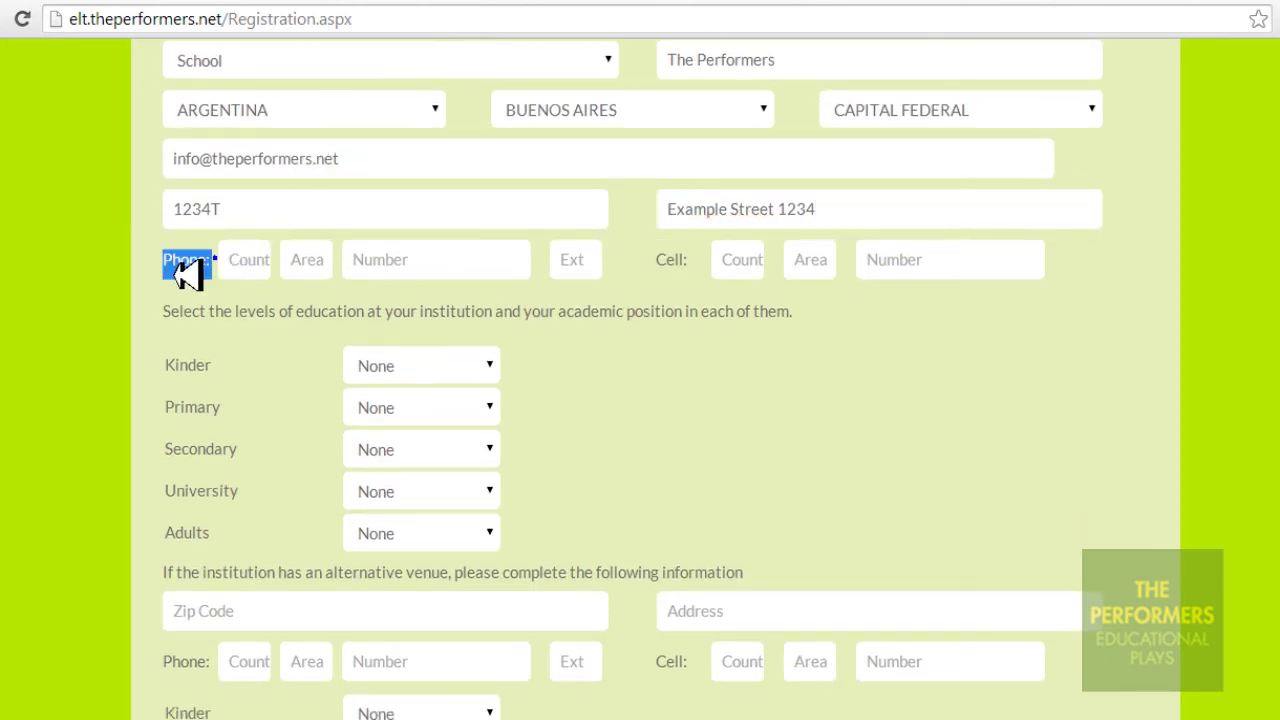
{"action": "left_click", "coordinate": [248, 268]}
{"action": "type", "text": "123"}
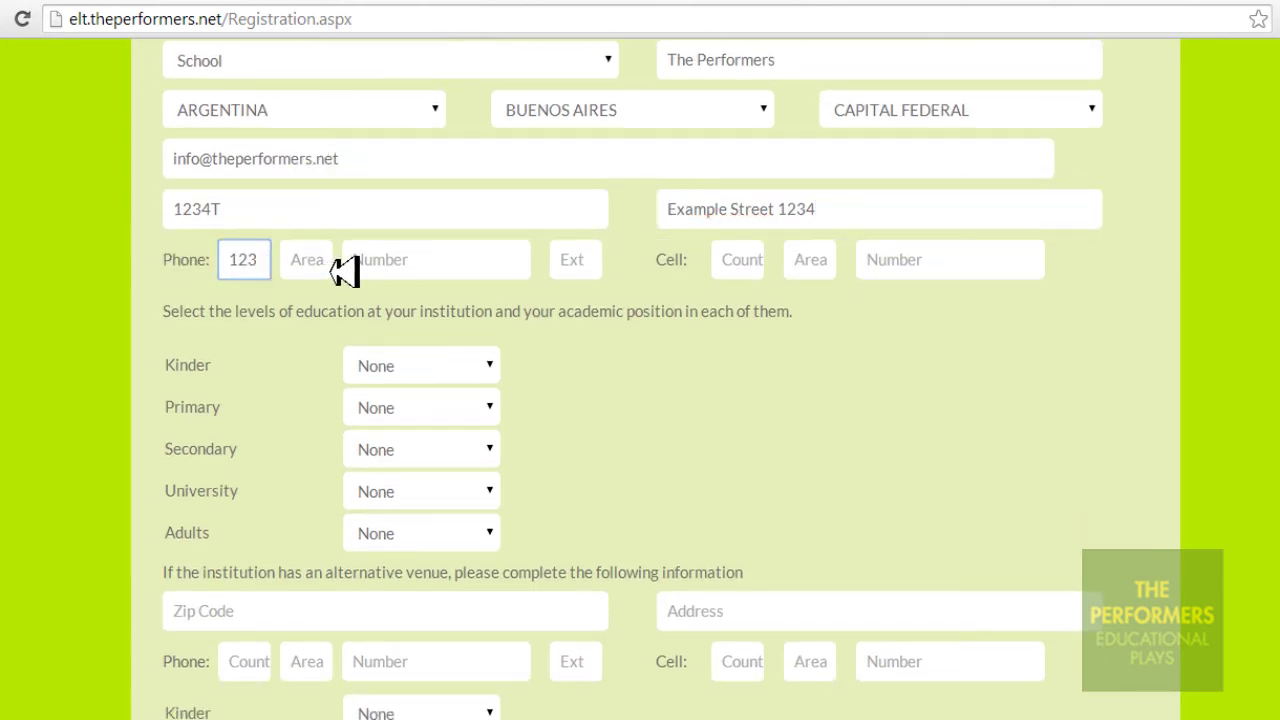
{"action": "key", "text": "Tab"}
{"action": "type", "text": "123"}
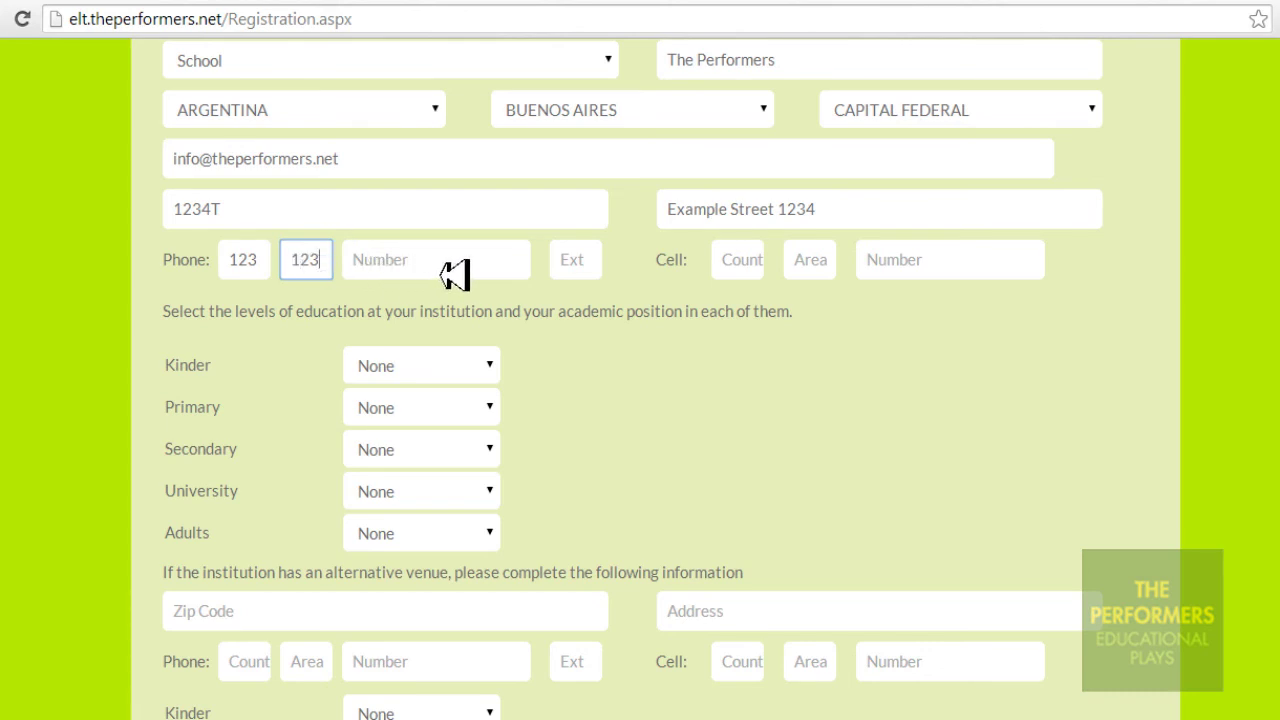
{"action": "left_click", "coordinate": [475, 259]}
{"action": "type", "text": "123"}
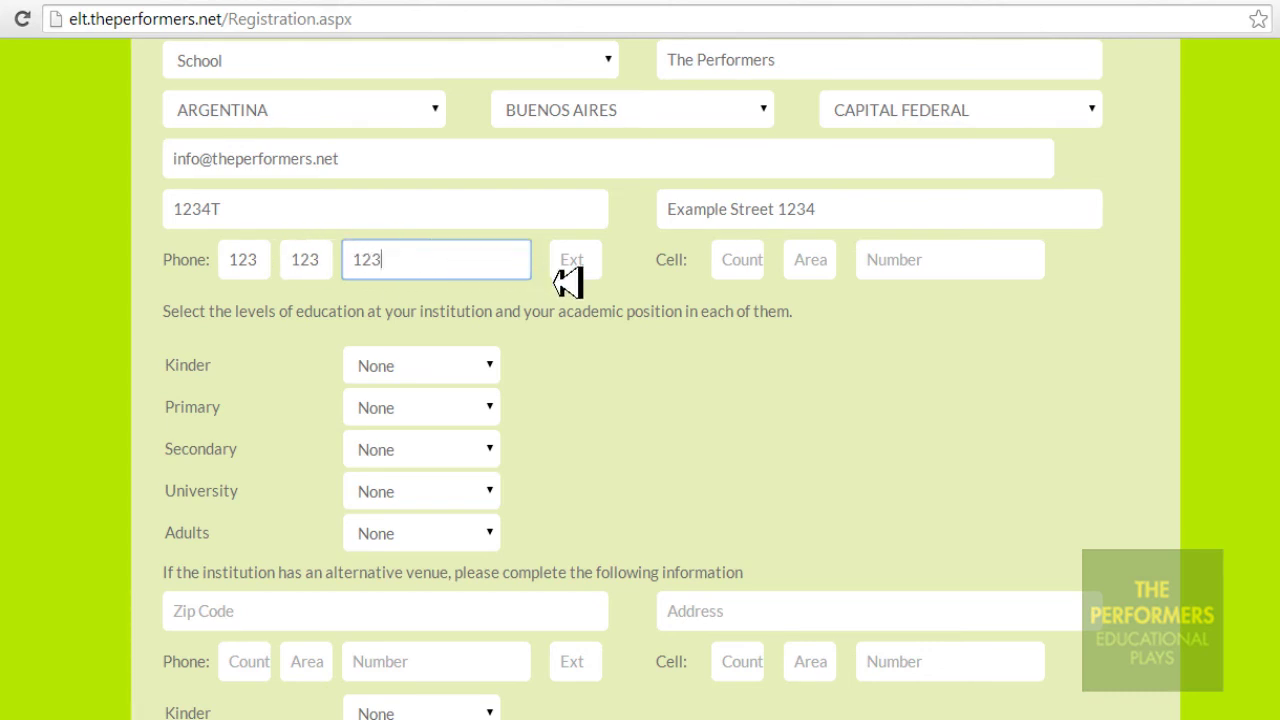
{"action": "type", "text": "45678"}
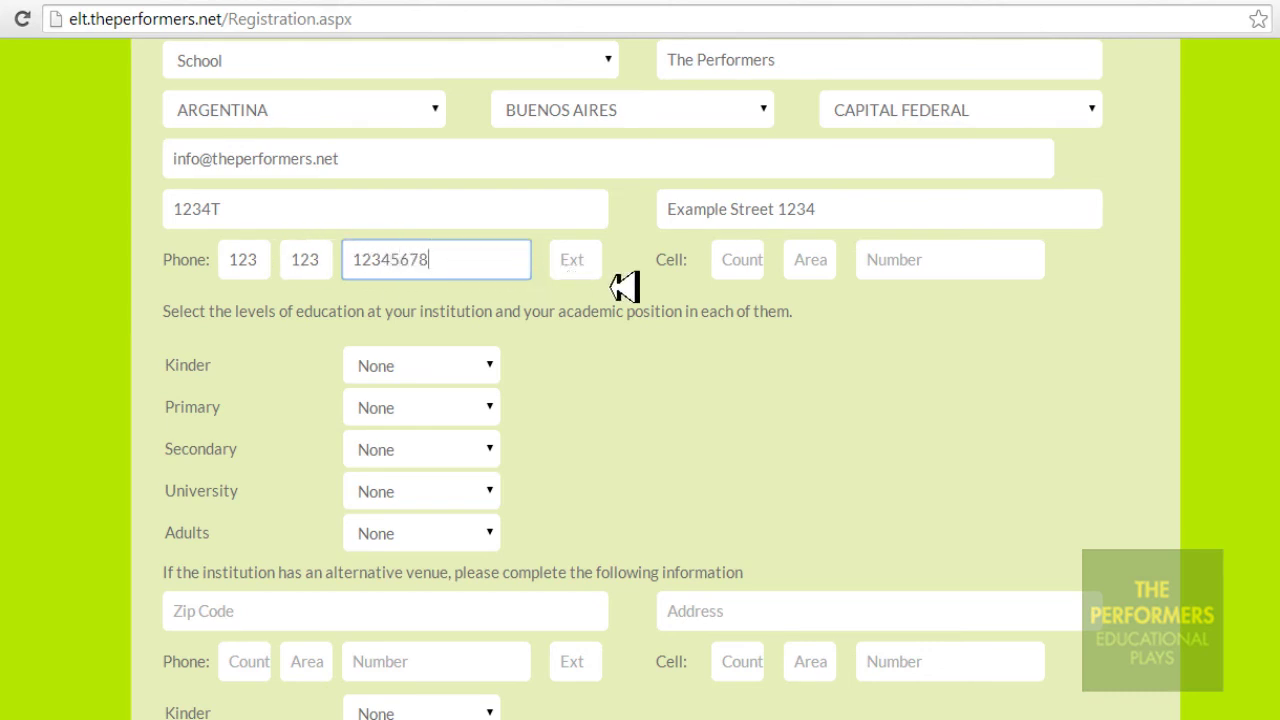
Enter the institution's cell phone as country 123, area 123, number 123456
{"action": "left_click_drag", "start_coordinate": [712, 279], "coordinate": [660, 276]}
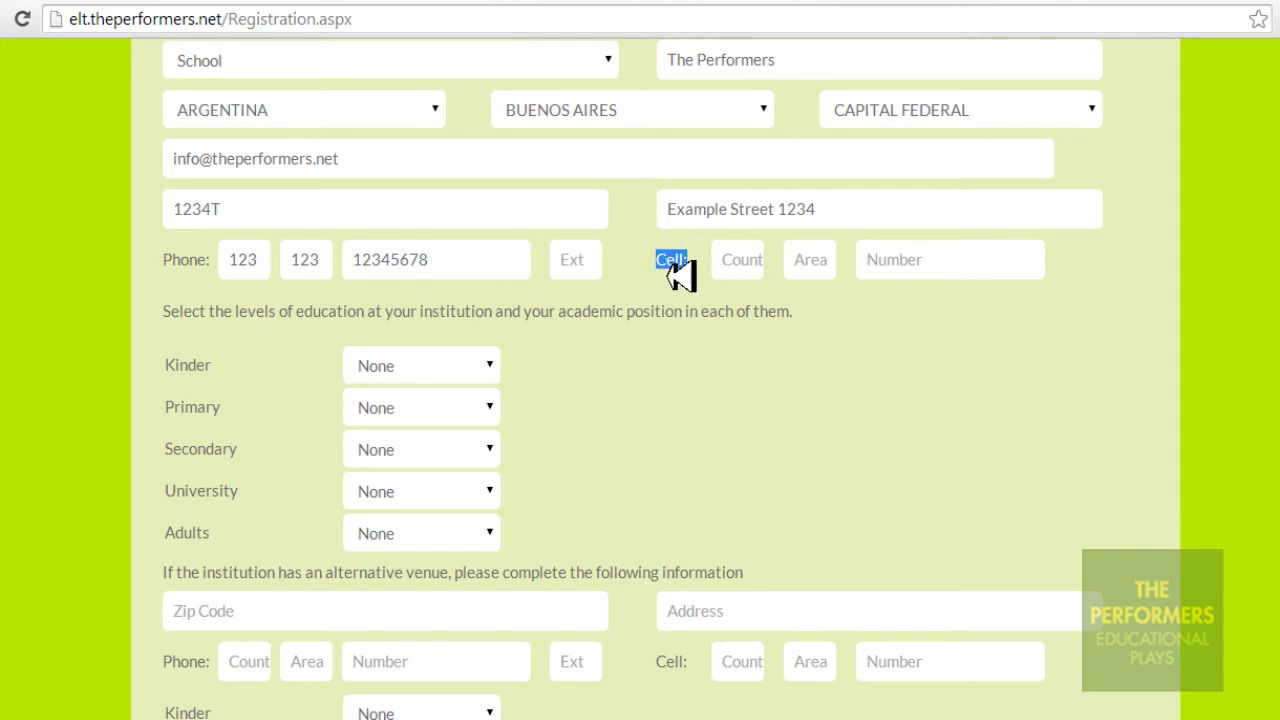
{"action": "left_click", "coordinate": [757, 270]}
{"action": "type", "text": "123"}
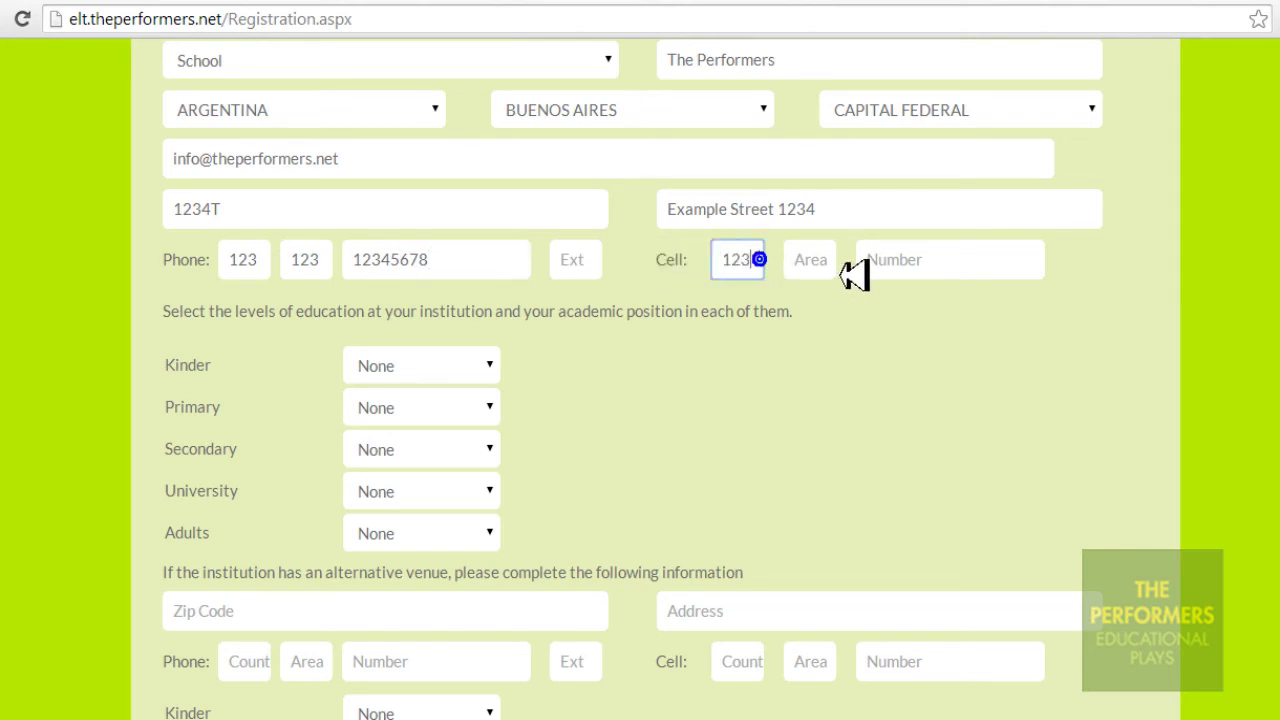
{"action": "left_click", "coordinate": [822, 265]}
{"action": "type", "text": "123"}
{"action": "left_click", "coordinate": [1008, 268]}
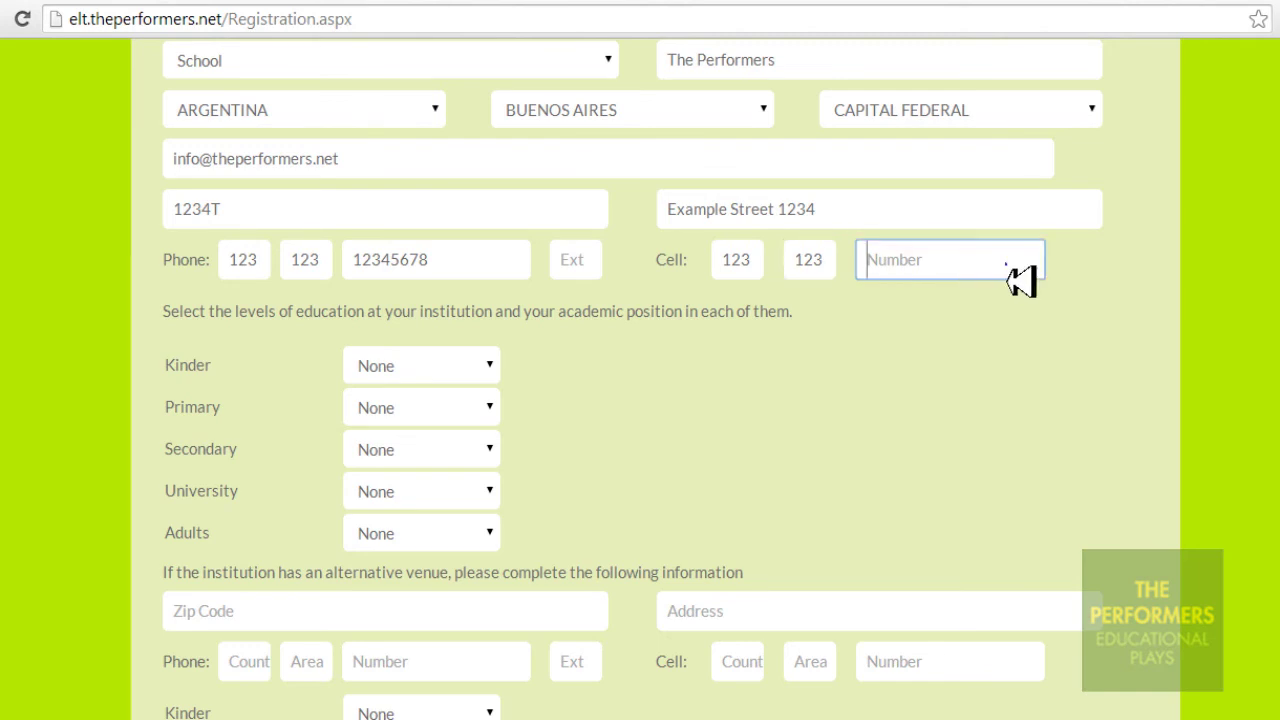
{"action": "type", "text": "12345678"}
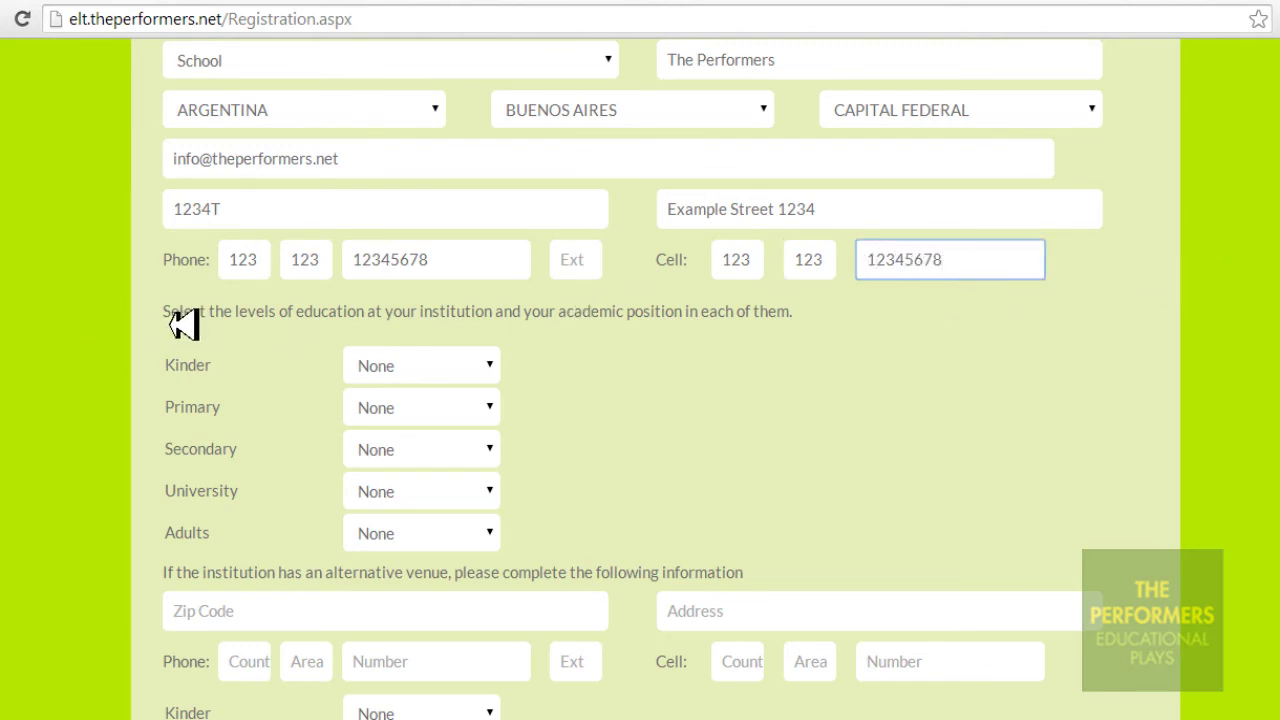
{"action": "left_click_drag", "start_coordinate": [167, 324], "coordinate": [830, 325]}
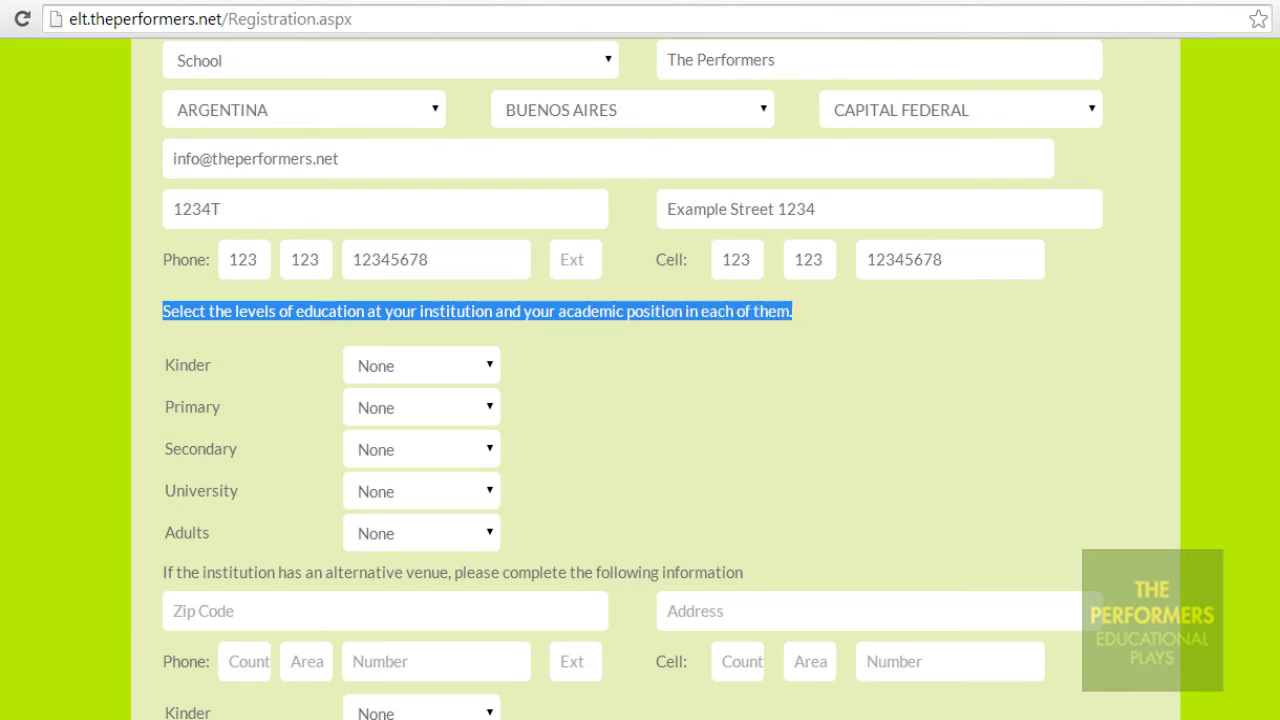
Set Kinder to English Teacher and Primary to English Coordinator
{"action": "scroll", "coordinate": [448, 265], "scroll_direction": "down", "scroll_amount": 2}
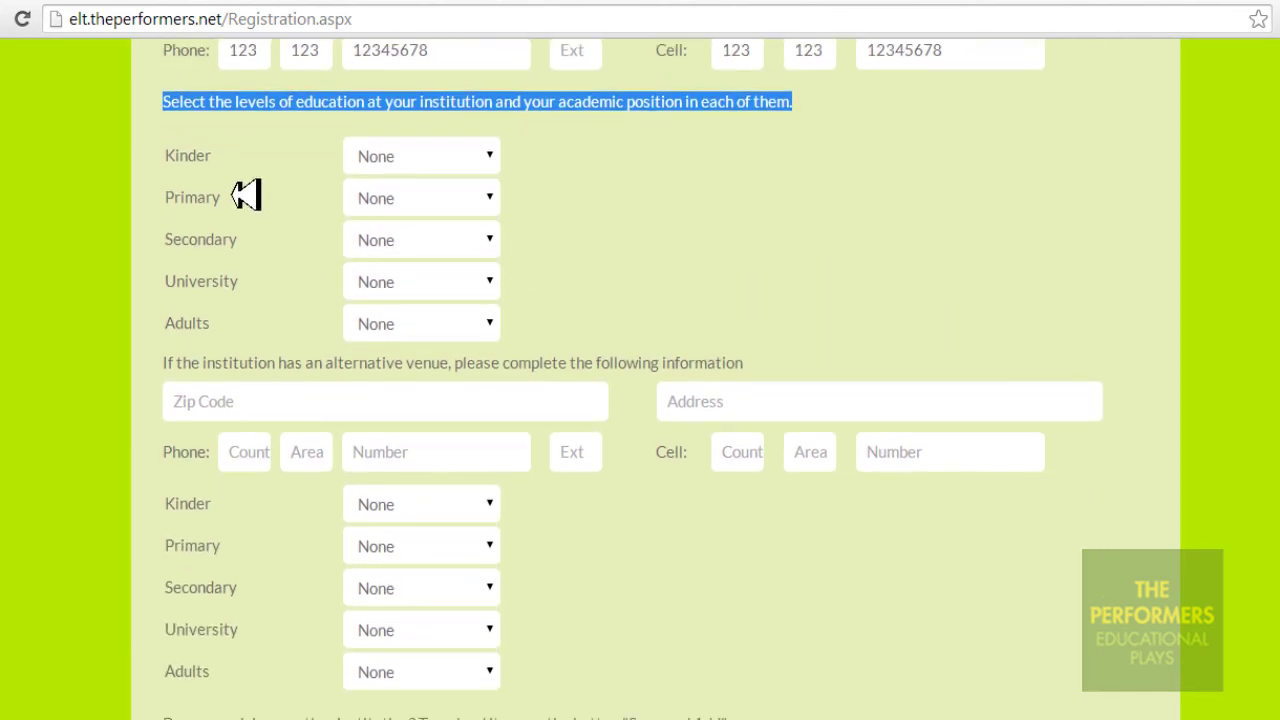
{"action": "left_click_drag", "start_coordinate": [185, 170], "coordinate": [223, 174]}
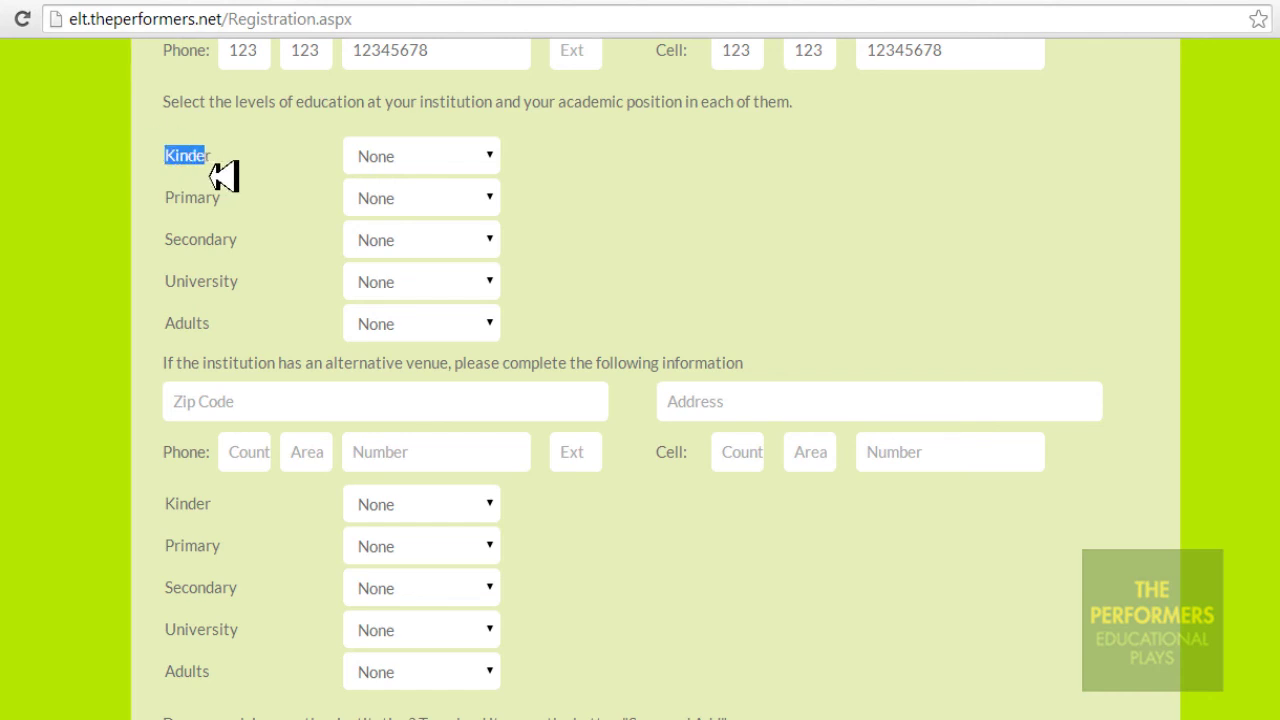
{"action": "left_click", "coordinate": [492, 158]}
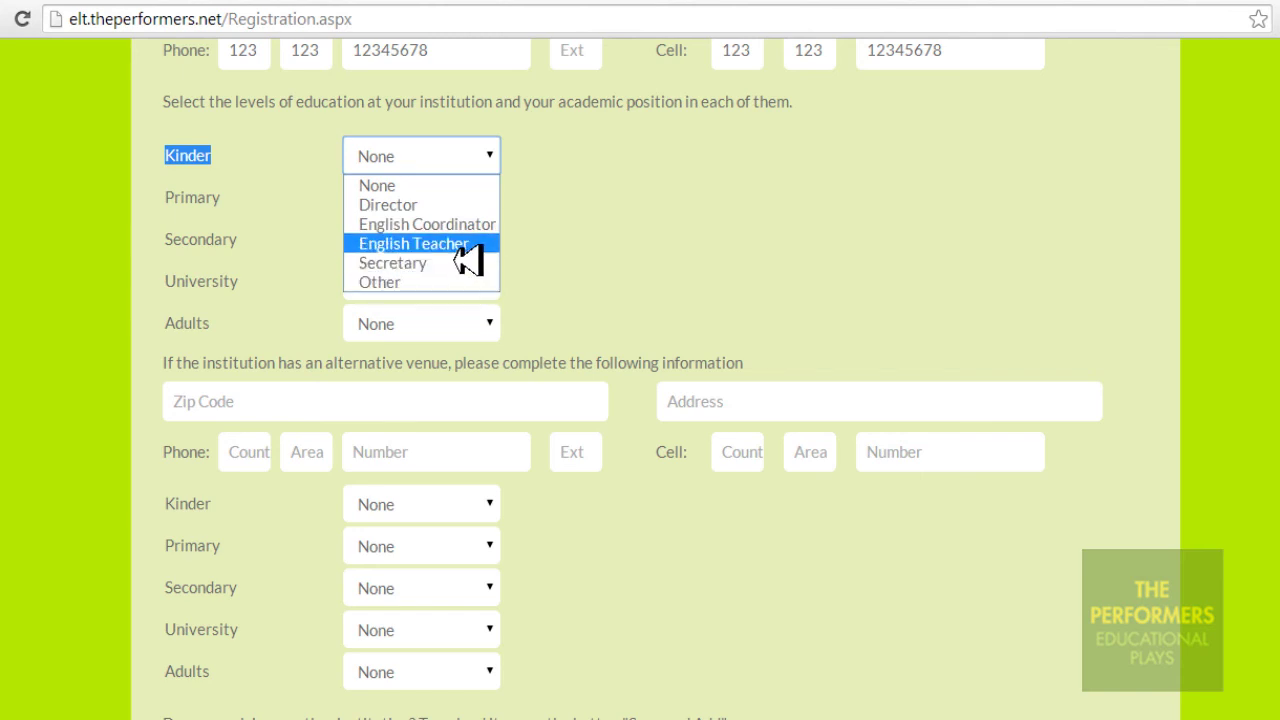
{"action": "left_click", "coordinate": [450, 243]}
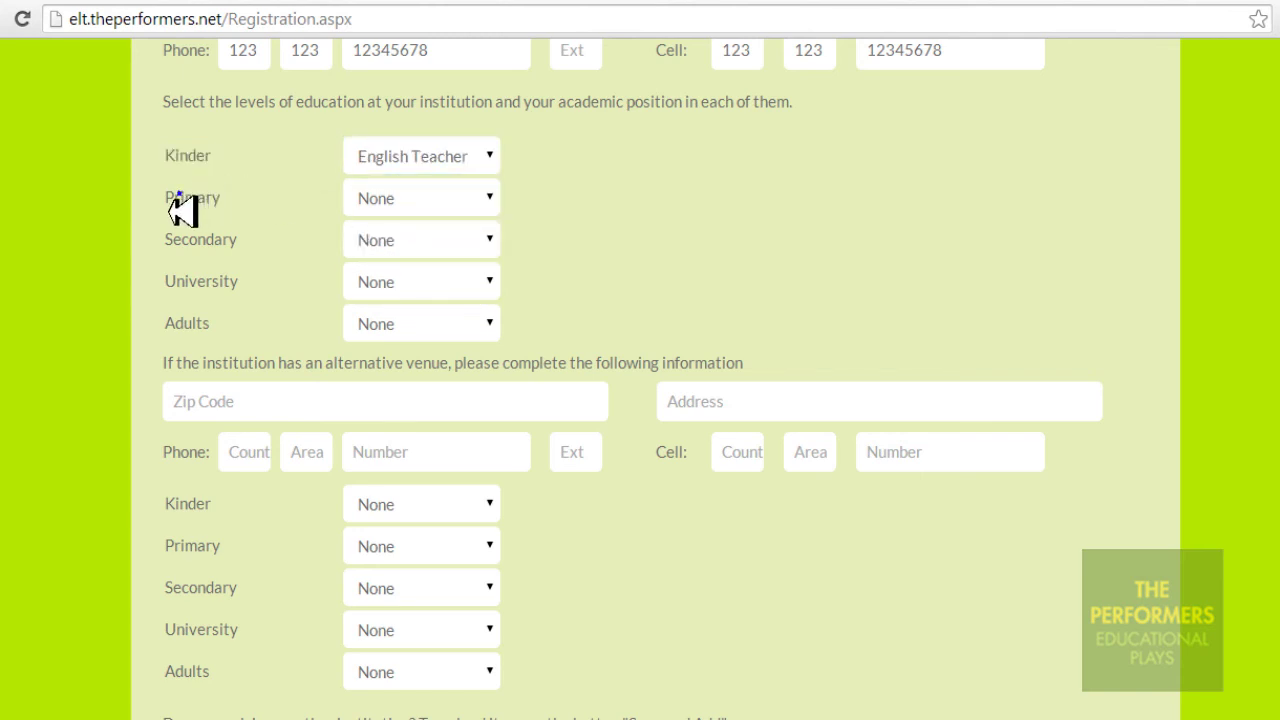
{"action": "left_click_drag", "start_coordinate": [168, 206], "coordinate": [240, 209]}
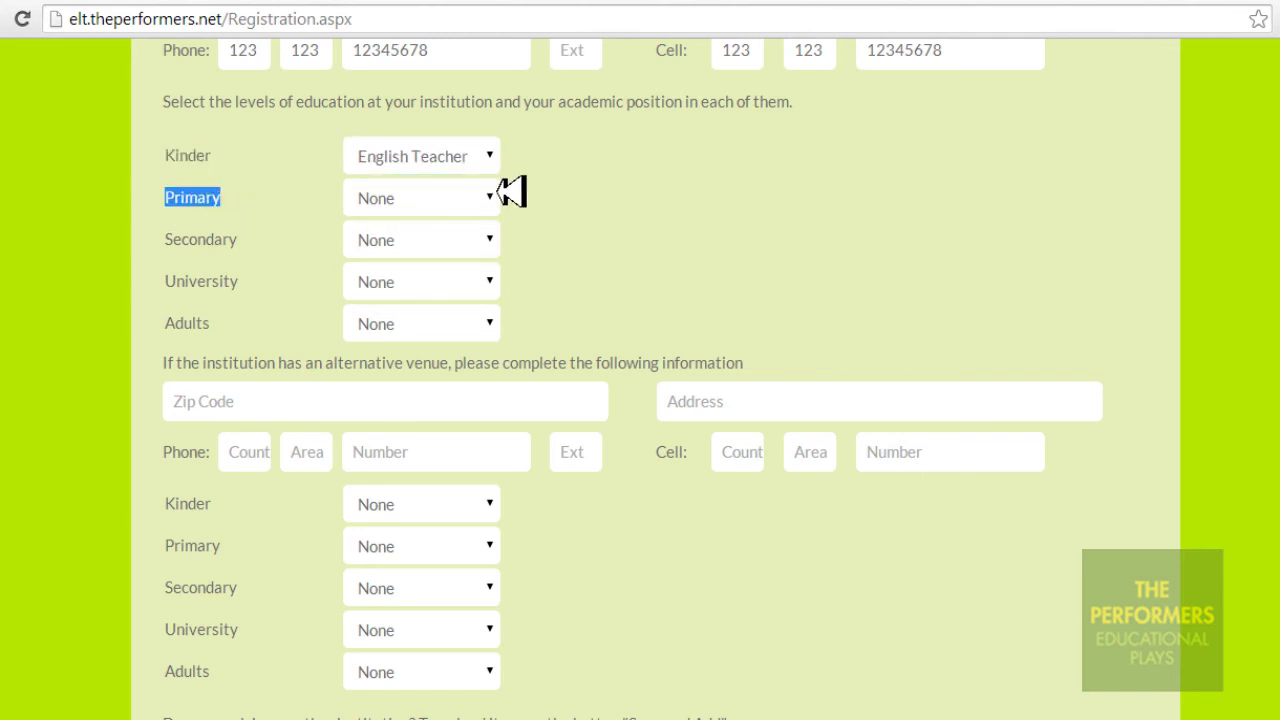
{"action": "left_click", "coordinate": [494, 199]}
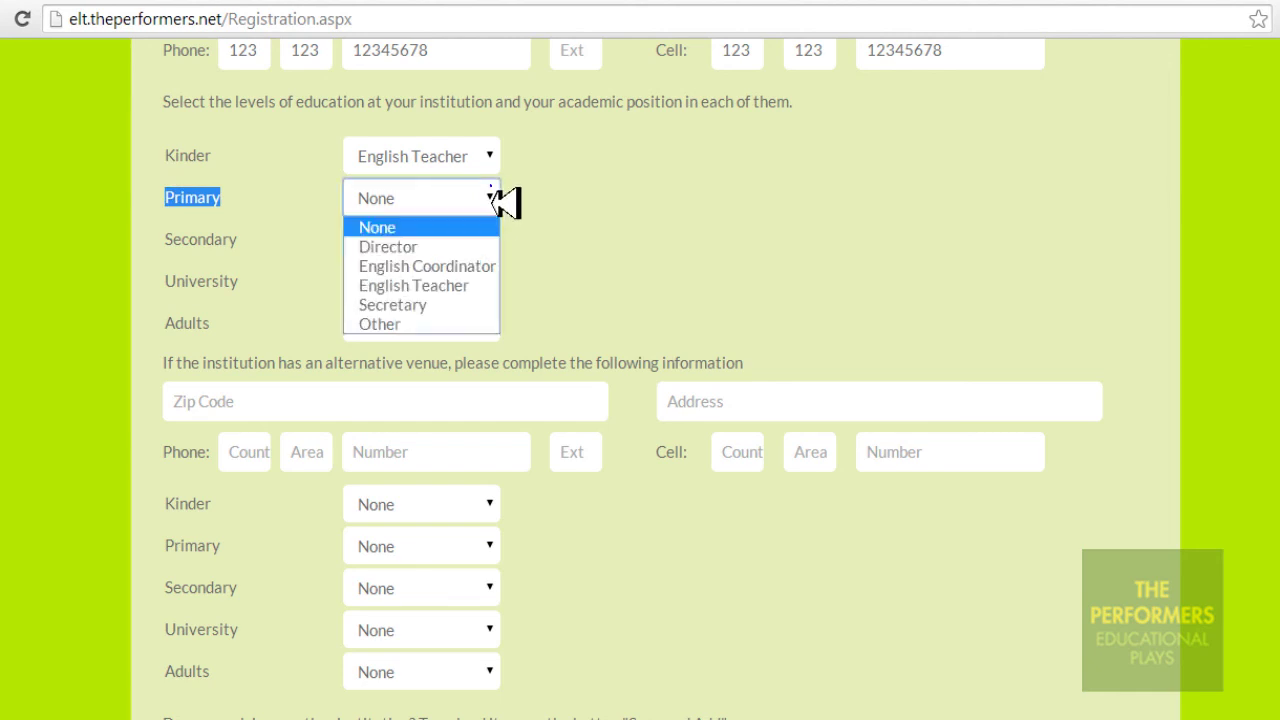
{"action": "left_click", "coordinate": [485, 272]}
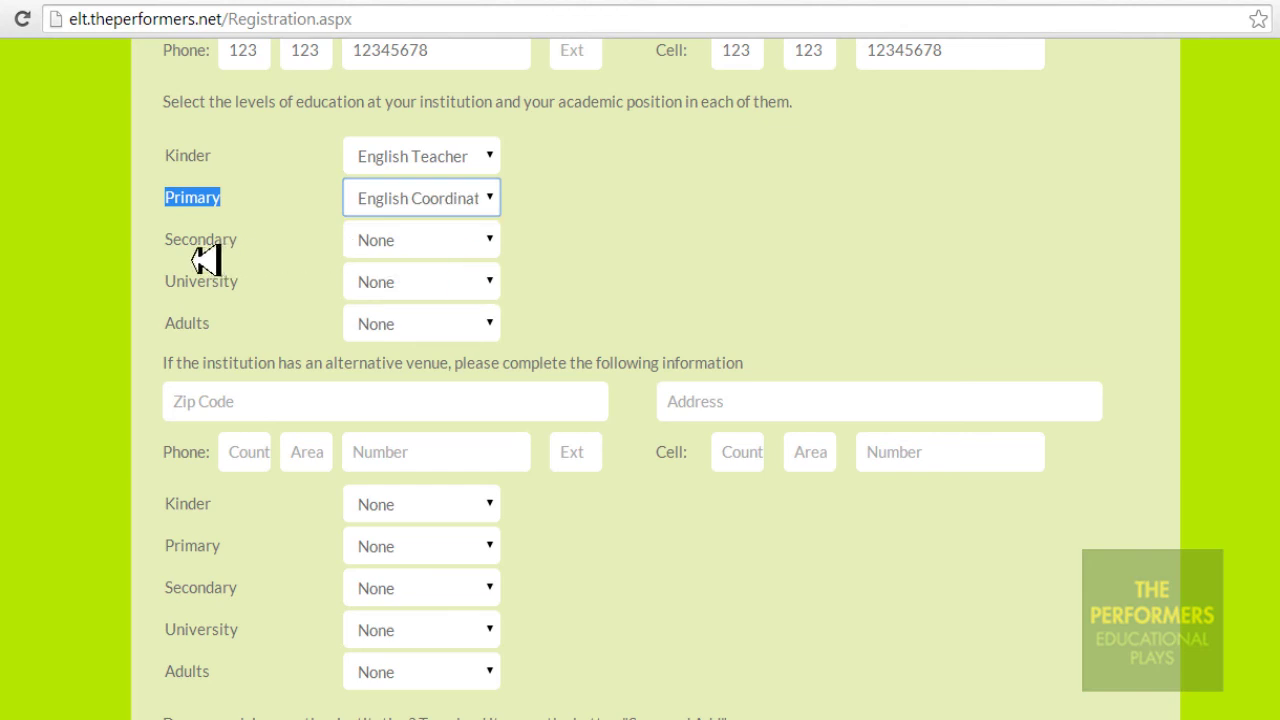
Leave the Secondary and University positions at None
{"action": "left_click_drag", "start_coordinate": [167, 257], "coordinate": [237, 263]}
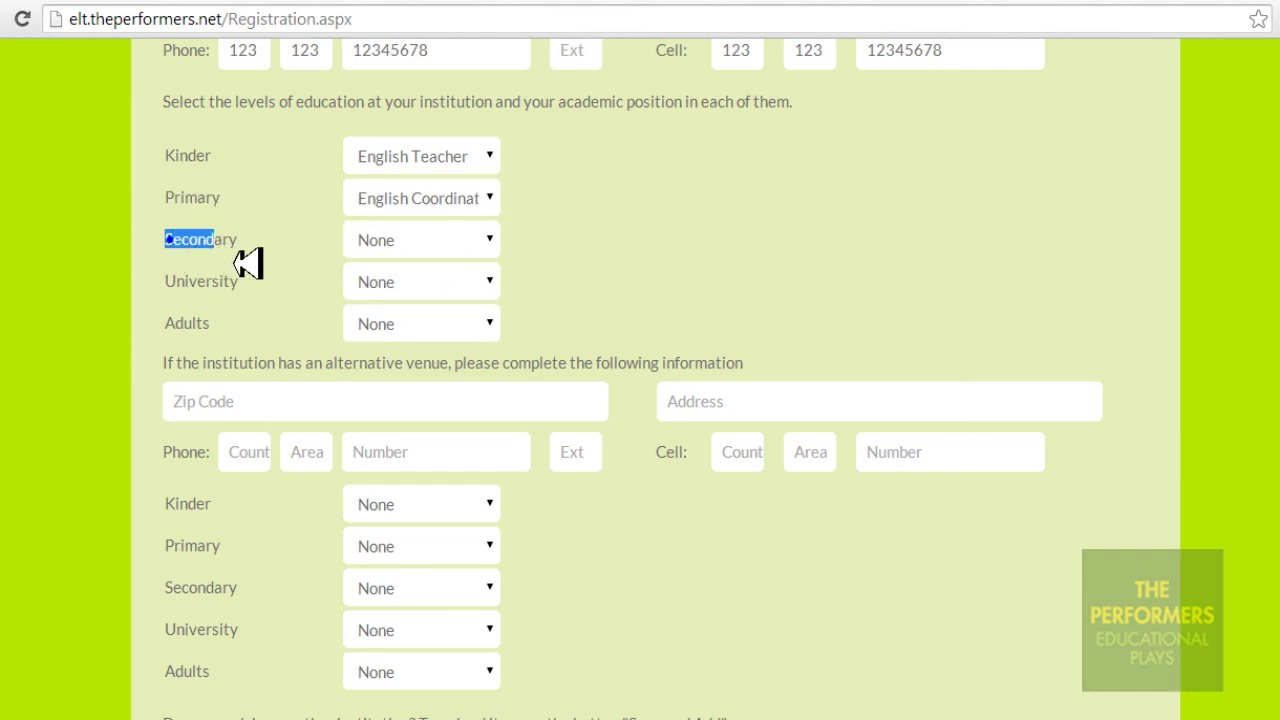
{"action": "left_click", "coordinate": [493, 252]}
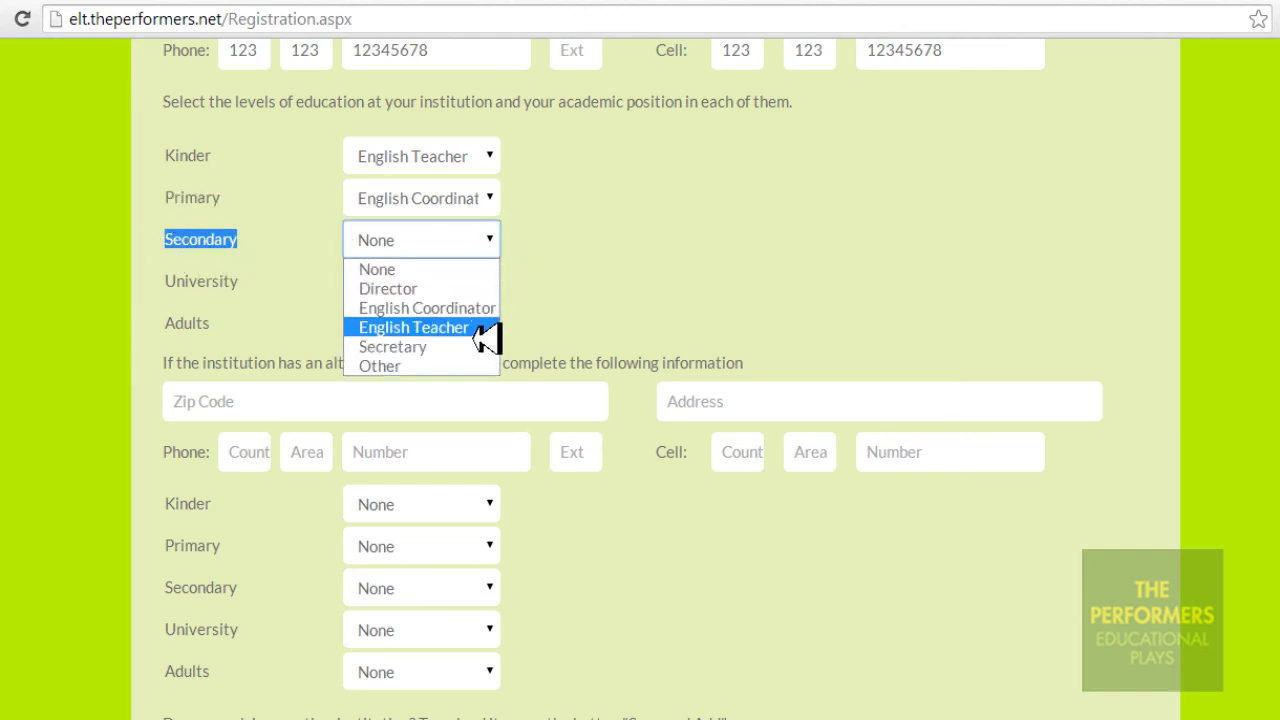
{"action": "left_click", "coordinate": [466, 270]}
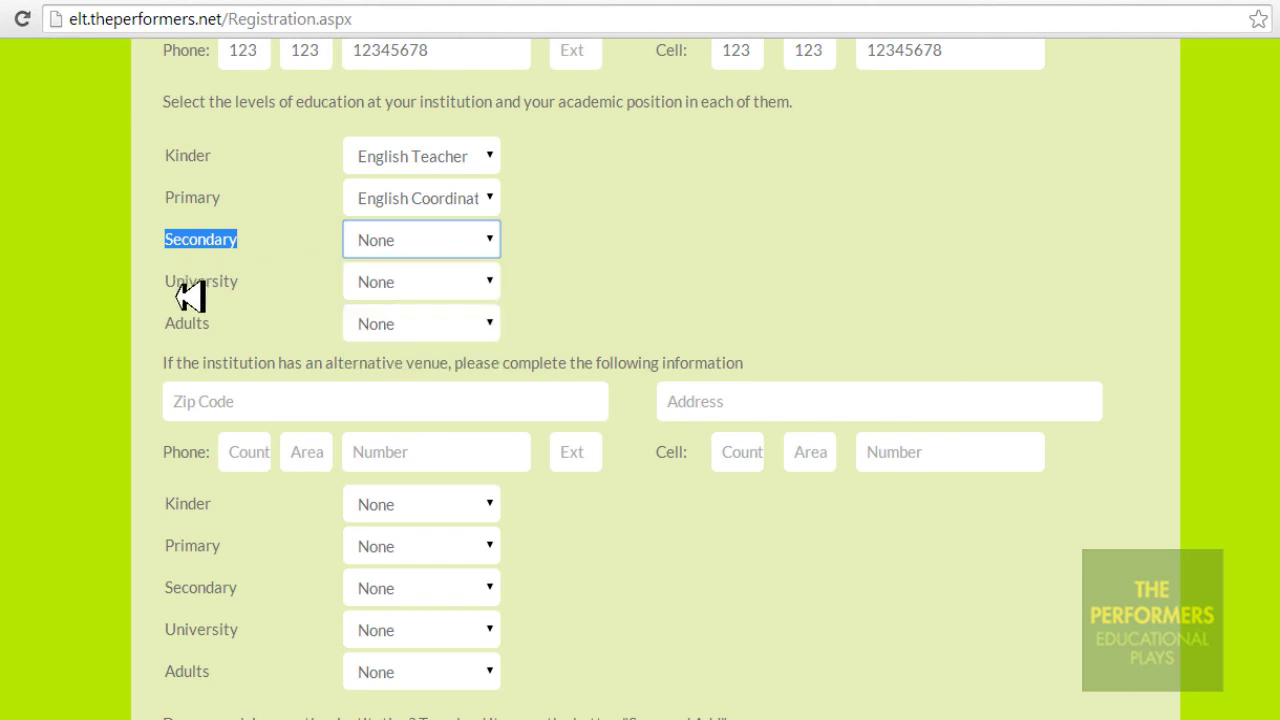
{"action": "left_click_drag", "start_coordinate": [167, 283], "coordinate": [251, 289]}
{"action": "left_click", "coordinate": [257, 291]}
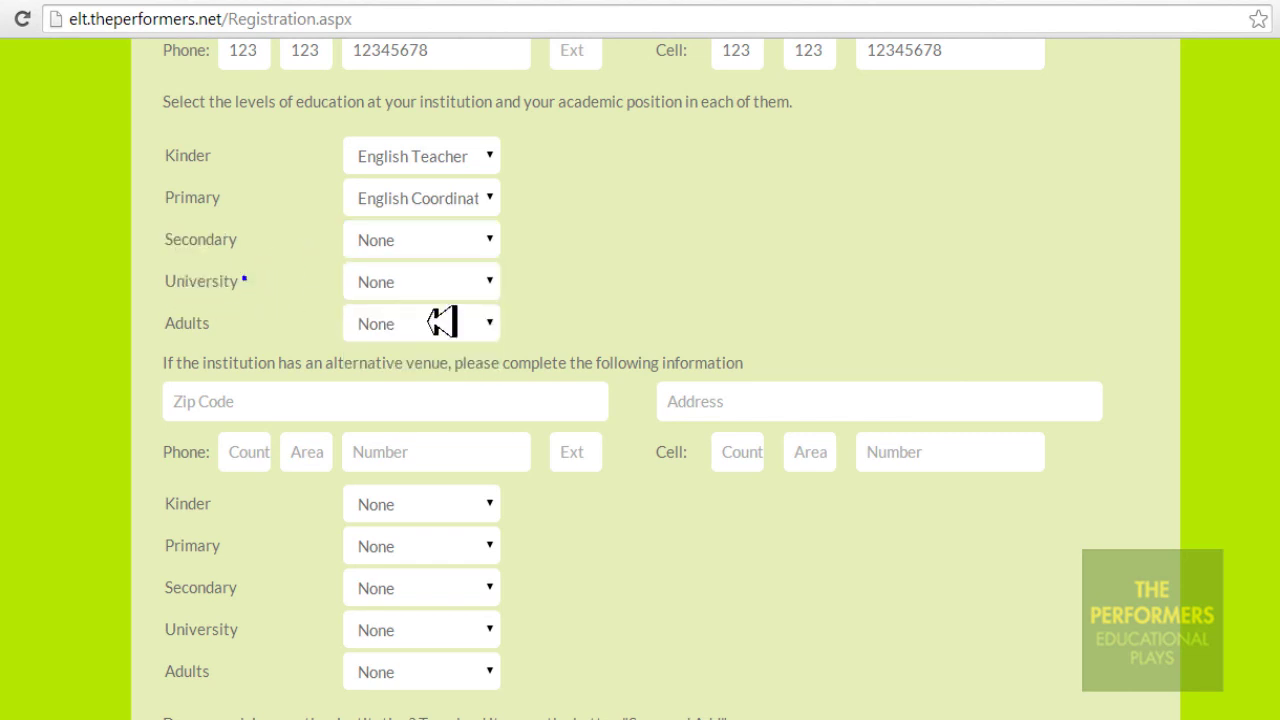
{"action": "left_click", "coordinate": [492, 283]}
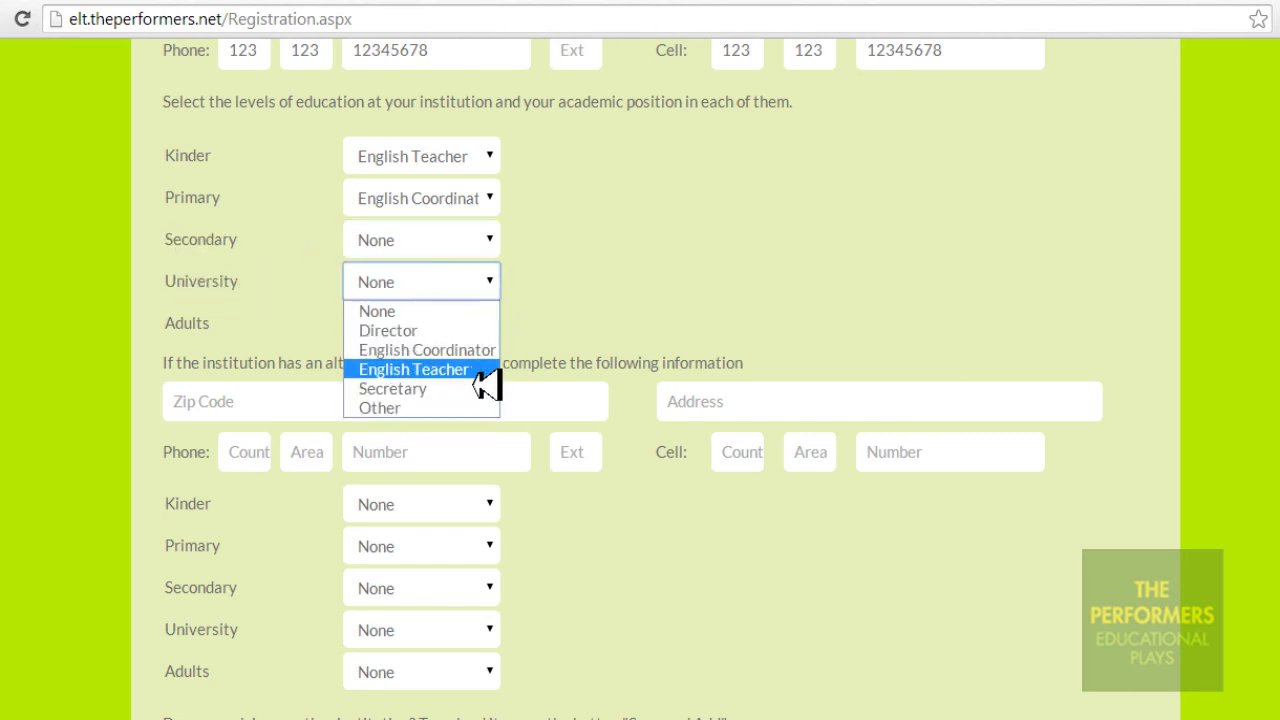
{"action": "left_click", "coordinate": [563, 282]}
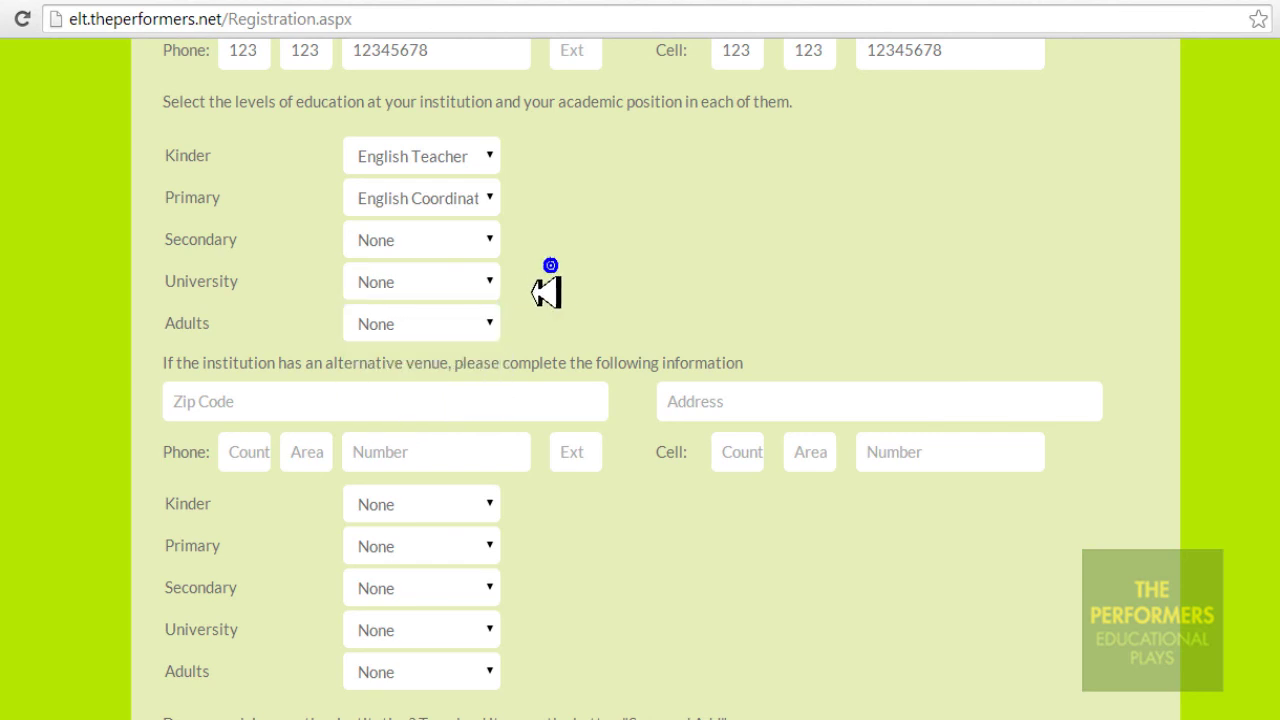
{"action": "scroll", "coordinate": [1249, 449], "scroll_direction": "down", "scroll_amount": 2}
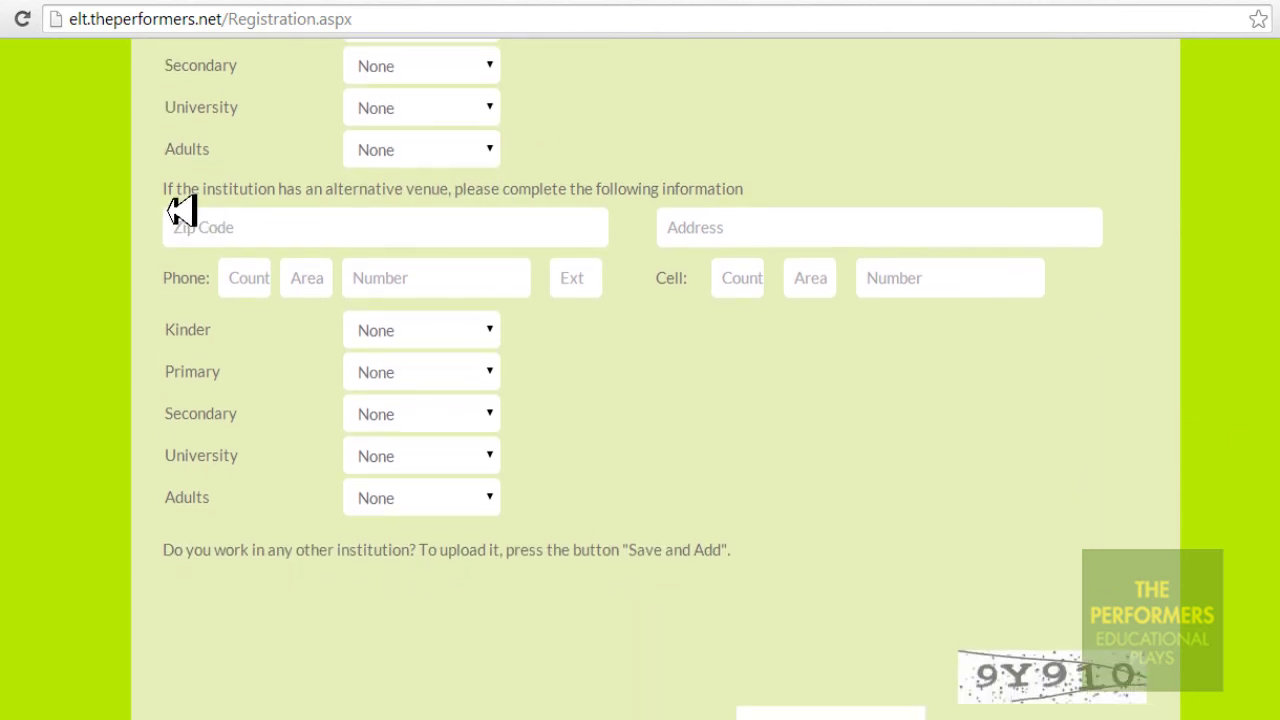
Leave the alternative-venue Zip Code, Address and phone fields blank
{"action": "left_click_drag", "start_coordinate": [163, 189], "coordinate": [760, 203]}
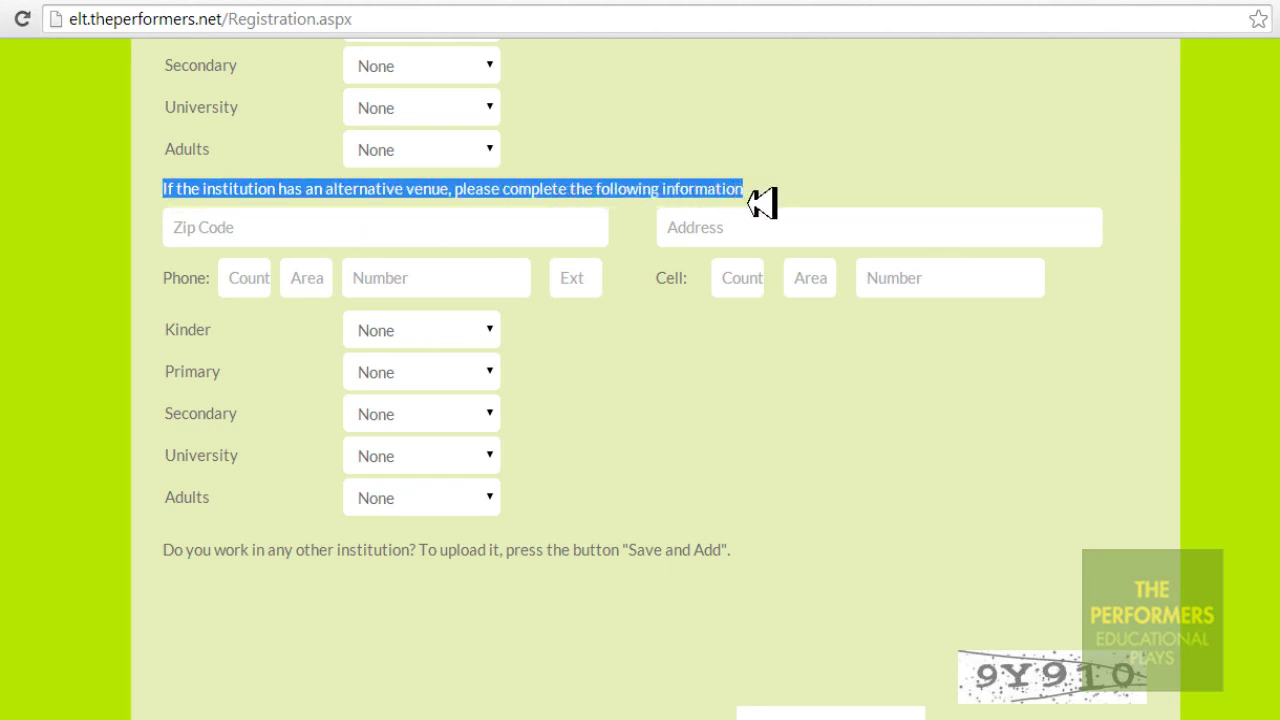
{"action": "left_click", "coordinate": [556, 230]}
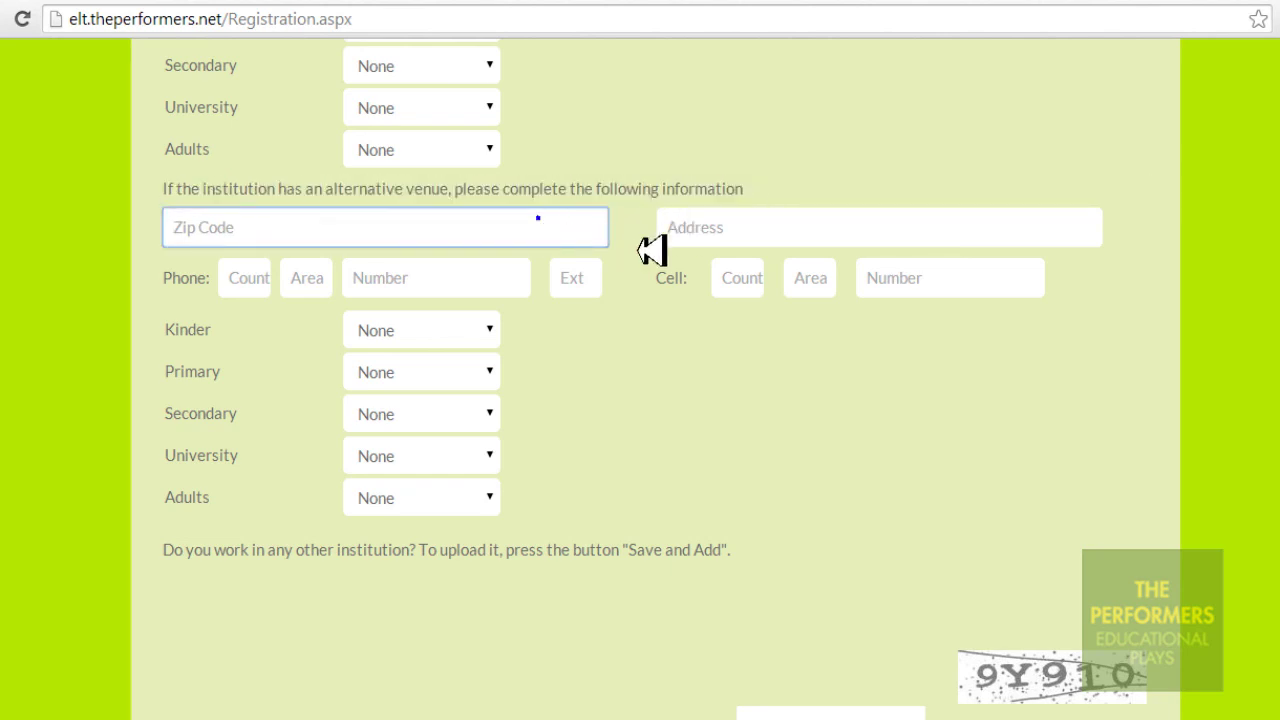
{"action": "left_click", "coordinate": [1071, 230]}
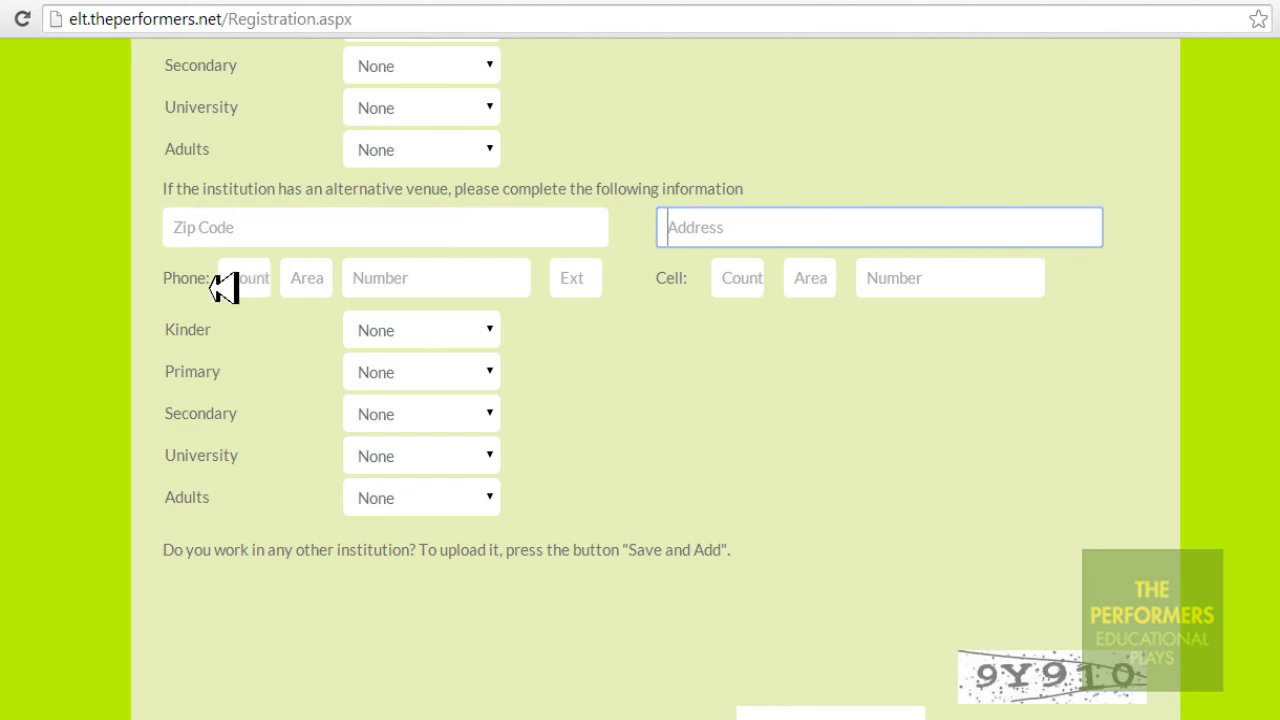
{"action": "left_click_drag", "start_coordinate": [167, 290], "coordinate": [213, 296]}
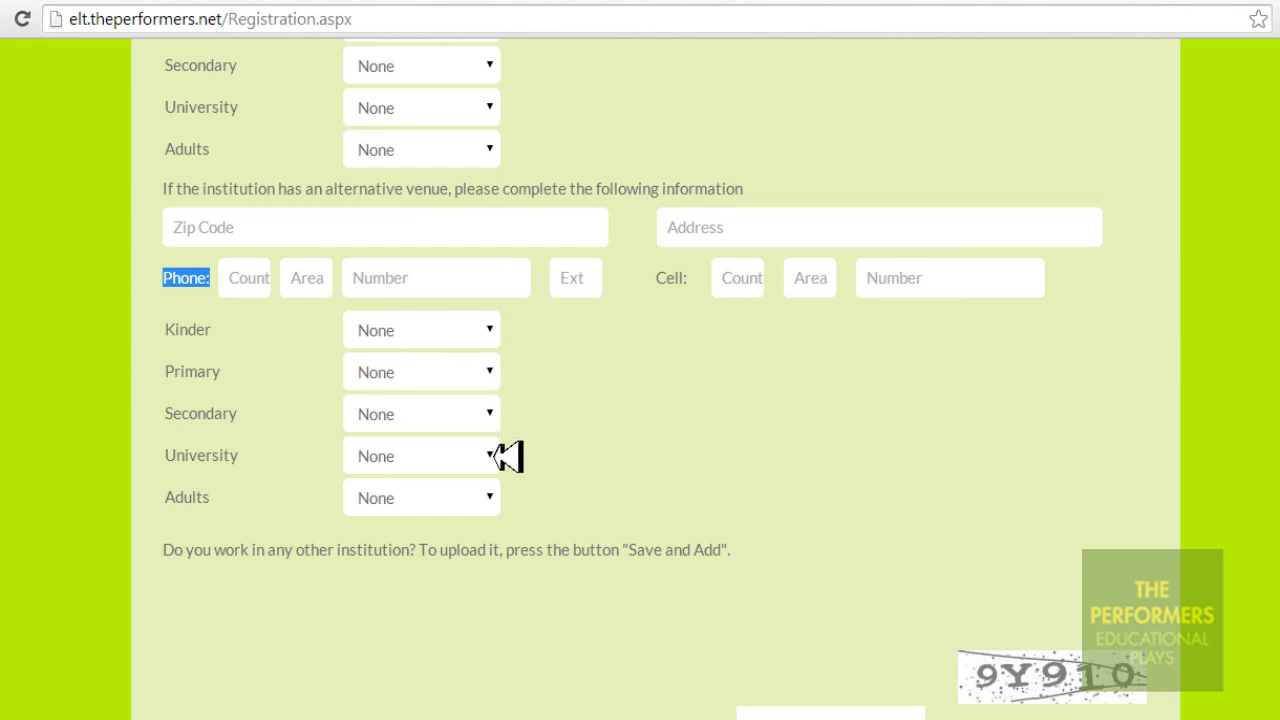
{"action": "scroll", "coordinate": [640, 400], "scroll_direction": "down", "scroll_amount": 2}
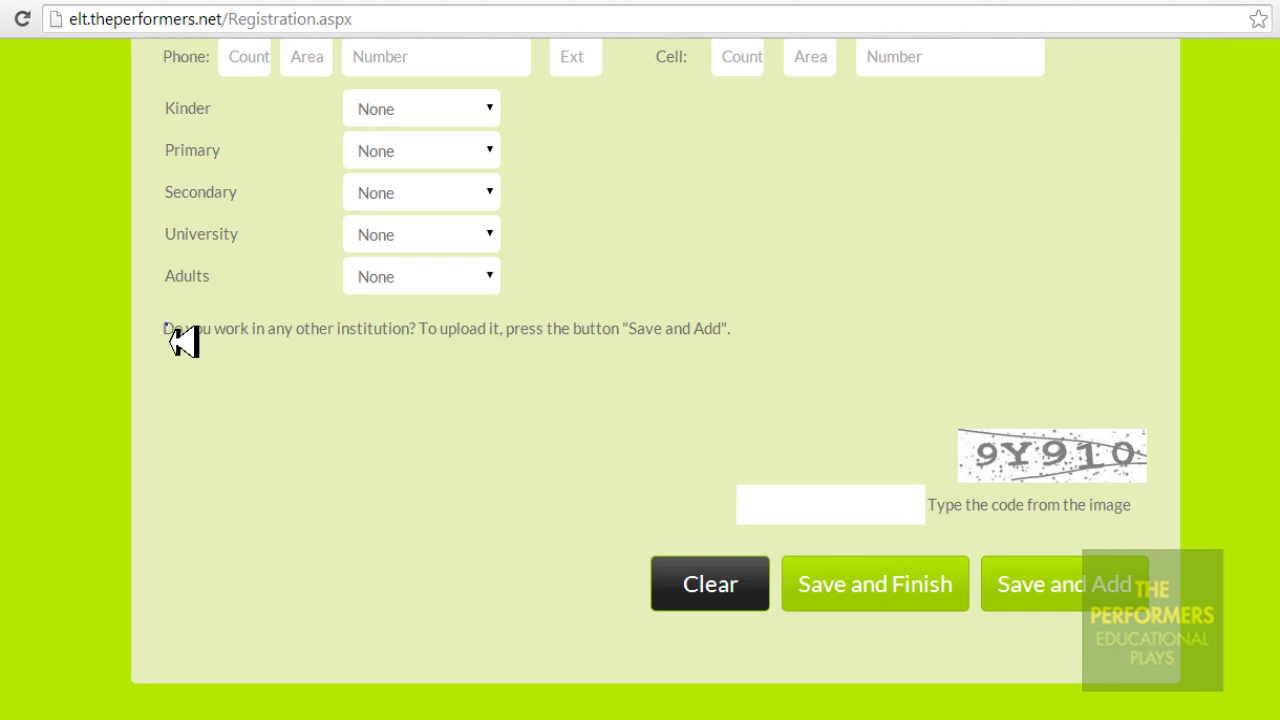
Type the code from the captcha image into the captcha field
{"action": "left_click_drag", "start_coordinate": [170, 341], "coordinate": [766, 357]}
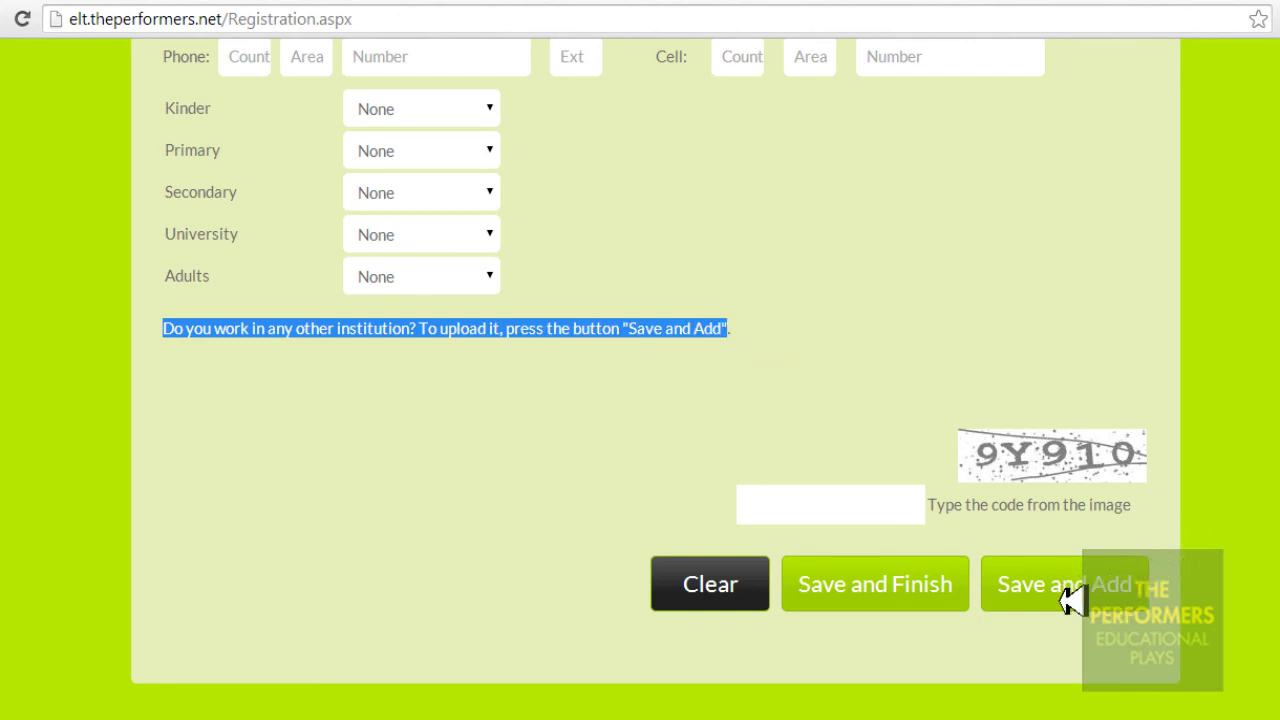
{"action": "left_click", "coordinate": [606, 400]}
{"action": "left_click", "coordinate": [760, 495]}
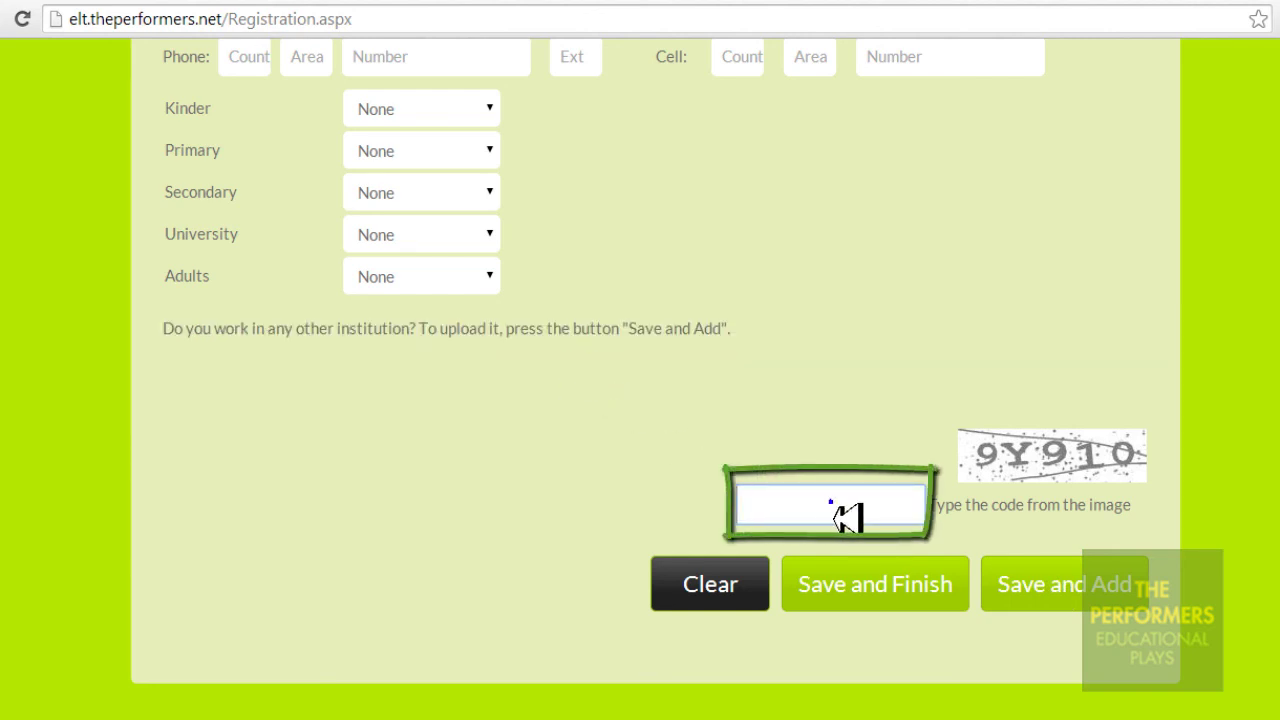
{"action": "type", "text": "9Y910"}
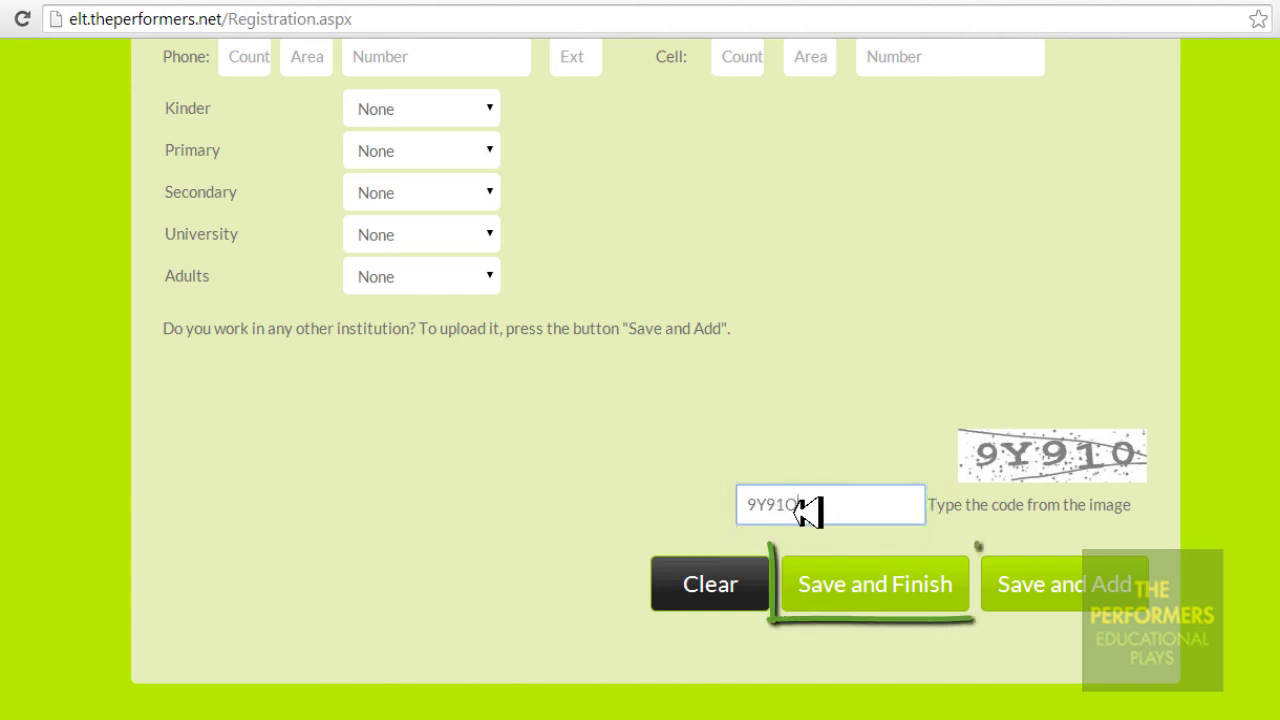